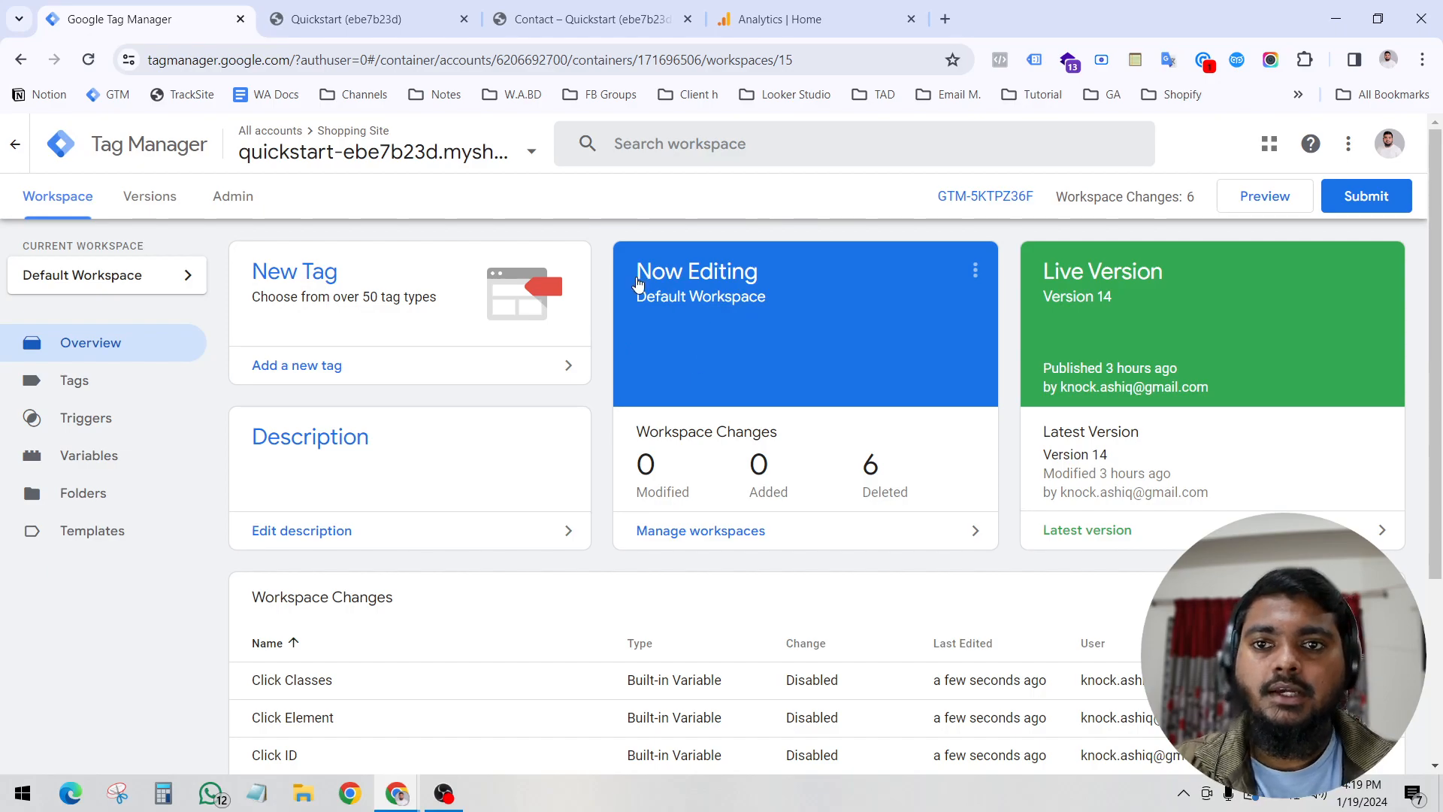
Review the store's Contact page and the Shopping Site property in Analytics, closing the duplicate Contact page.
{"action": "left_click", "coordinate": [342, 18]}
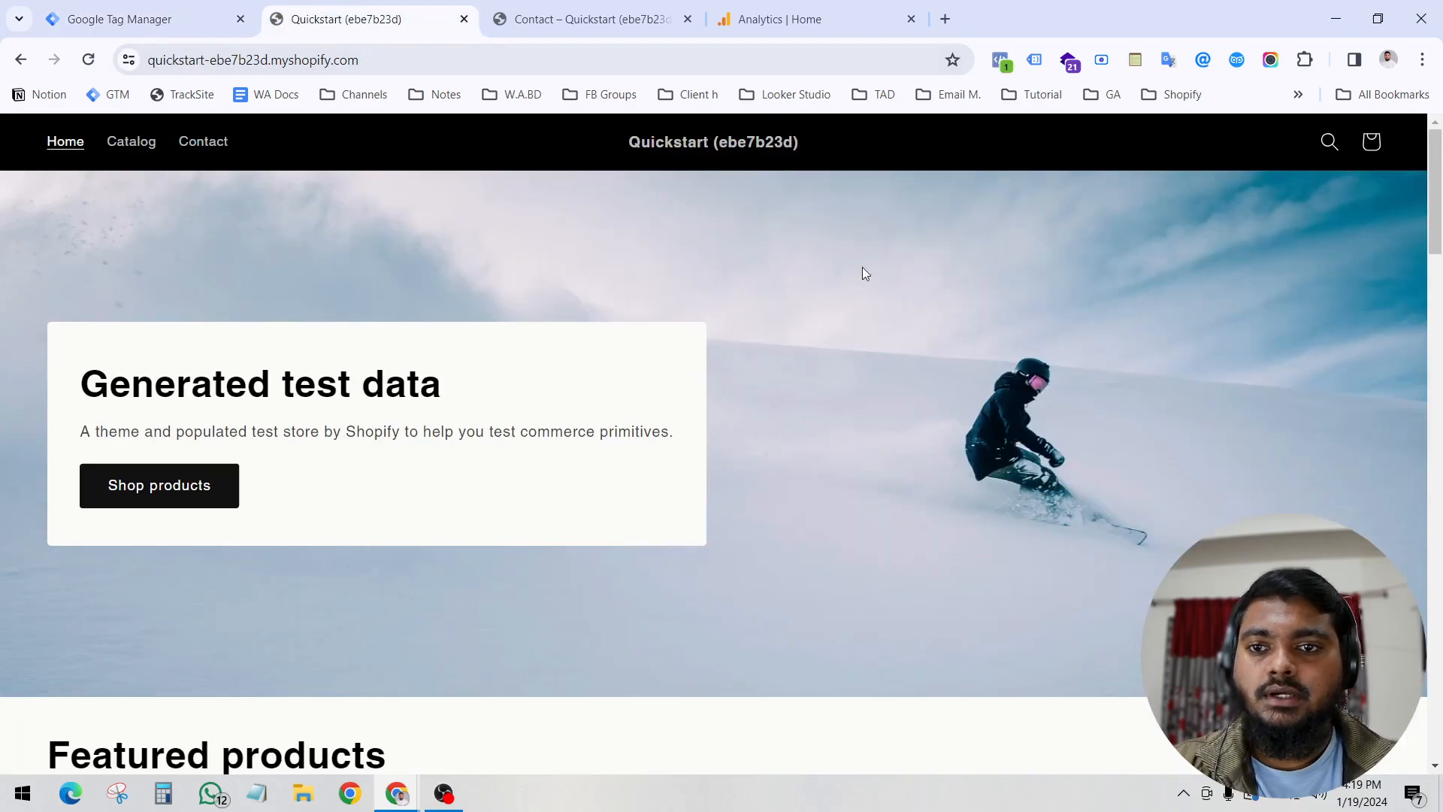
{"action": "left_click", "coordinate": [203, 141]}
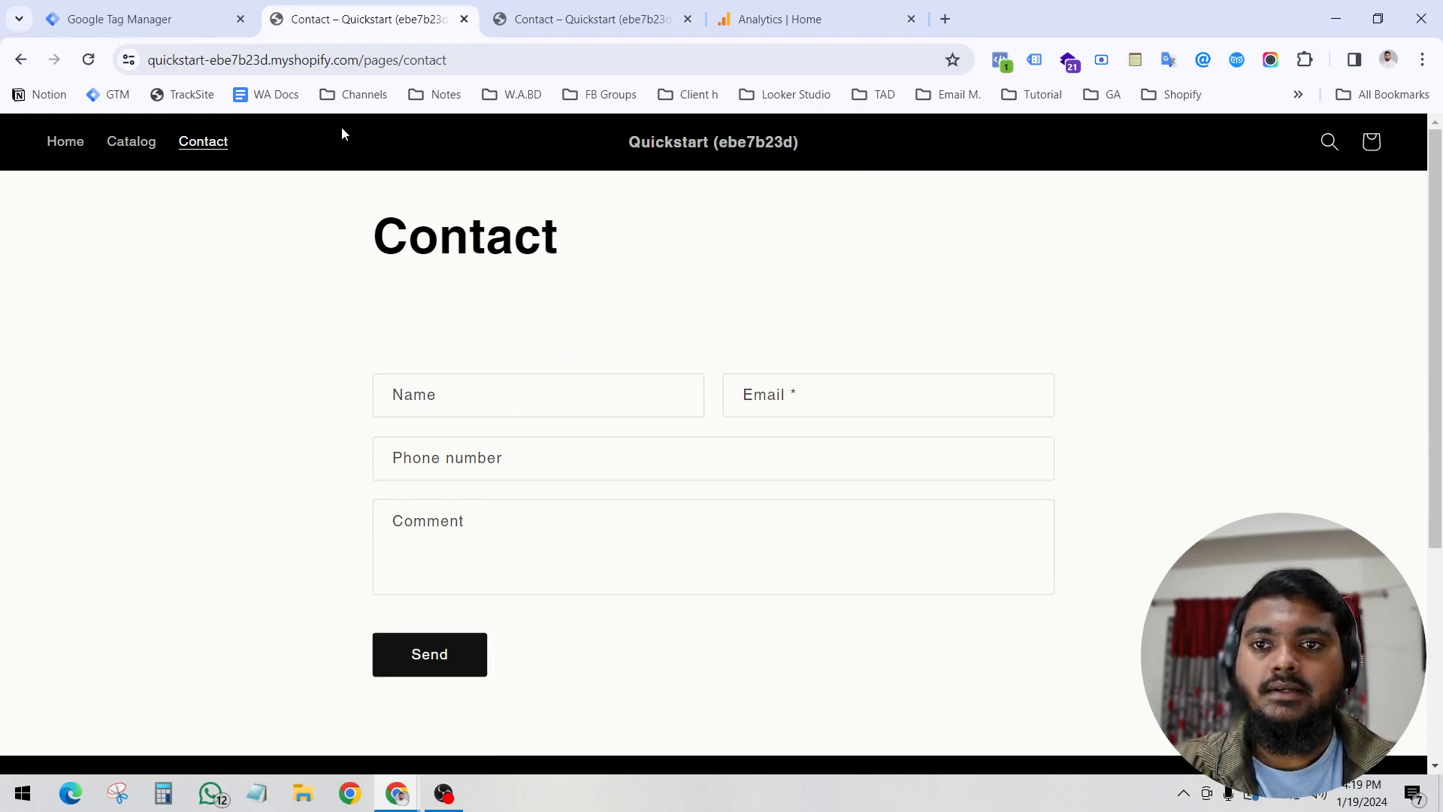
{"action": "left_click", "coordinate": [797, 19]}
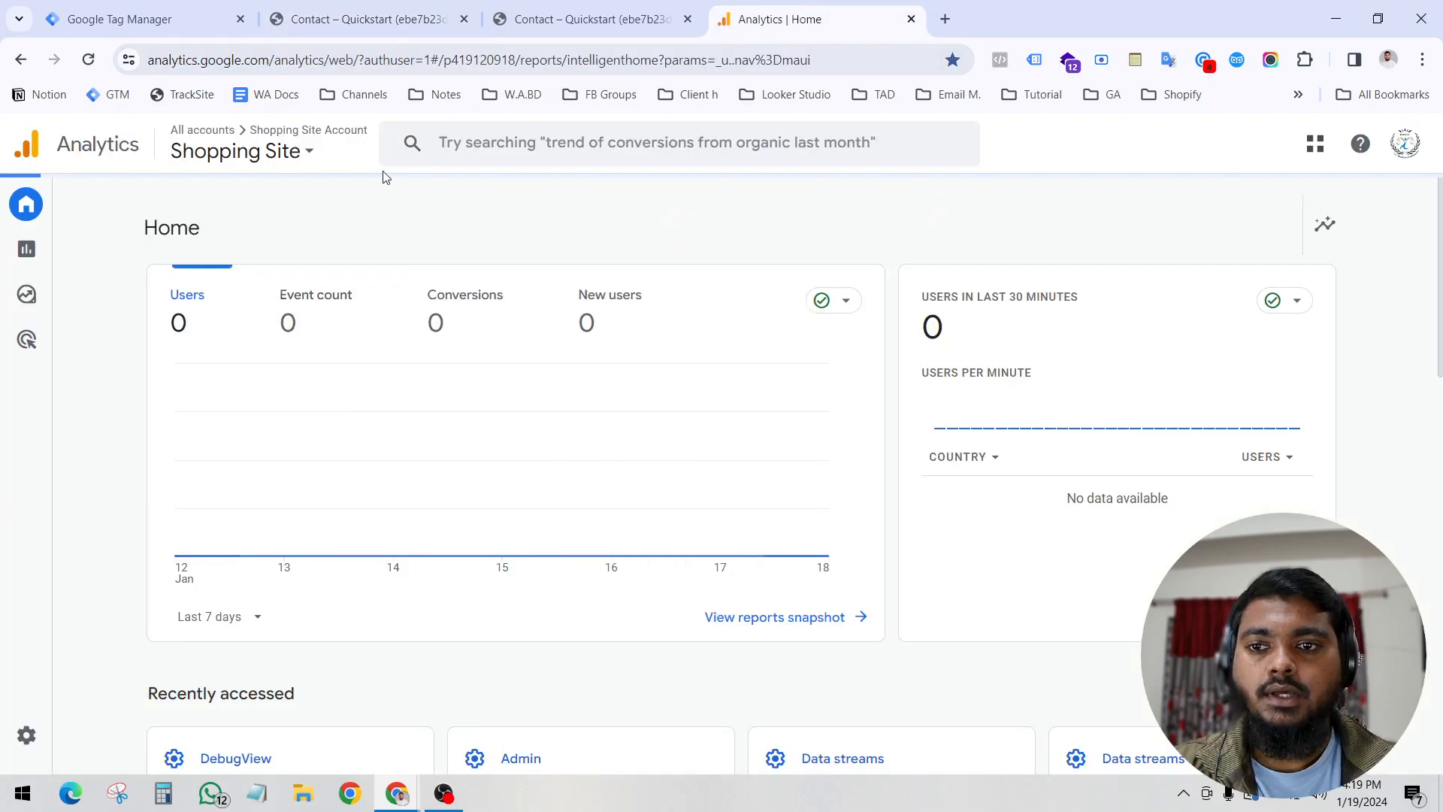
{"action": "middle_click", "coordinate": [567, 16]}
{"action": "left_click", "coordinate": [374, 23]}
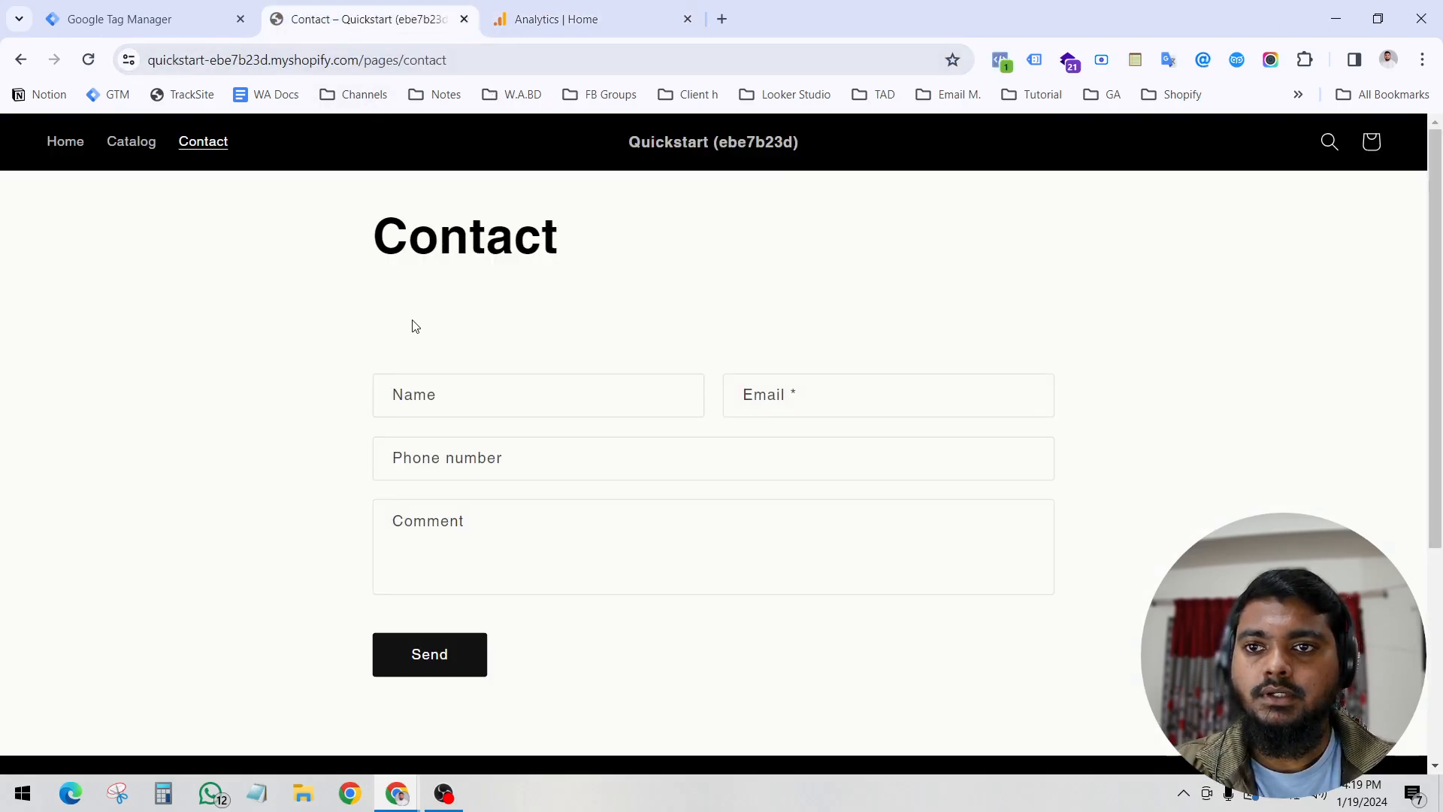
{"action": "scroll", "coordinate": [416, 326], "scroll_direction": "down", "scroll_amount": 4}
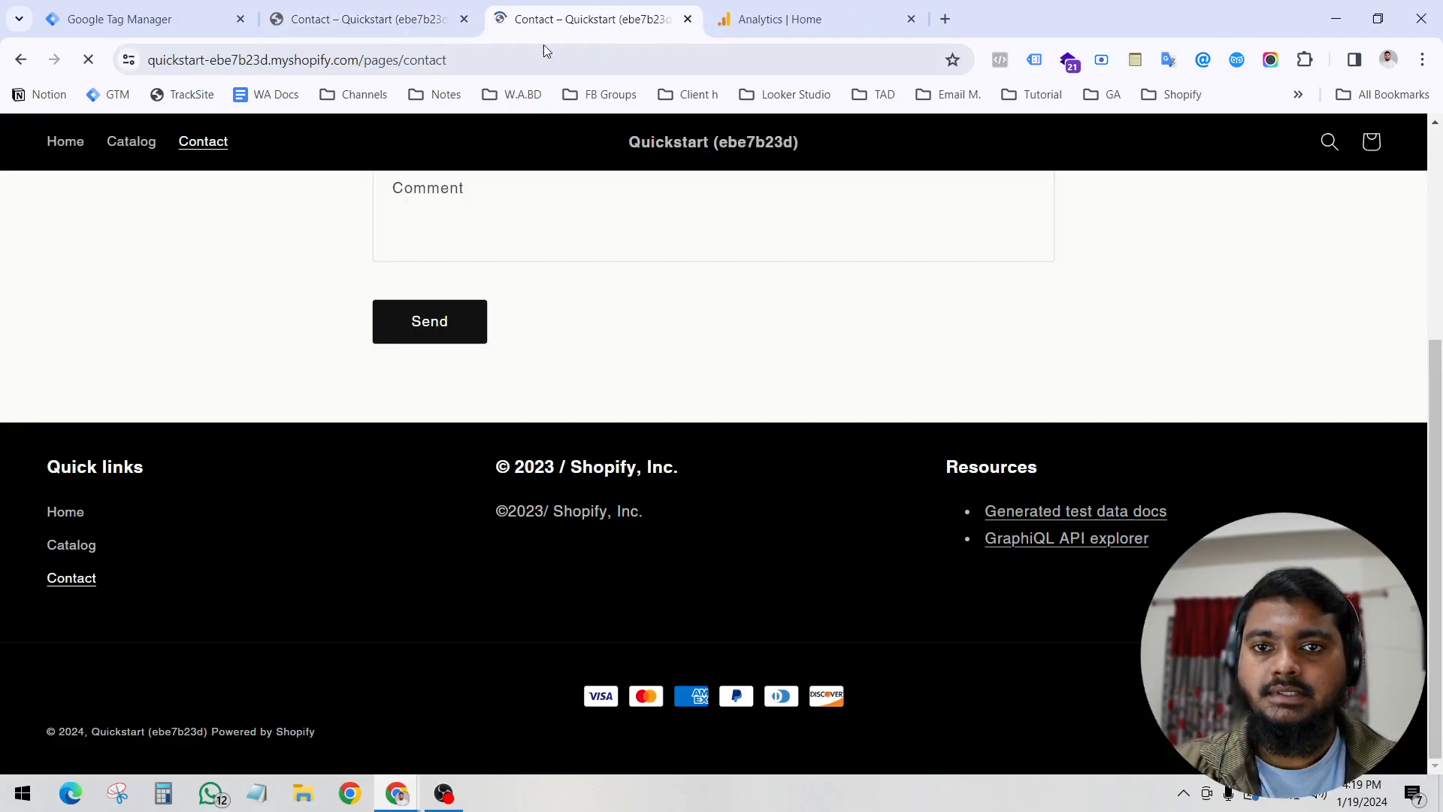
{"action": "left_click", "coordinate": [557, 21]}
In Tag Manager, enable the built-in variables Click Element, Click Classes, Click ID, Click Target and Click Text.
{"action": "left_click", "coordinate": [218, 21]}
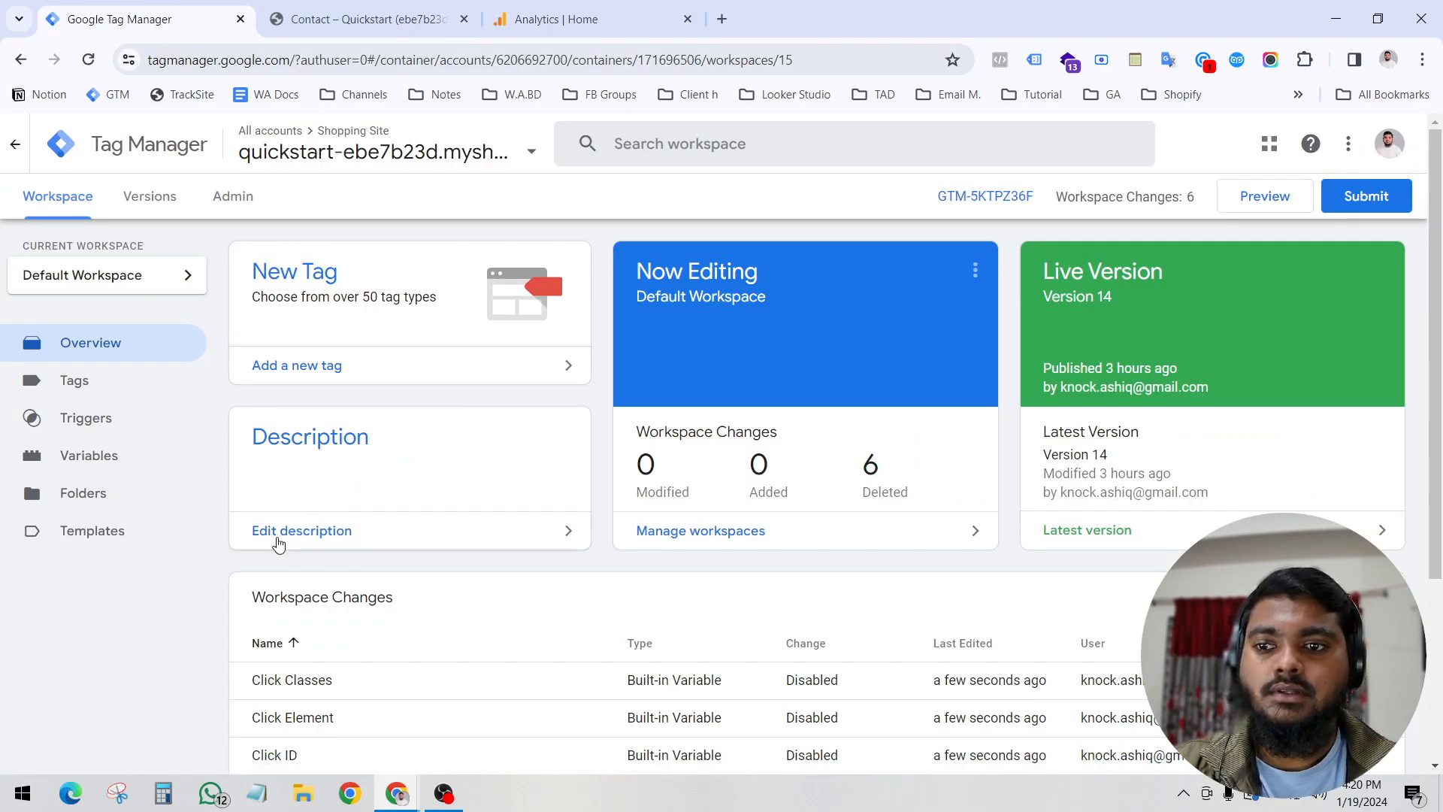
{"action": "left_click", "coordinate": [88, 460]}
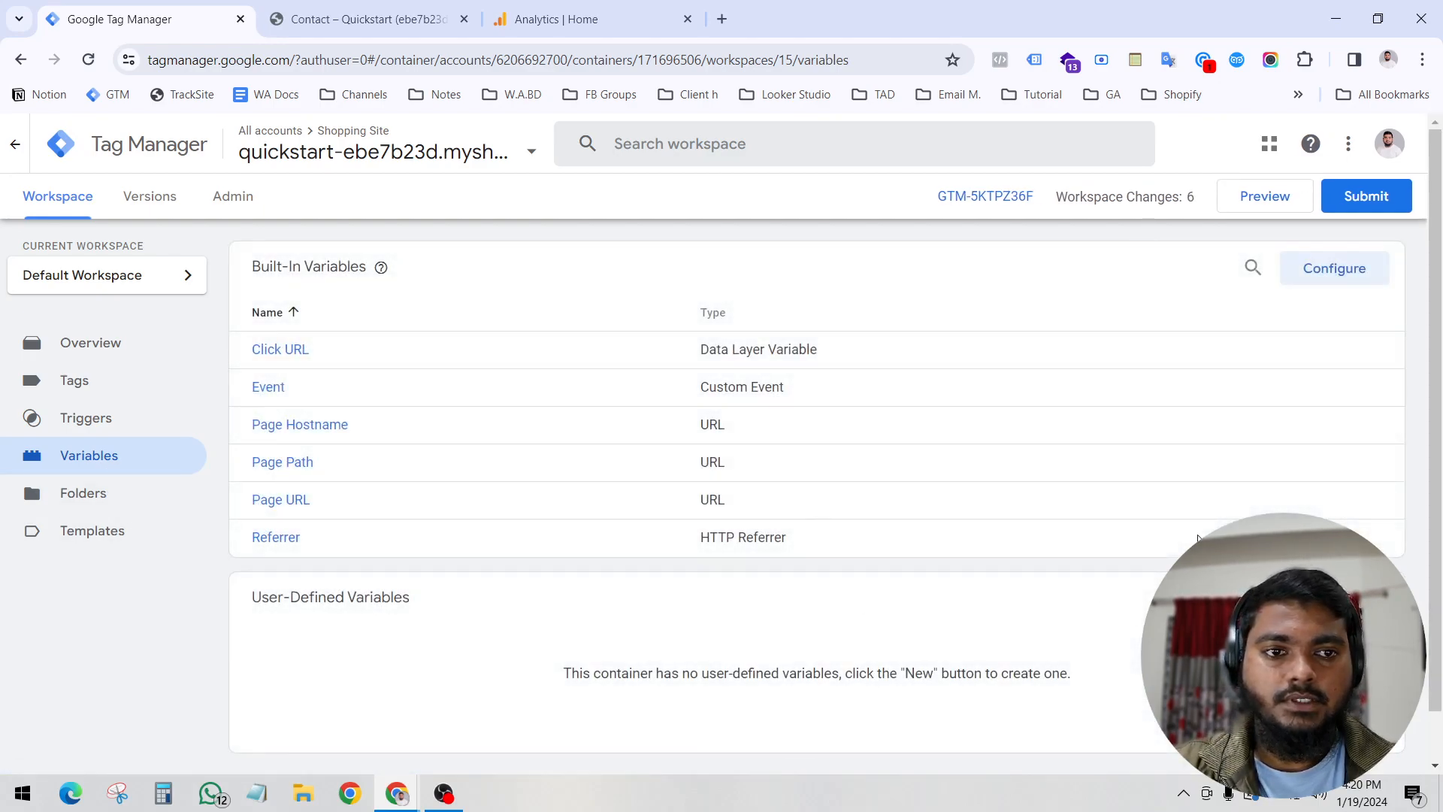
{"action": "left_click", "coordinate": [1335, 269]}
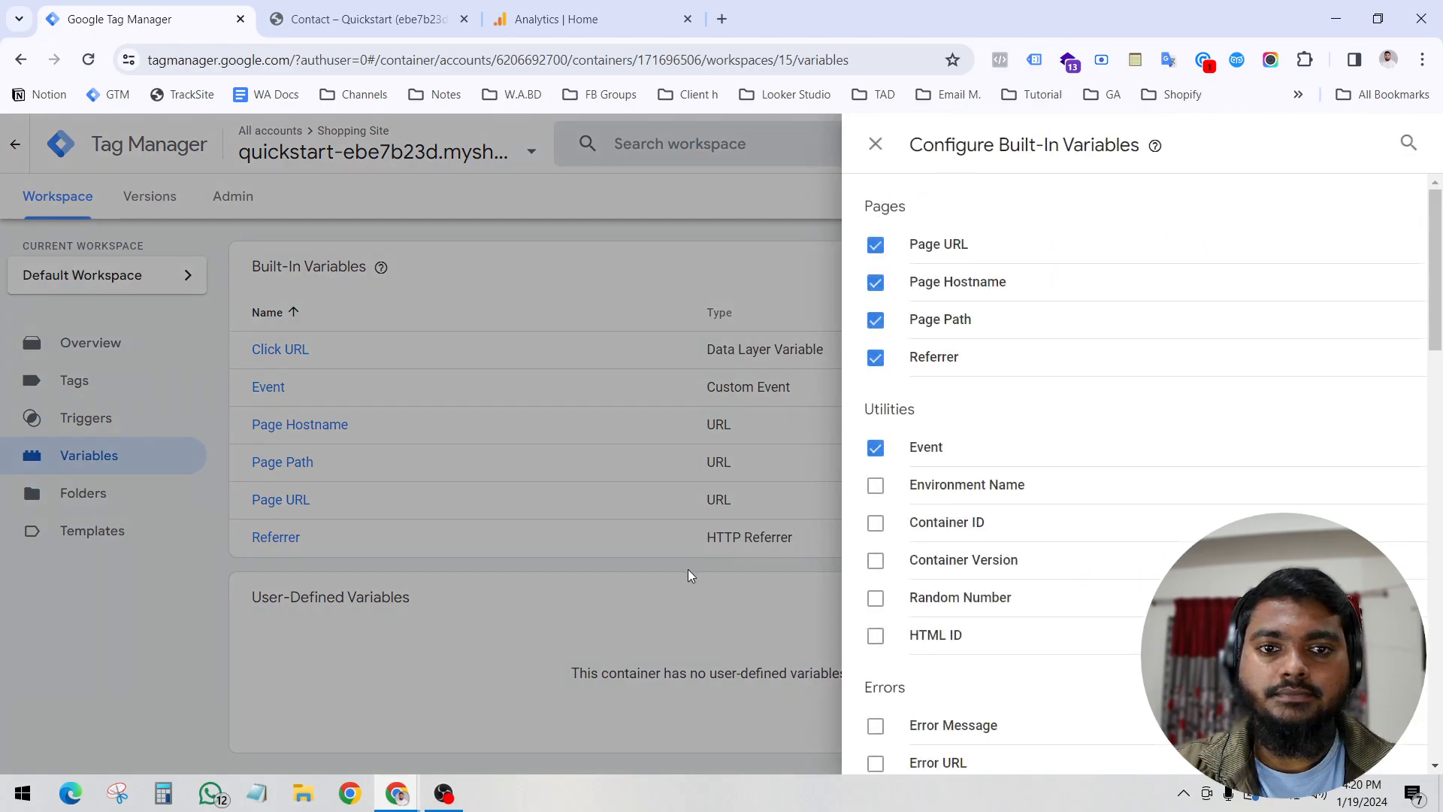
{"action": "scroll", "coordinate": [1103, 564], "scroll_direction": "down", "scroll_amount": 4}
{"action": "scroll", "coordinate": [1103, 563], "scroll_direction": "down", "scroll_amount": 3}
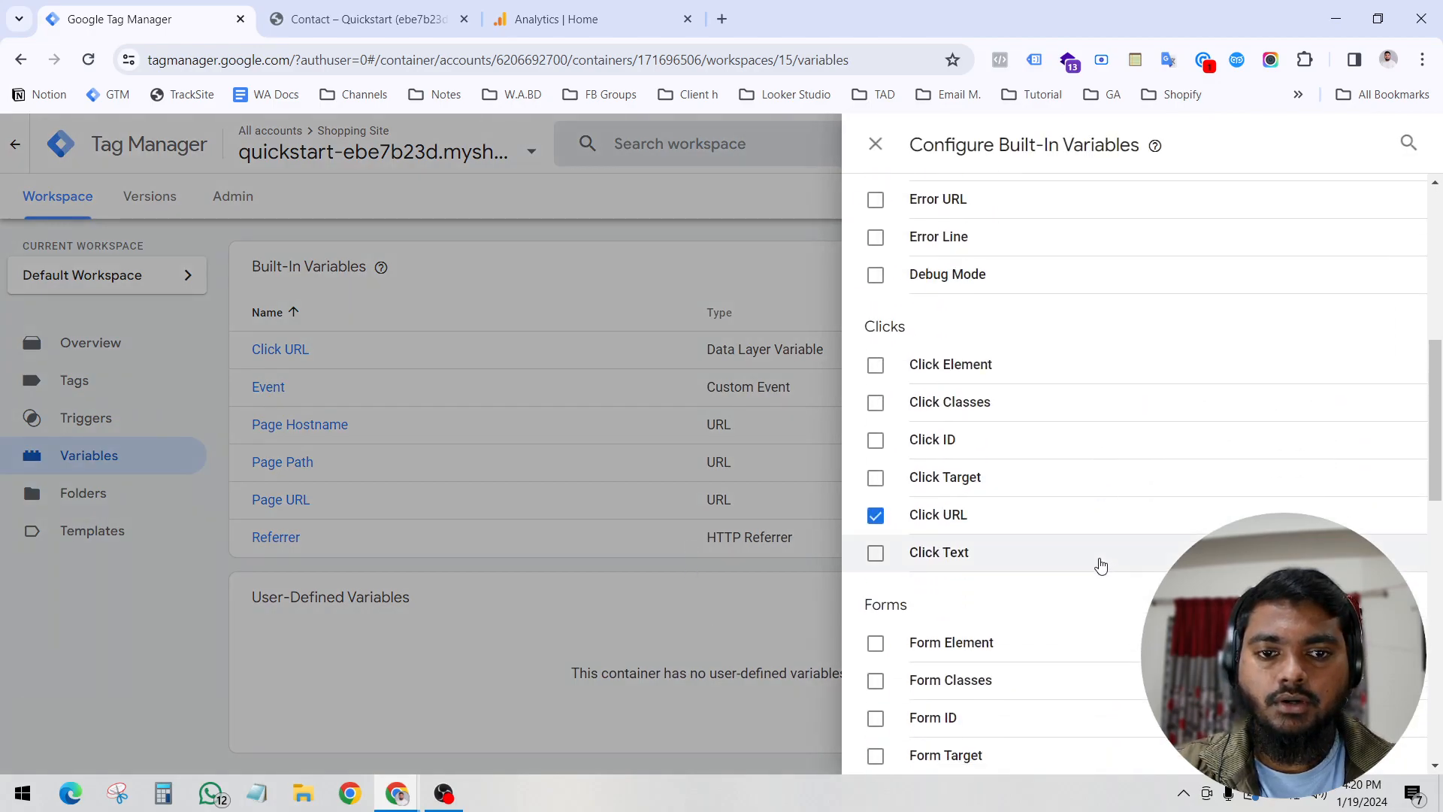
{"action": "left_click", "coordinate": [876, 364]}
{"action": "left_click", "coordinate": [876, 402]}
{"action": "left_click", "coordinate": [876, 440]}
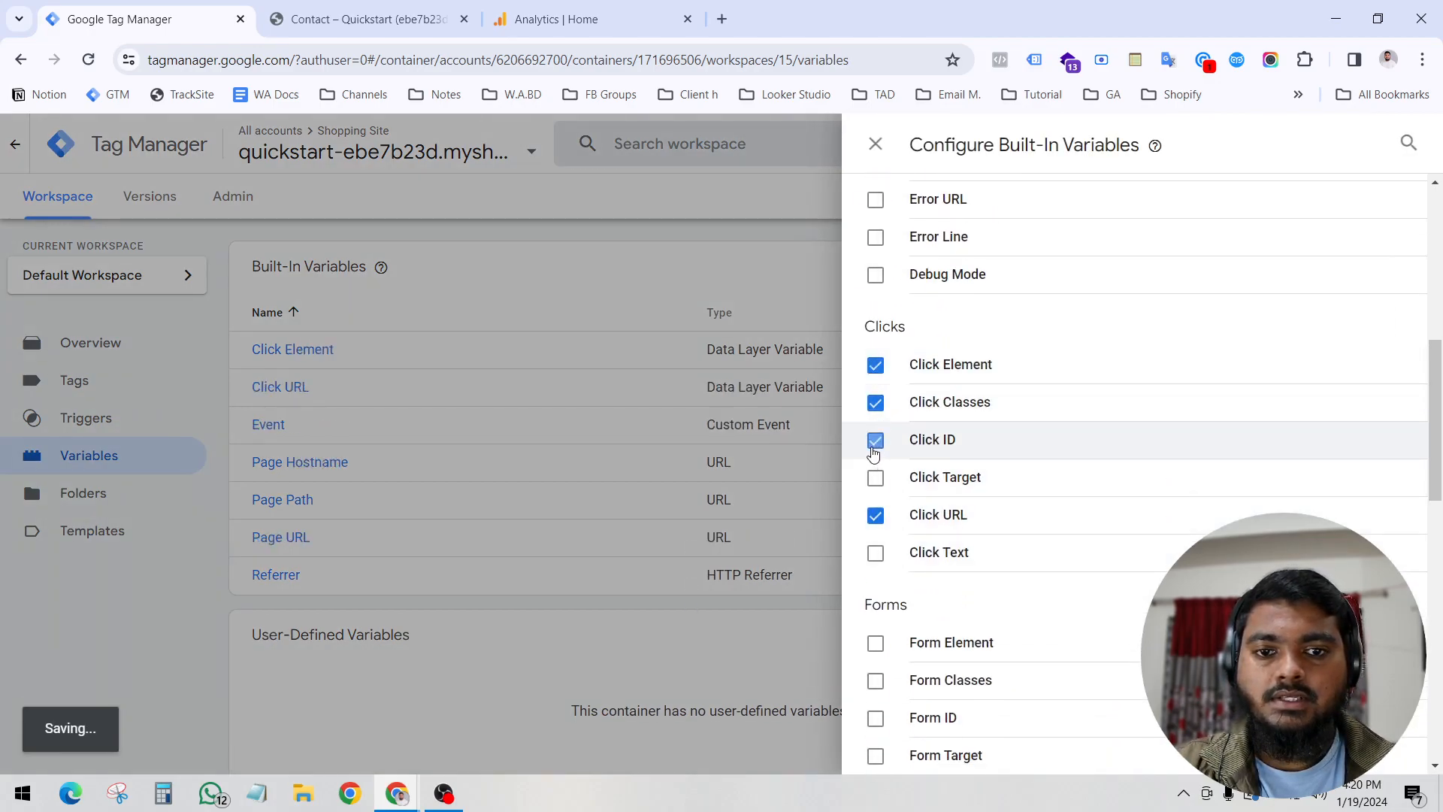
{"action": "left_click", "coordinate": [876, 478]}
{"action": "left_click", "coordinate": [873, 557]}
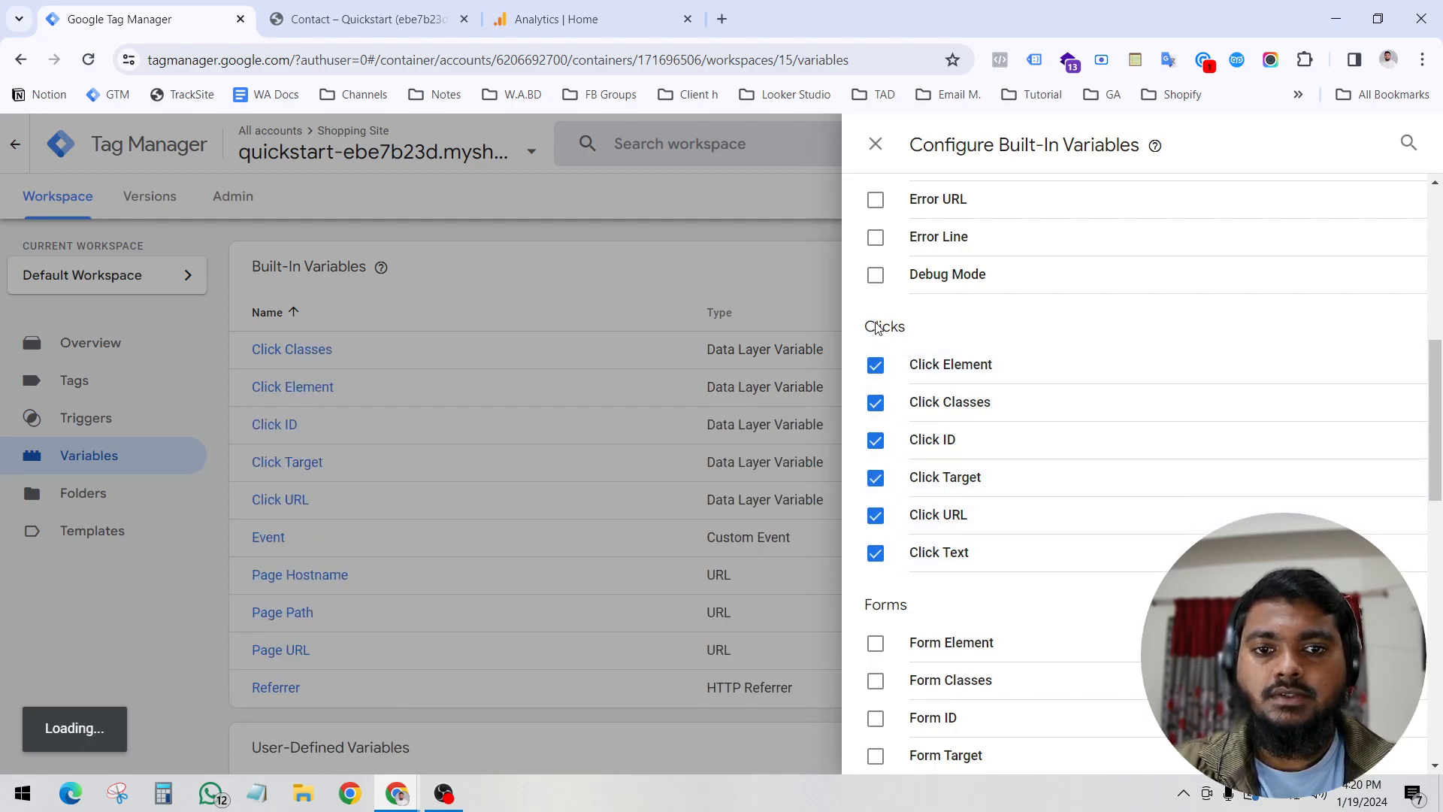
{"action": "left_click_drag", "start_coordinate": [874, 330], "coordinate": [912, 329]}
{"action": "left_click", "coordinate": [916, 333]}
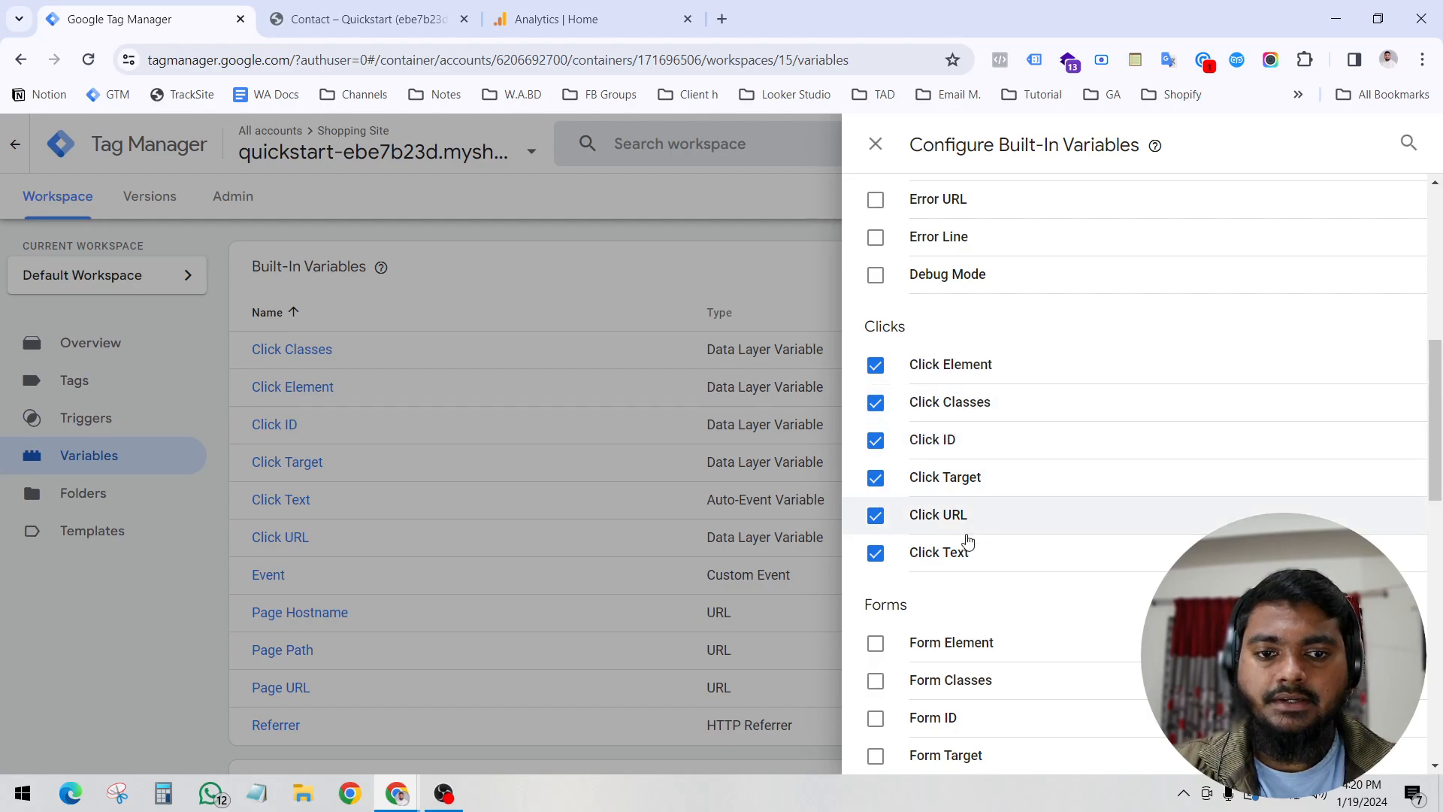
{"action": "left_click", "coordinate": [484, 457]}
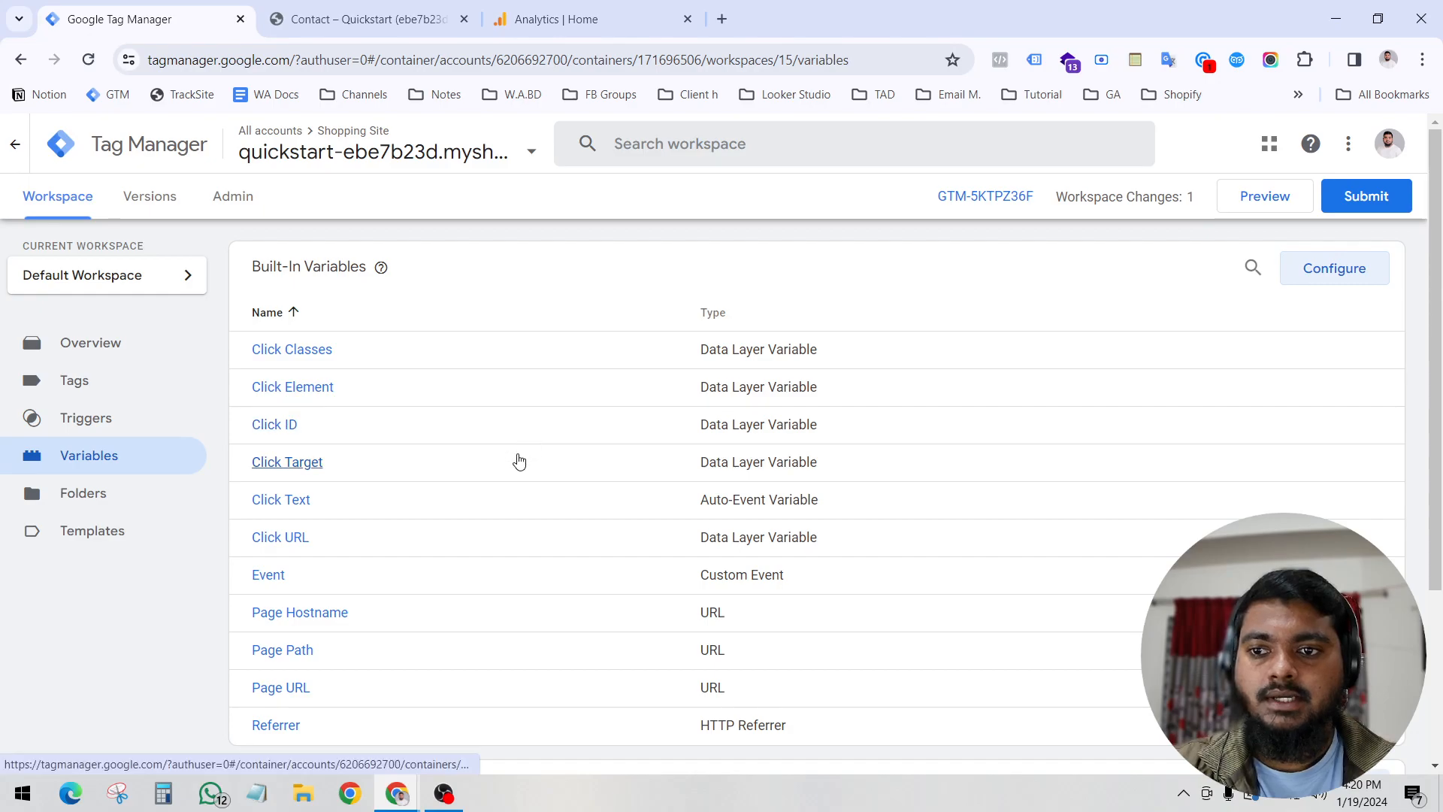
{"action": "left_click", "coordinate": [124, 355]}
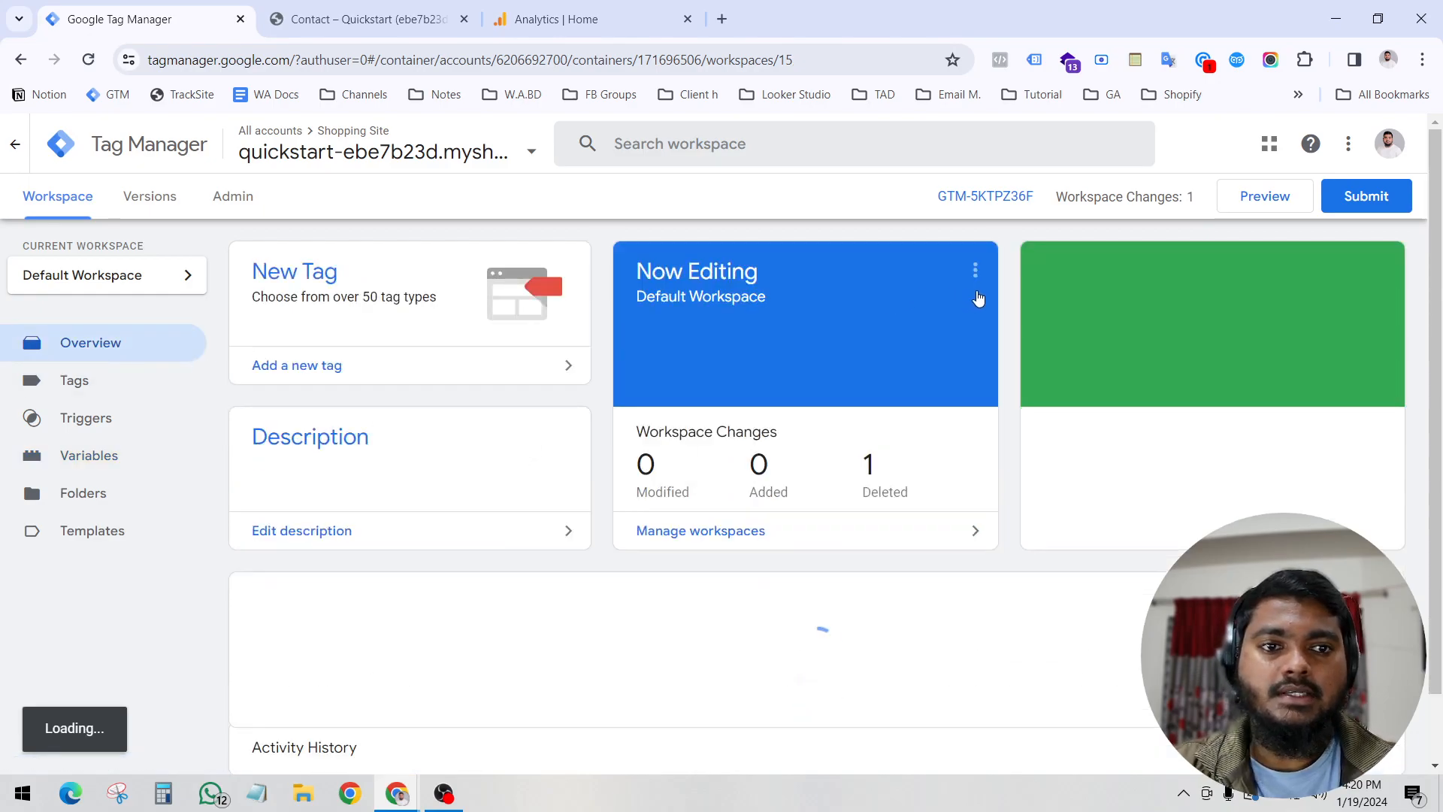
{"action": "left_click", "coordinate": [1278, 211]}
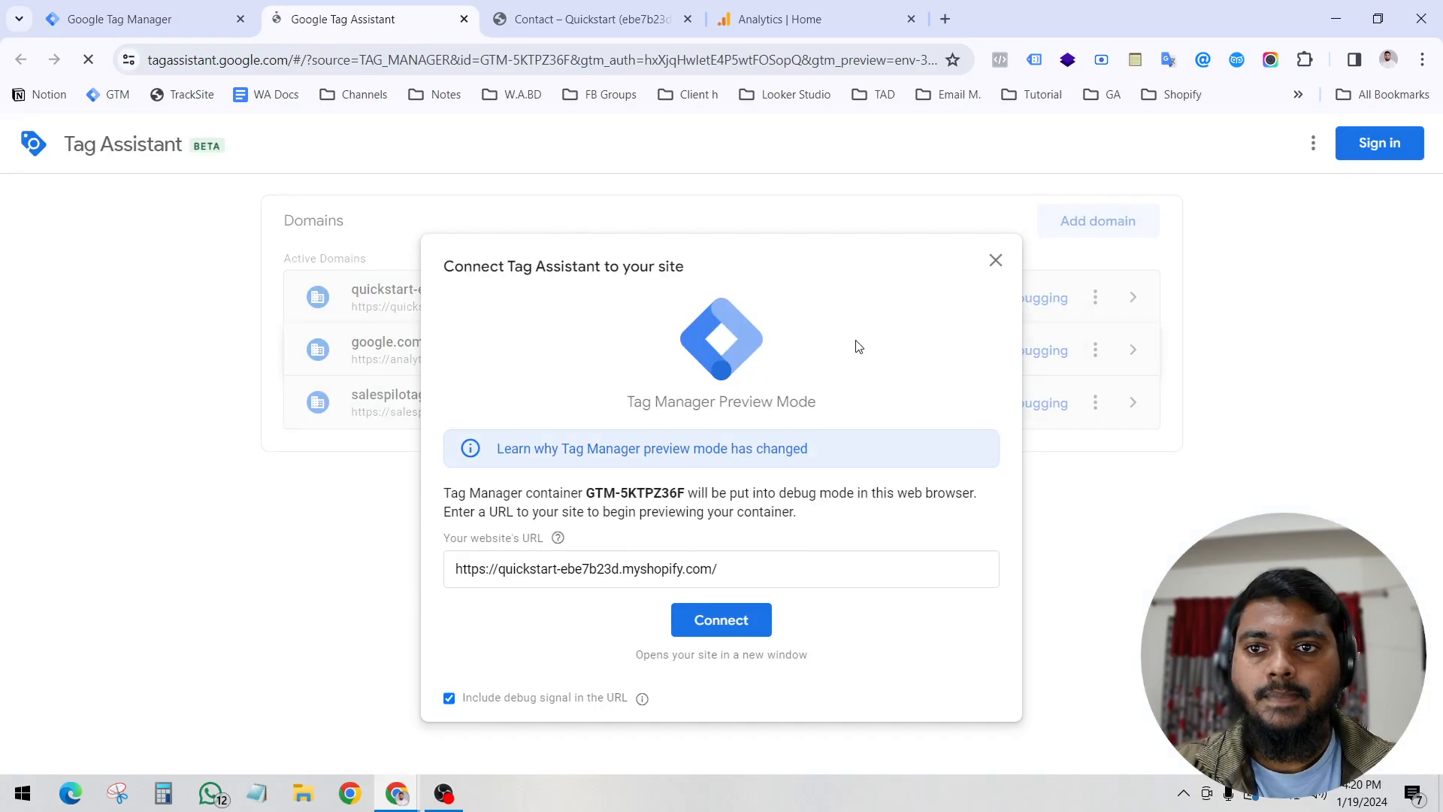
{"action": "left_click", "coordinate": [739, 619]}
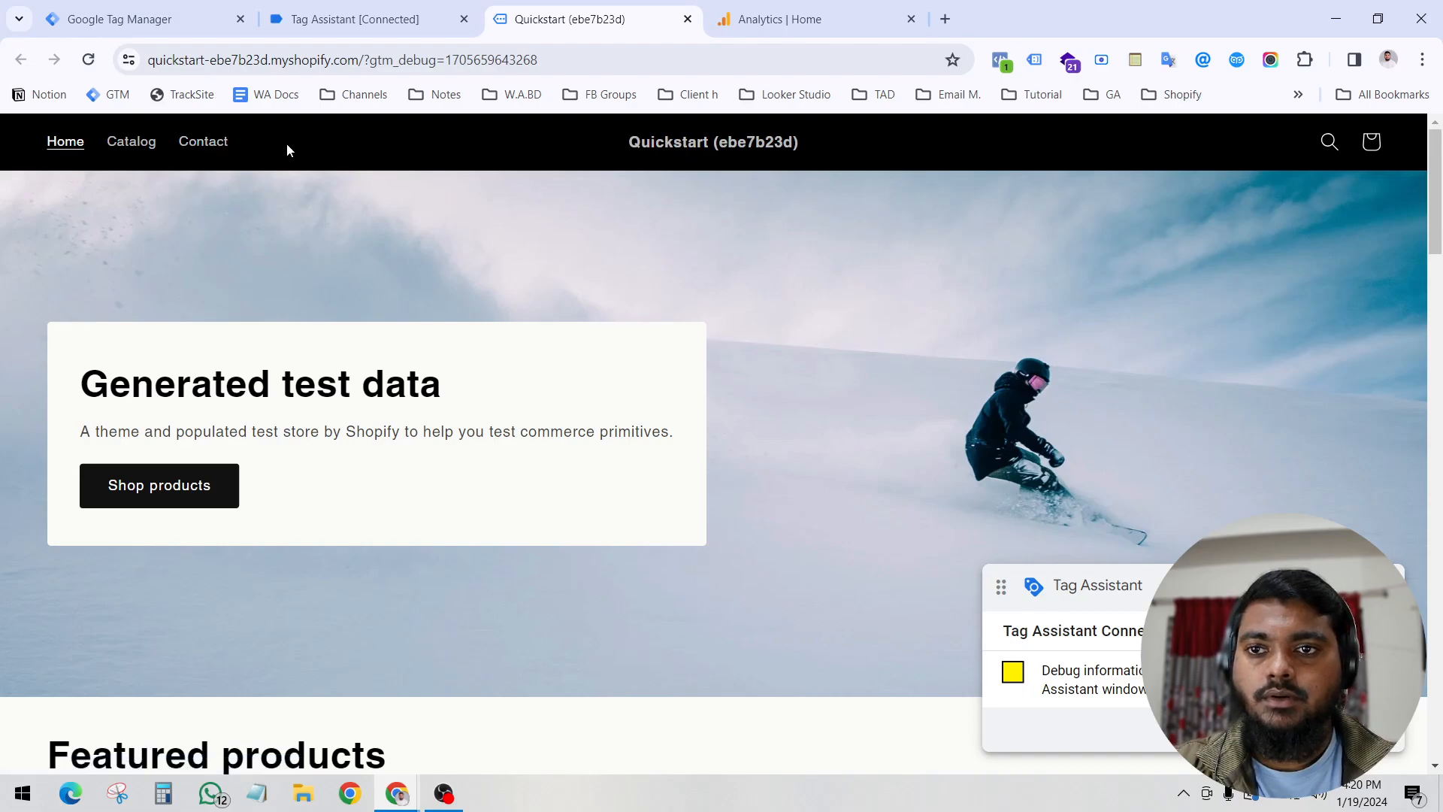
{"action": "left_click", "coordinate": [201, 145]}
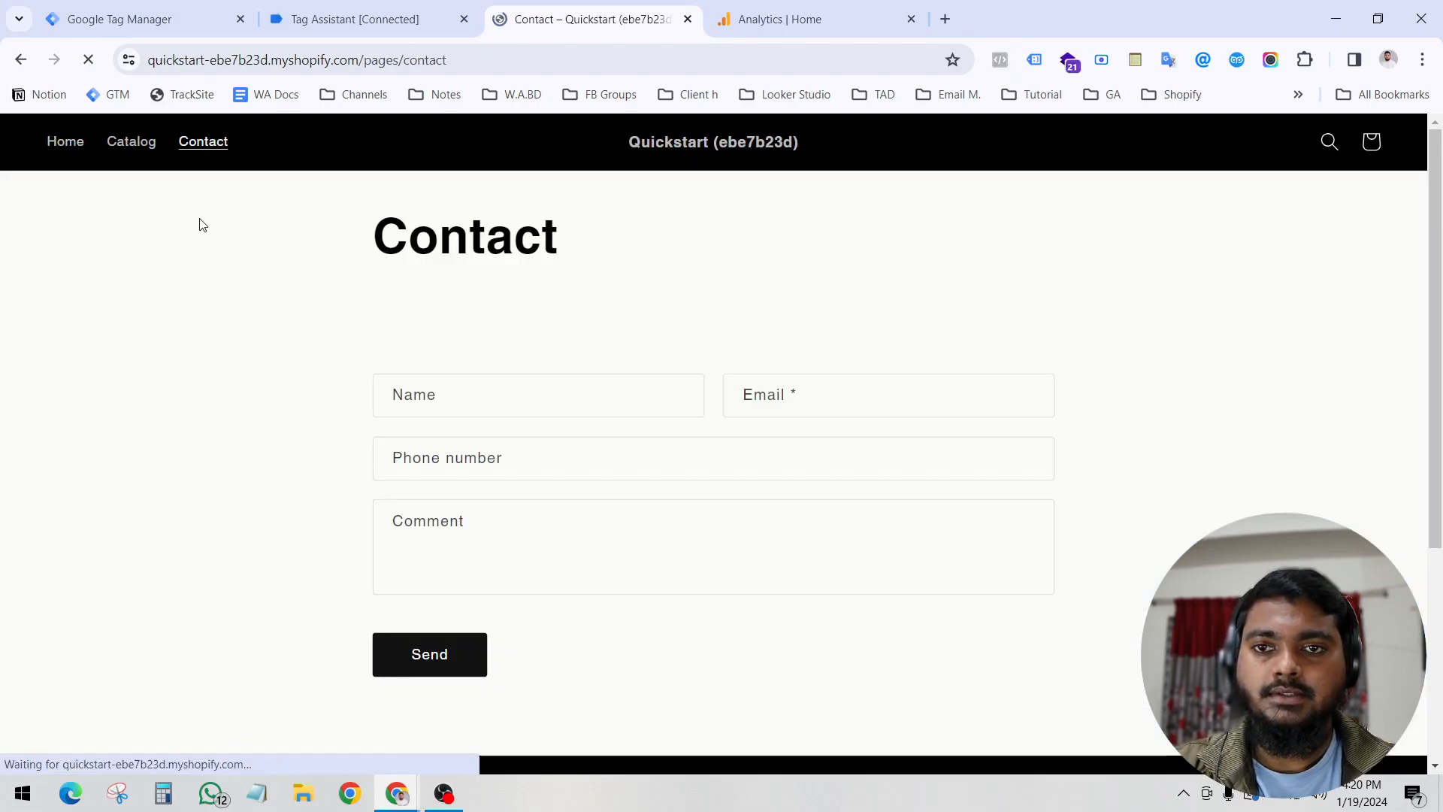
{"action": "left_click", "coordinate": [353, 19]}
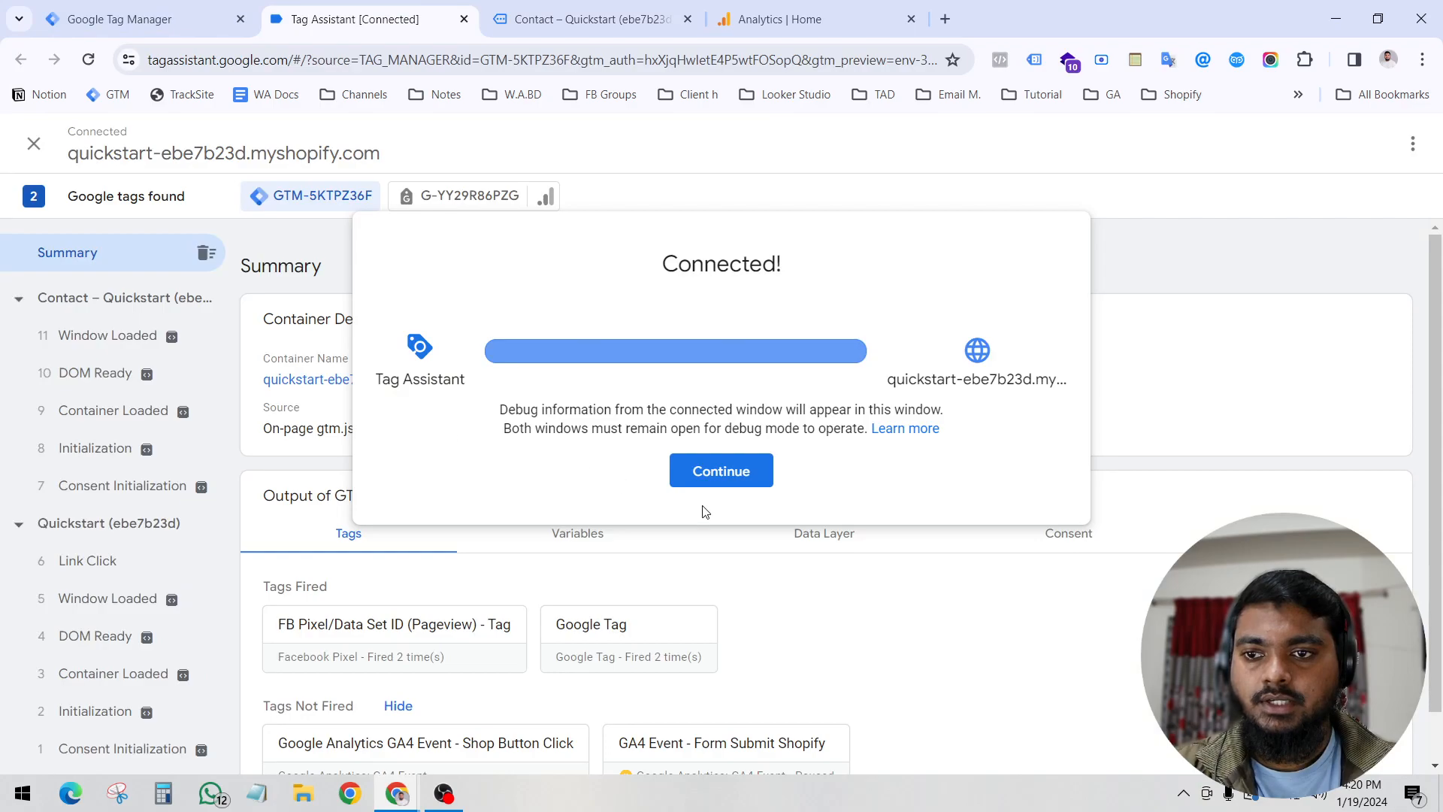
{"action": "left_click", "coordinate": [715, 470]}
Fill in the store's contact form with the name, email and phone number, and enter "Test" as the comment.
{"action": "left_click", "coordinate": [594, 19]}
{"action": "left_click", "coordinate": [484, 393]}
{"action": "left_click", "coordinate": [509, 445]}
{"action": "left_click", "coordinate": [483, 535]}
{"action": "type", "text": "Test"}
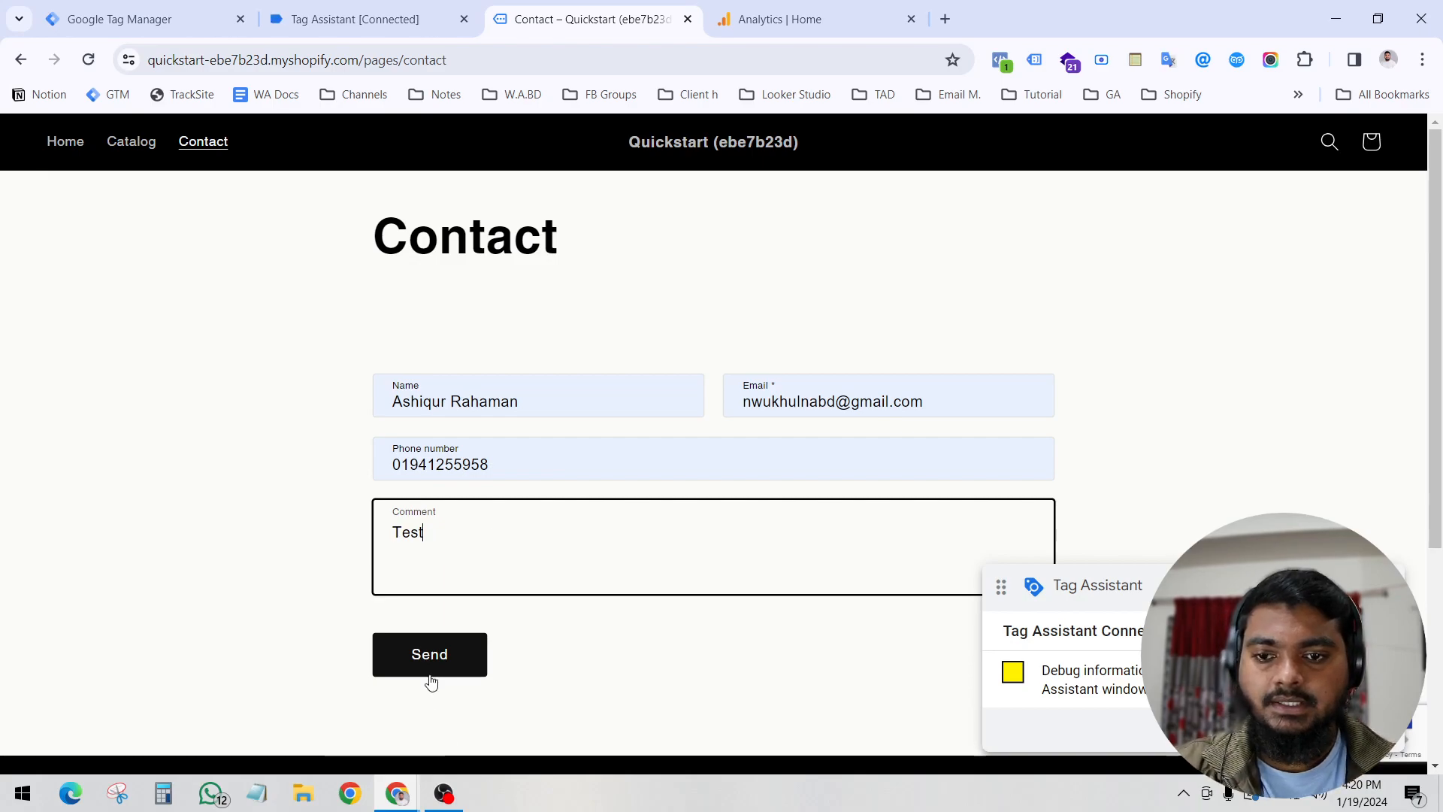
Examine the Contact page's form_start and Element Visibility events in Tag Assistant.
{"action": "left_click", "coordinate": [342, 19]}
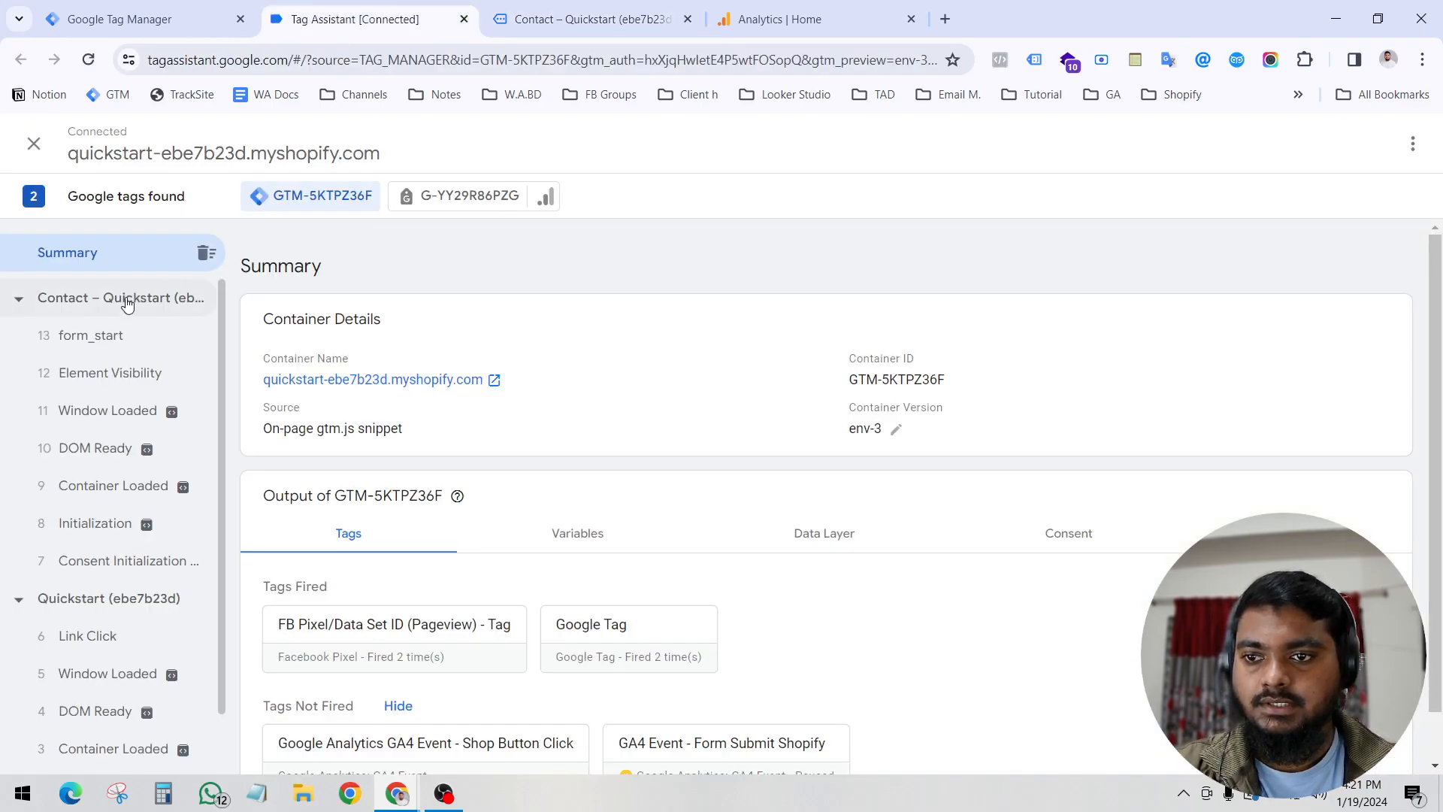
{"action": "left_click", "coordinate": [96, 346]}
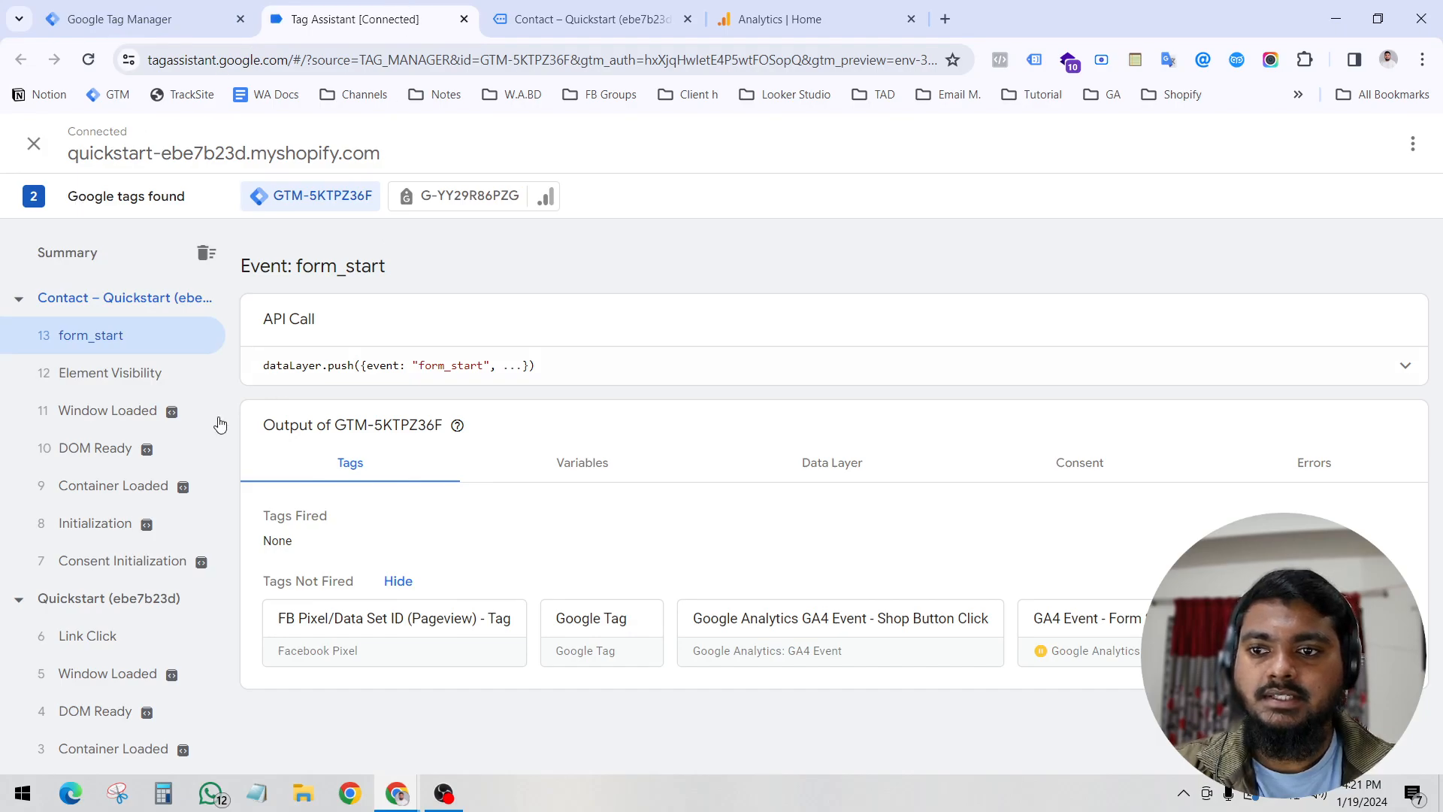
{"action": "left_click", "coordinate": [141, 382]}
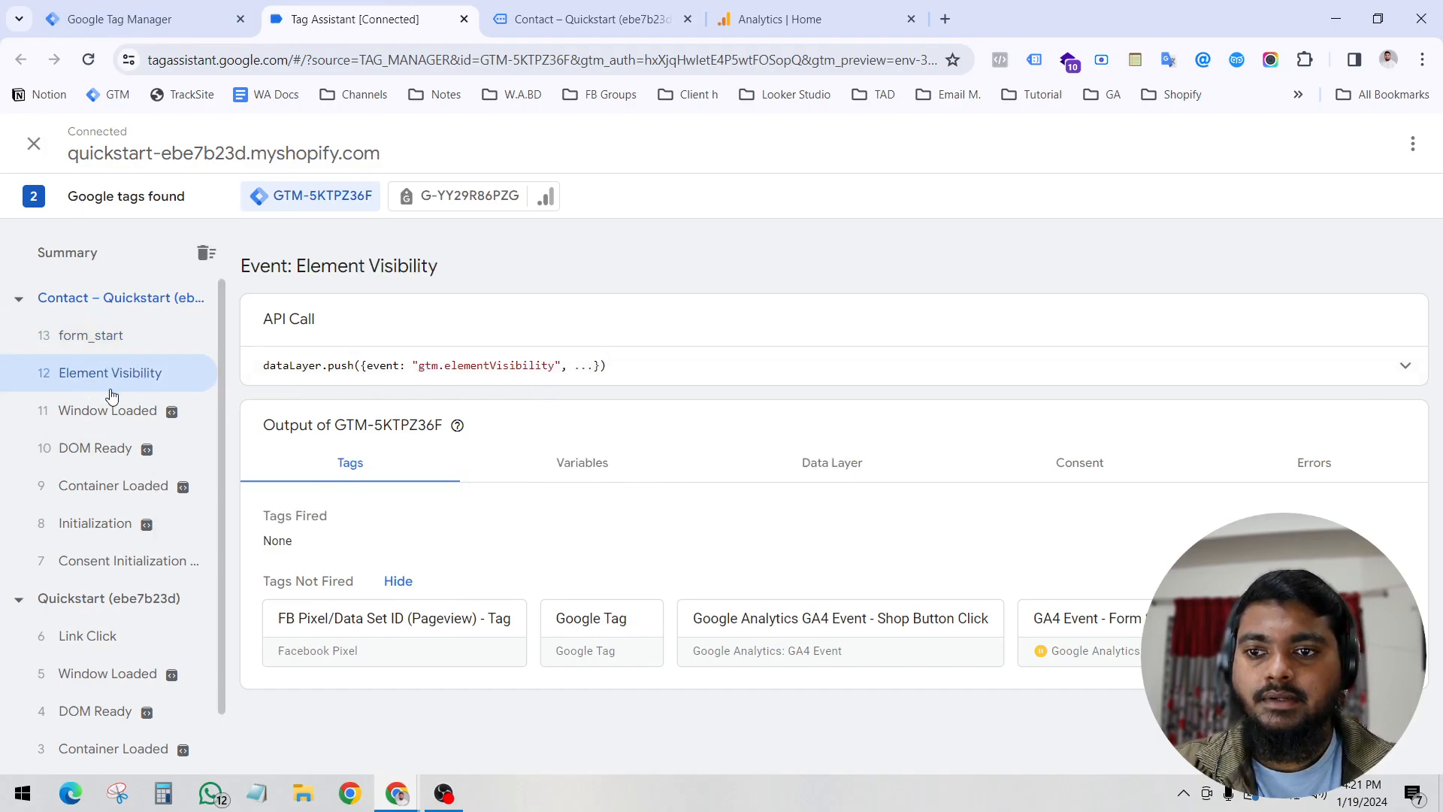
Check the existing element visibility triggers in the Tag Manager workspace.
{"action": "key", "text": "ctrl+shift+Tab"}
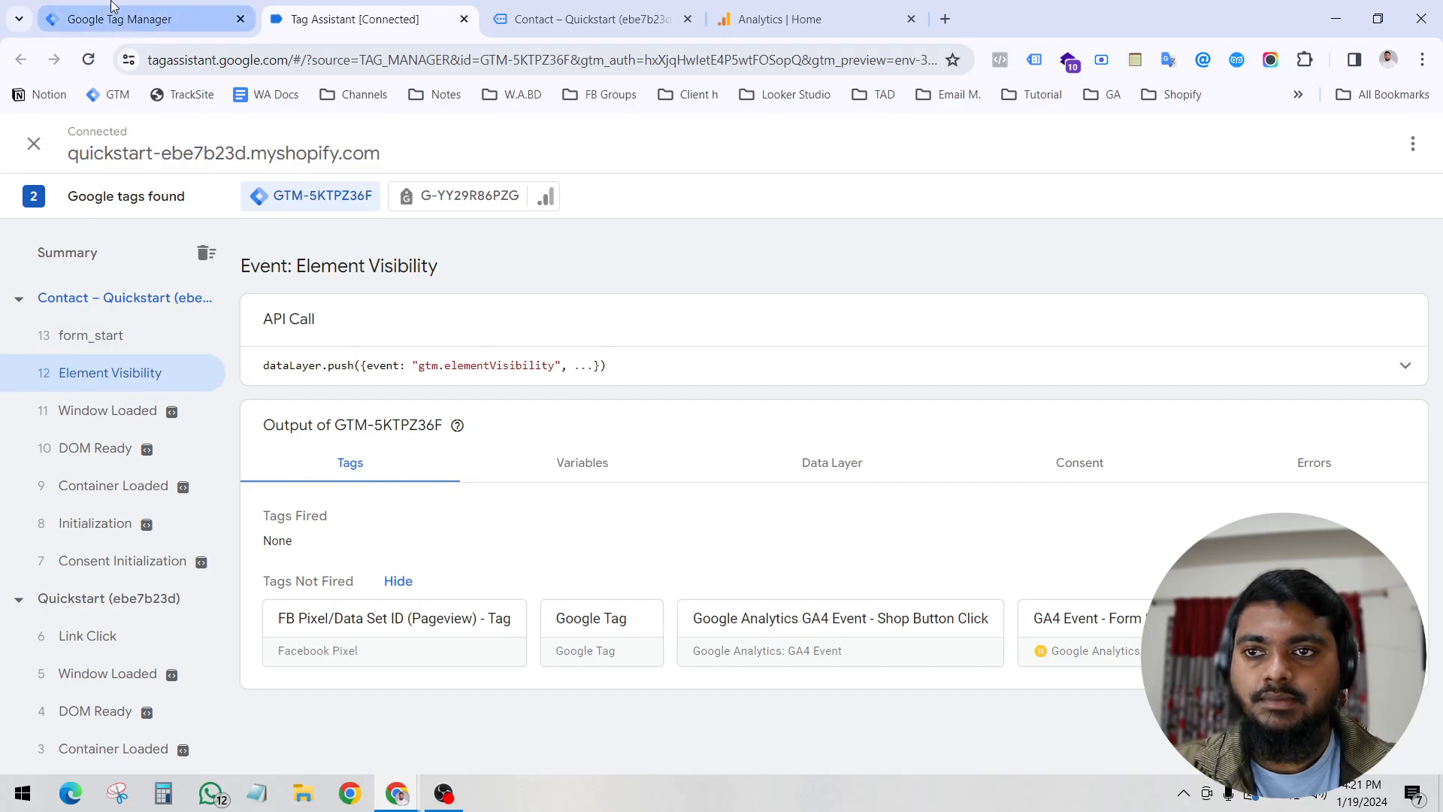
{"action": "left_click", "coordinate": [98, 418]}
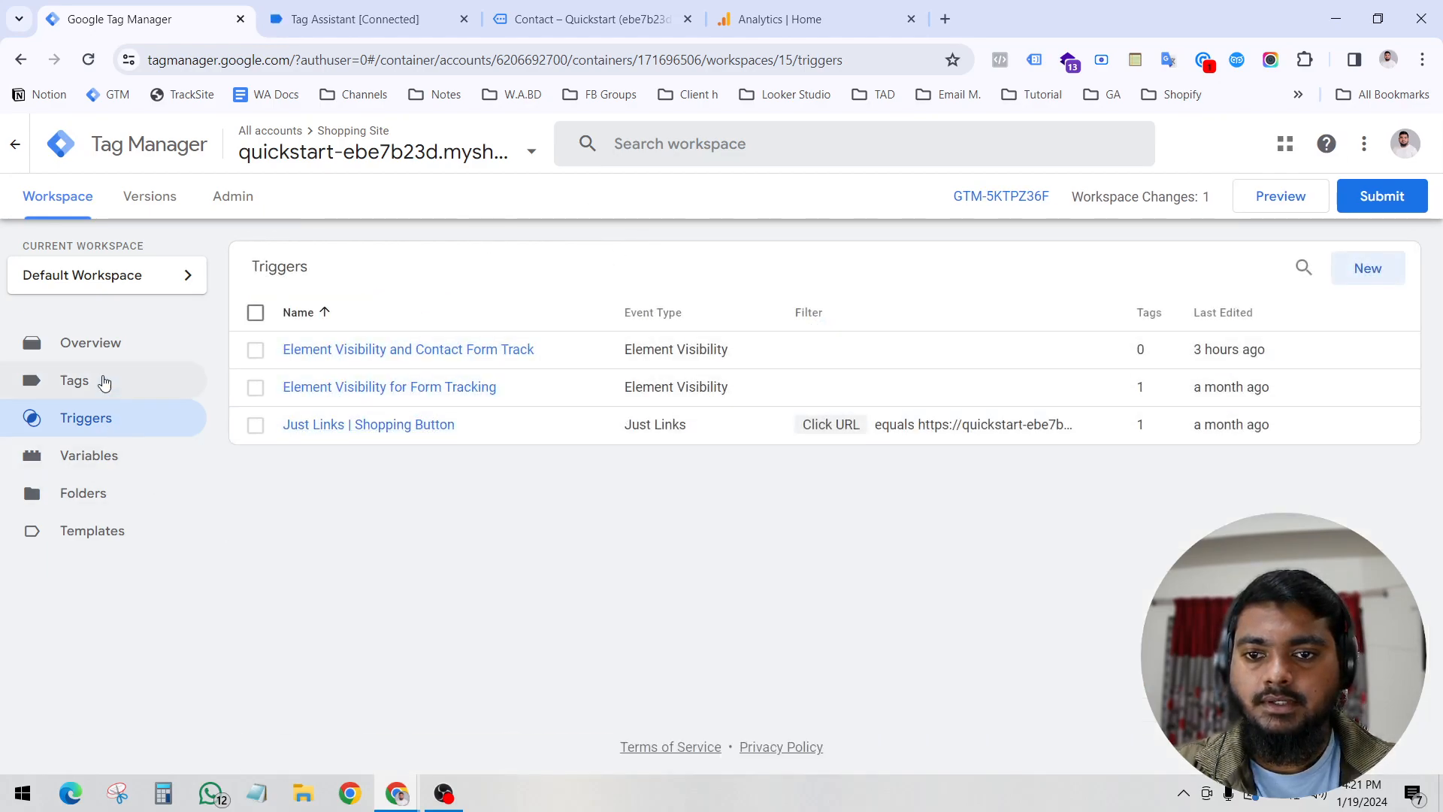
{"action": "left_click", "coordinate": [255, 352]}
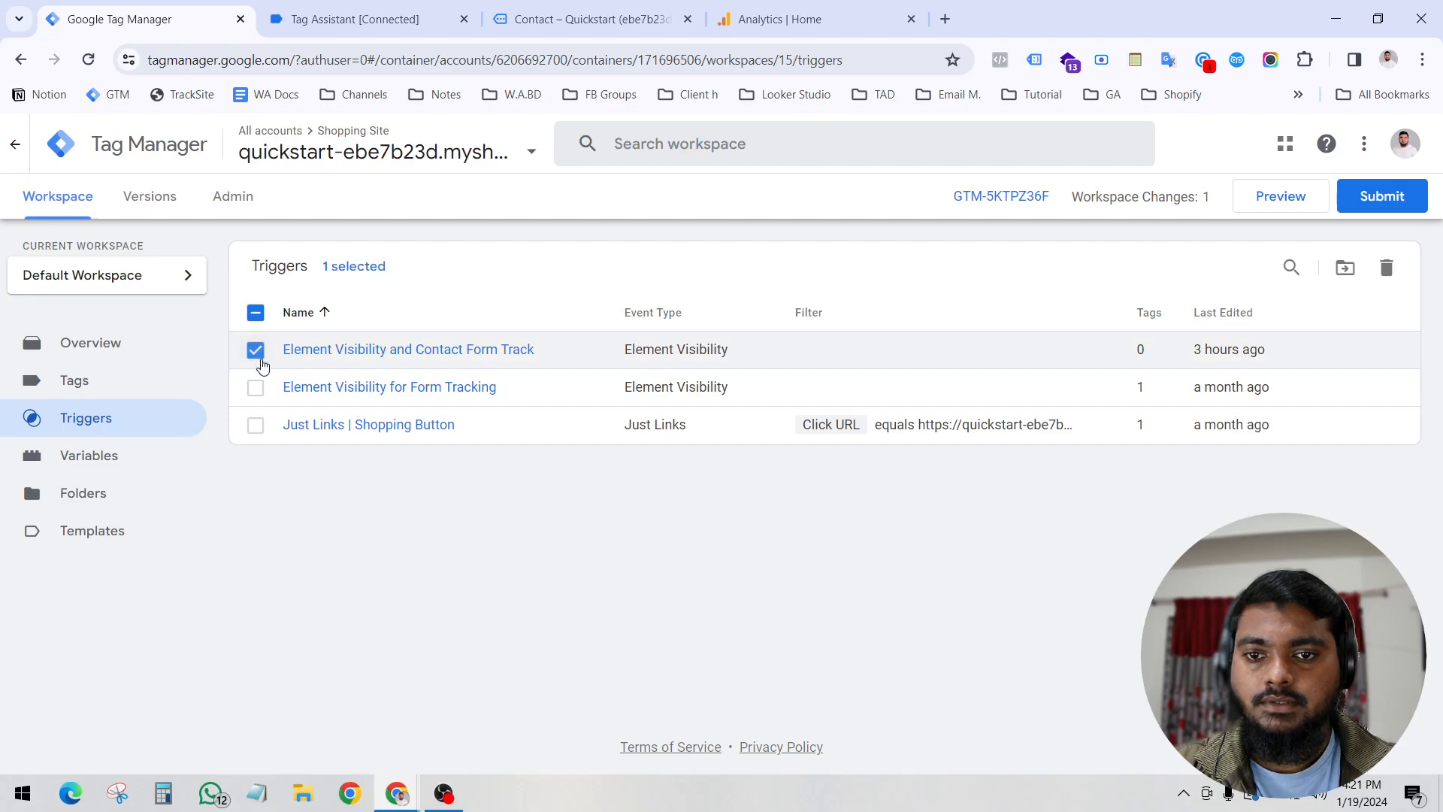
{"action": "left_click", "coordinate": [260, 357]}
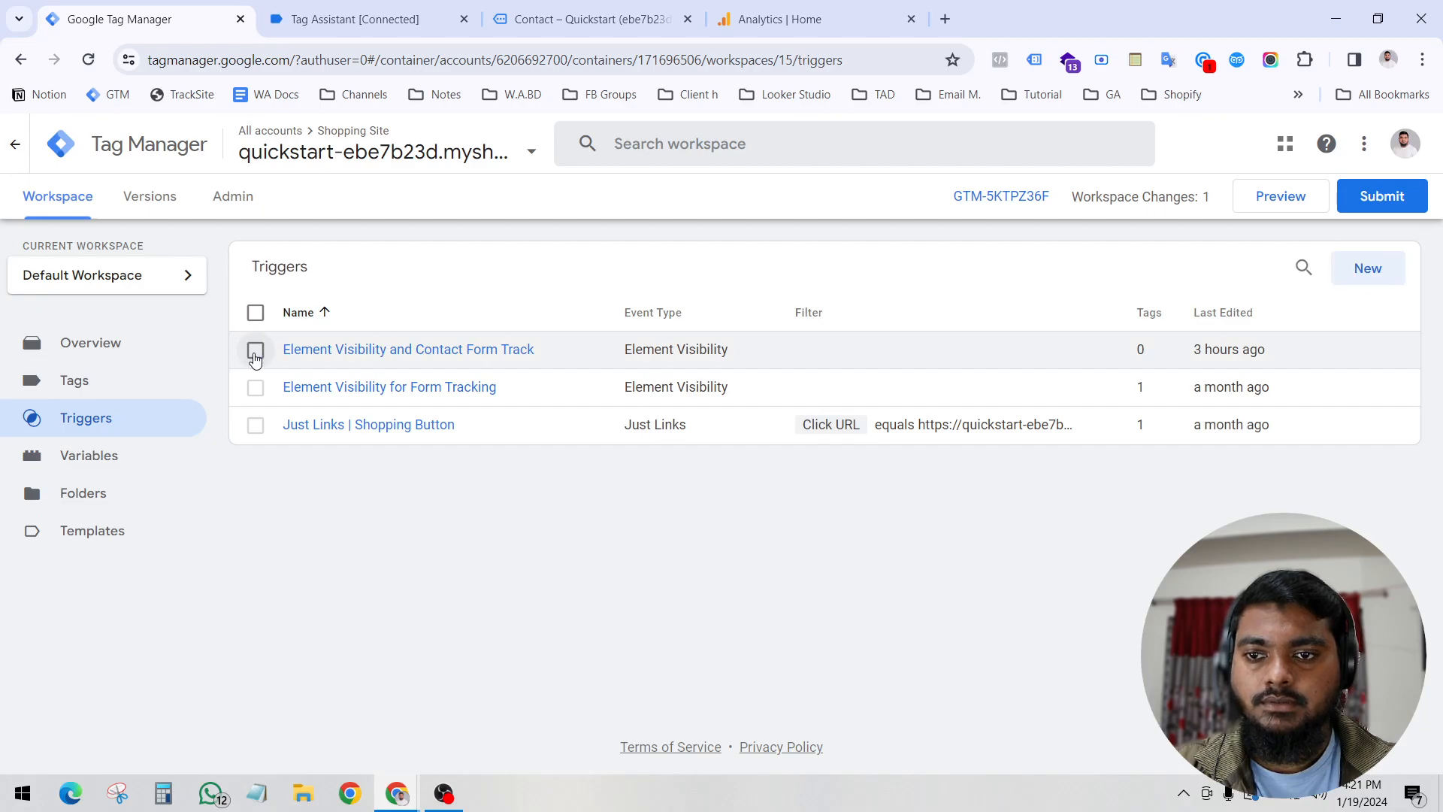
Submit the completed contact form, passing the reCAPTCHA challenge by choosing the traffic light images.
{"action": "left_click", "coordinate": [582, 8]}
{"action": "left_click", "coordinate": [439, 654]}
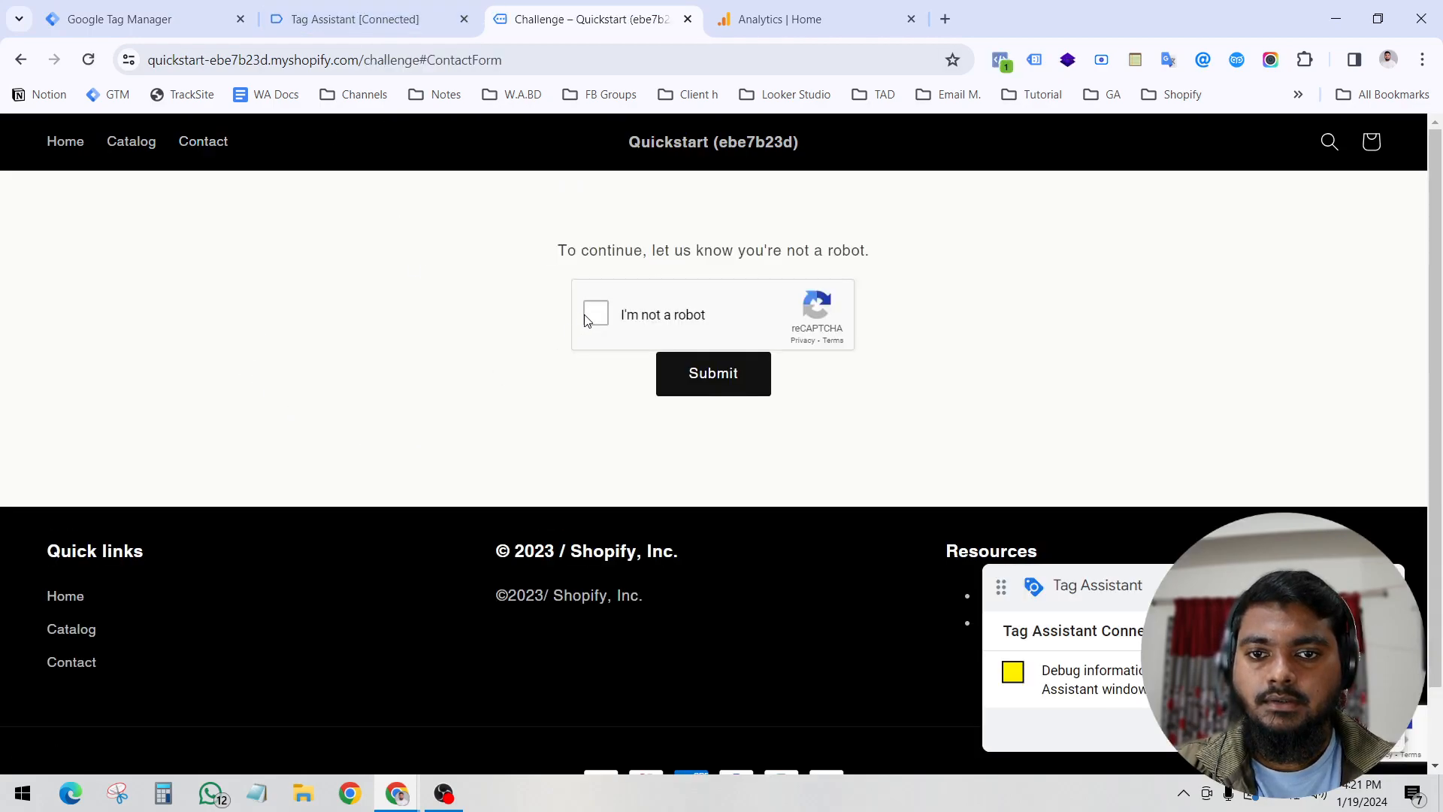
{"action": "left_click", "coordinate": [591, 314]}
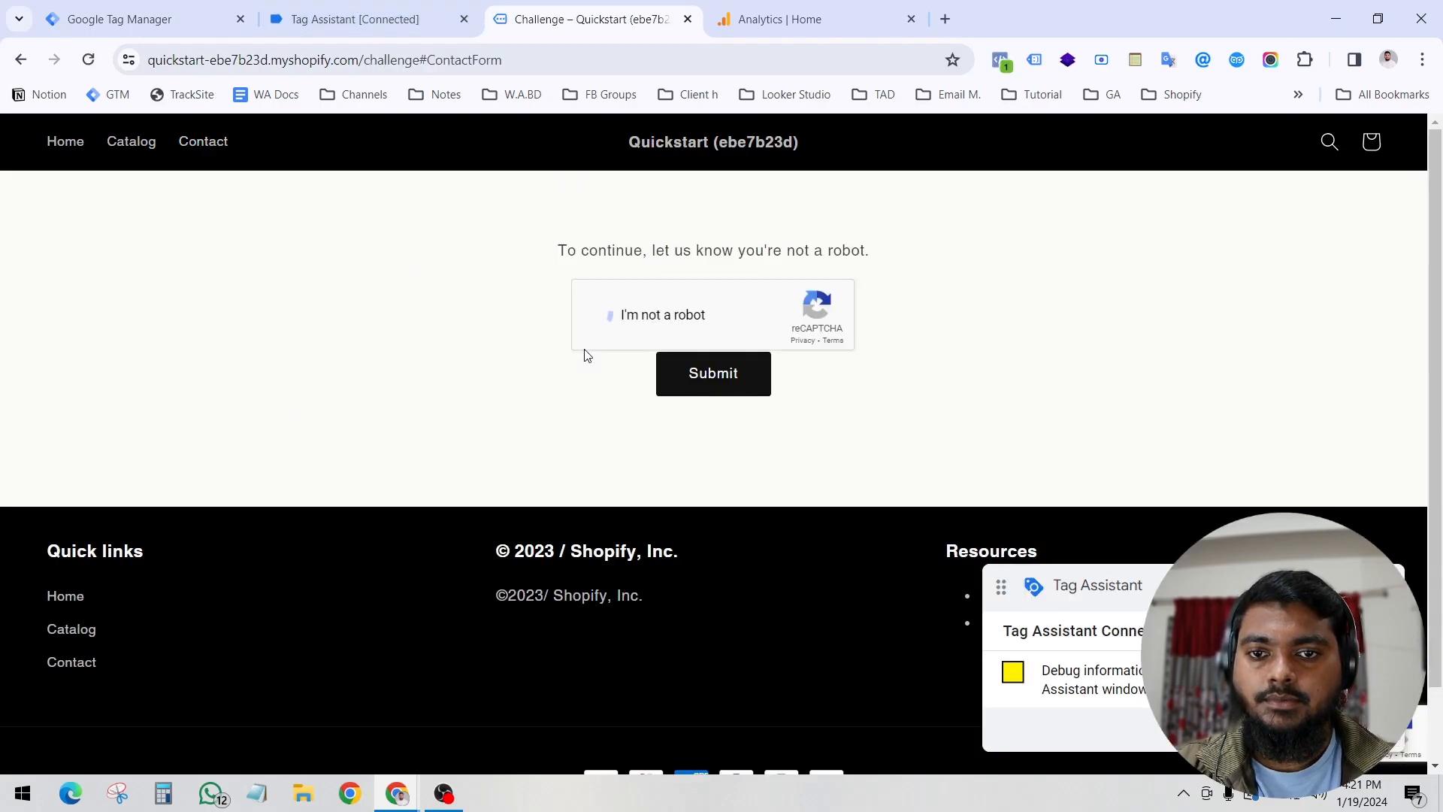
{"action": "left_click", "coordinate": [796, 346]}
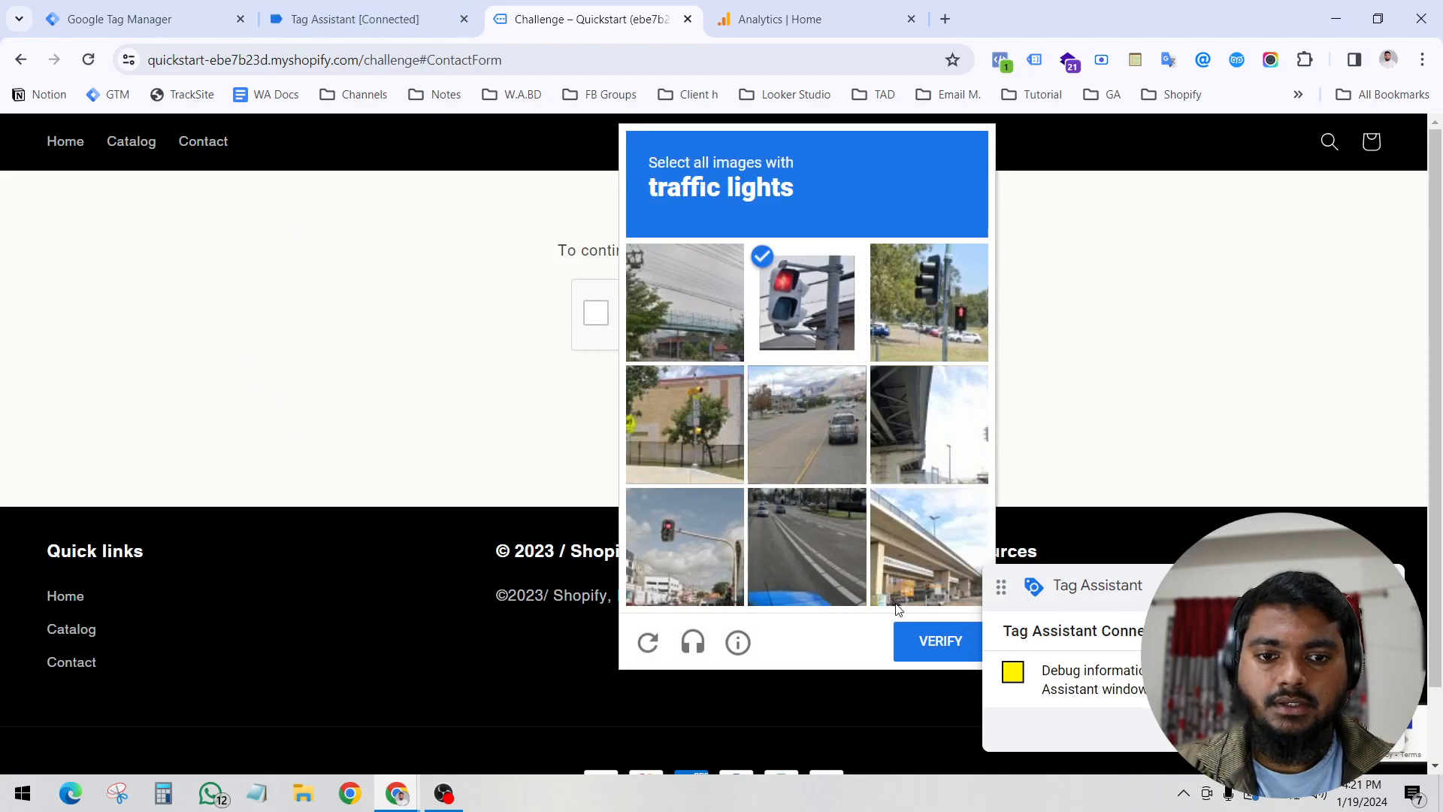
{"action": "left_click", "coordinate": [917, 326]}
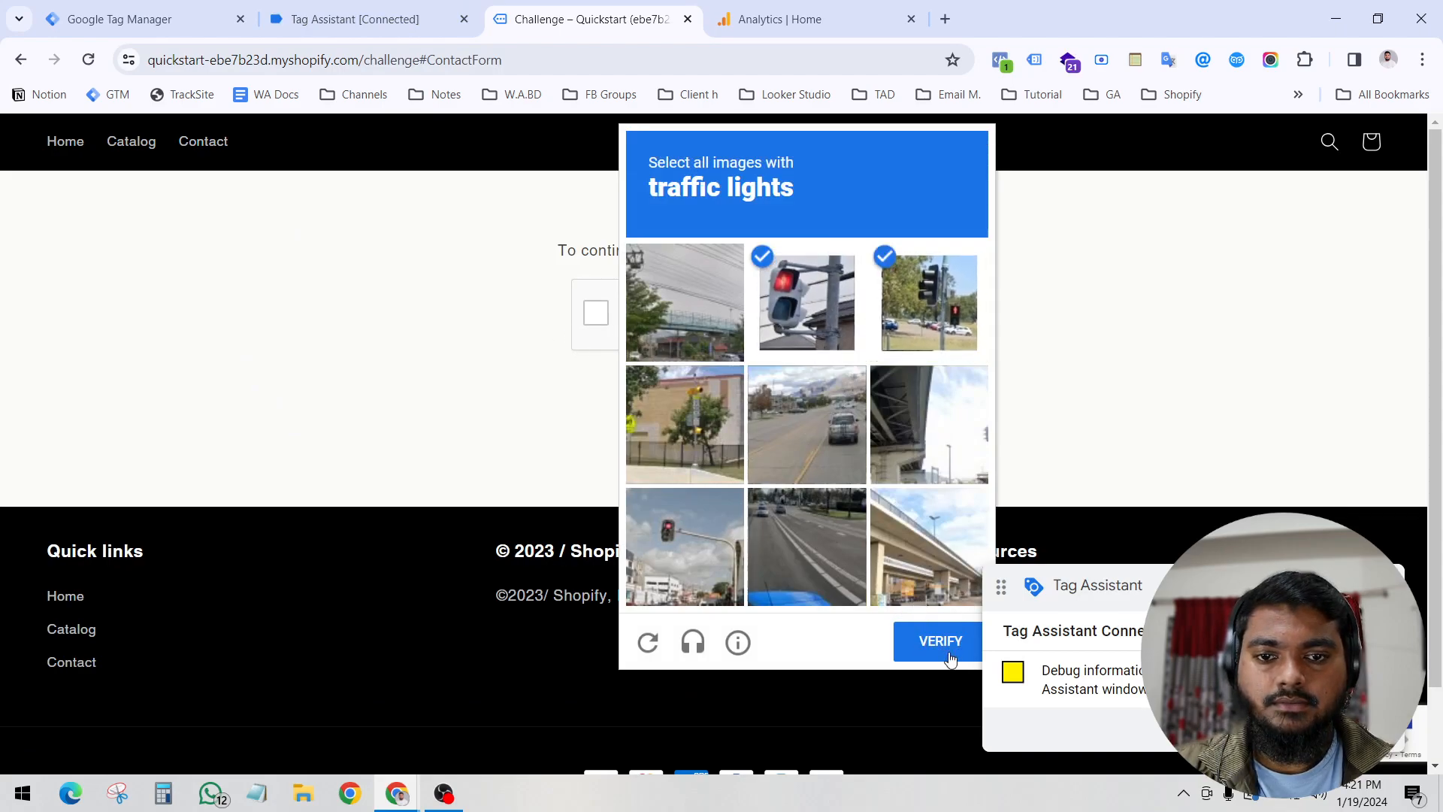
{"action": "left_click", "coordinate": [683, 550]}
{"action": "left_click", "coordinate": [693, 454]}
{"action": "left_click", "coordinate": [906, 653]}
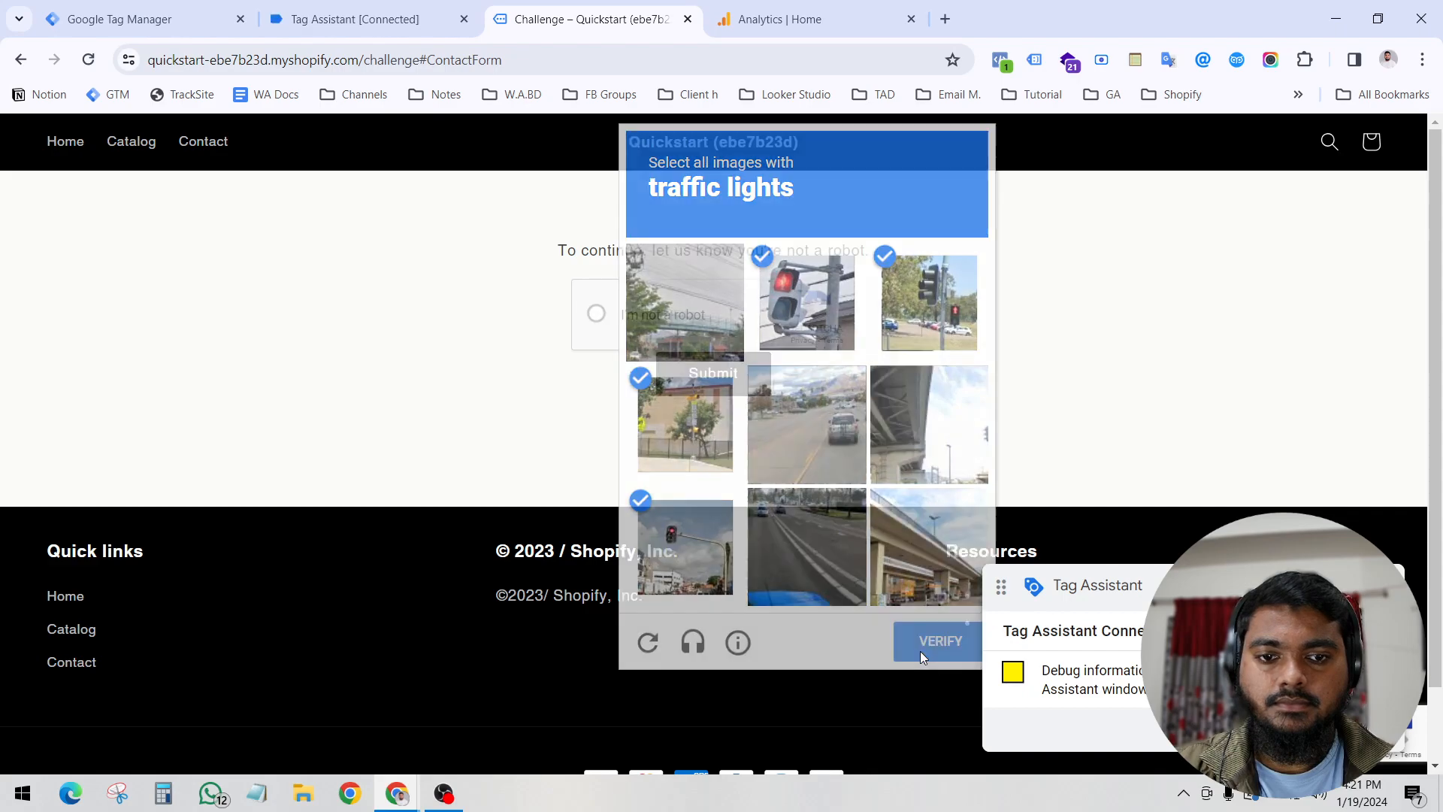
{"action": "left_click", "coordinate": [701, 386]}
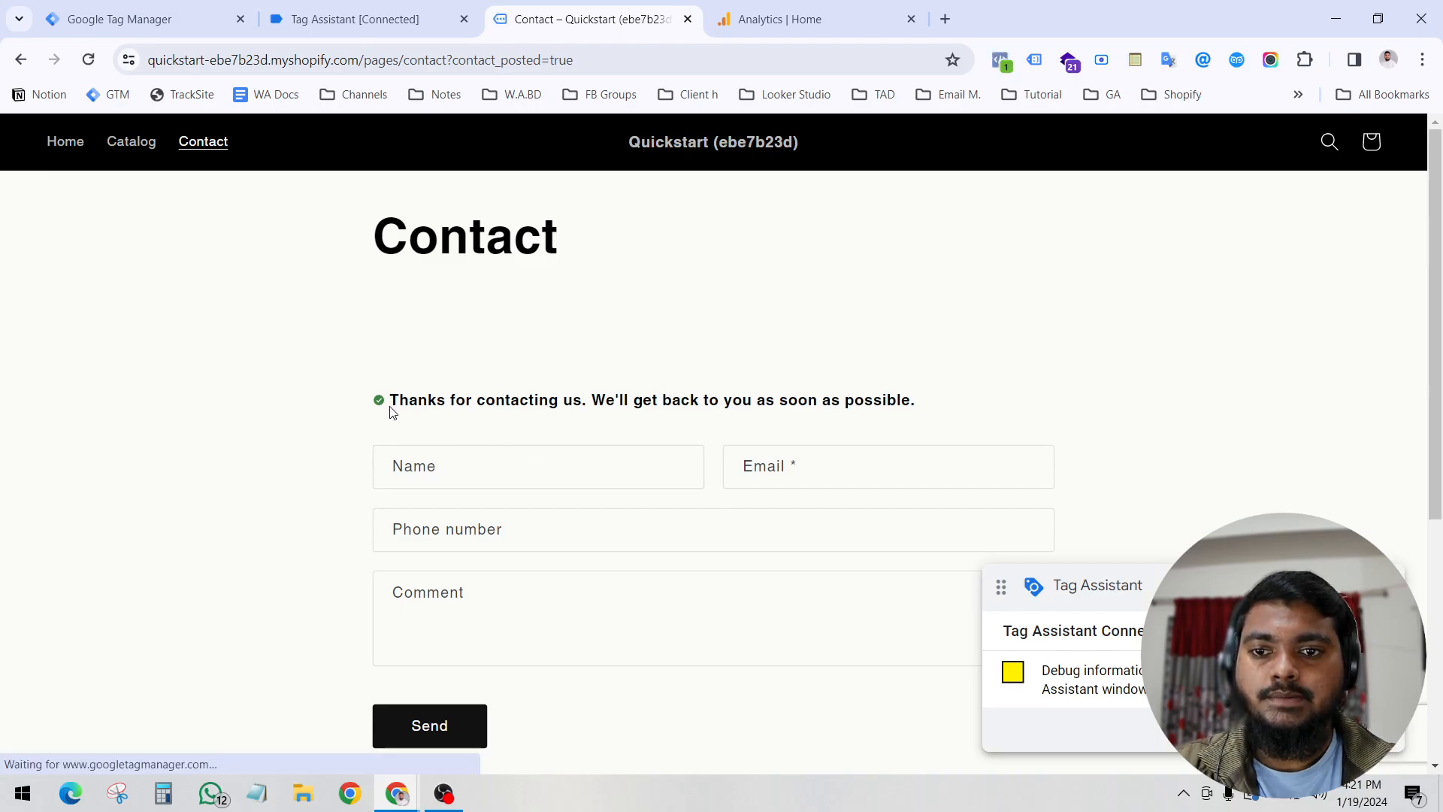
Examine the success message displayed above the submitted contact form on the store's Contact page.
{"action": "left_click_drag", "start_coordinate": [390, 409], "coordinate": [944, 384]}
{"action": "left_click_drag", "start_coordinate": [367, 418], "coordinate": [934, 406]}
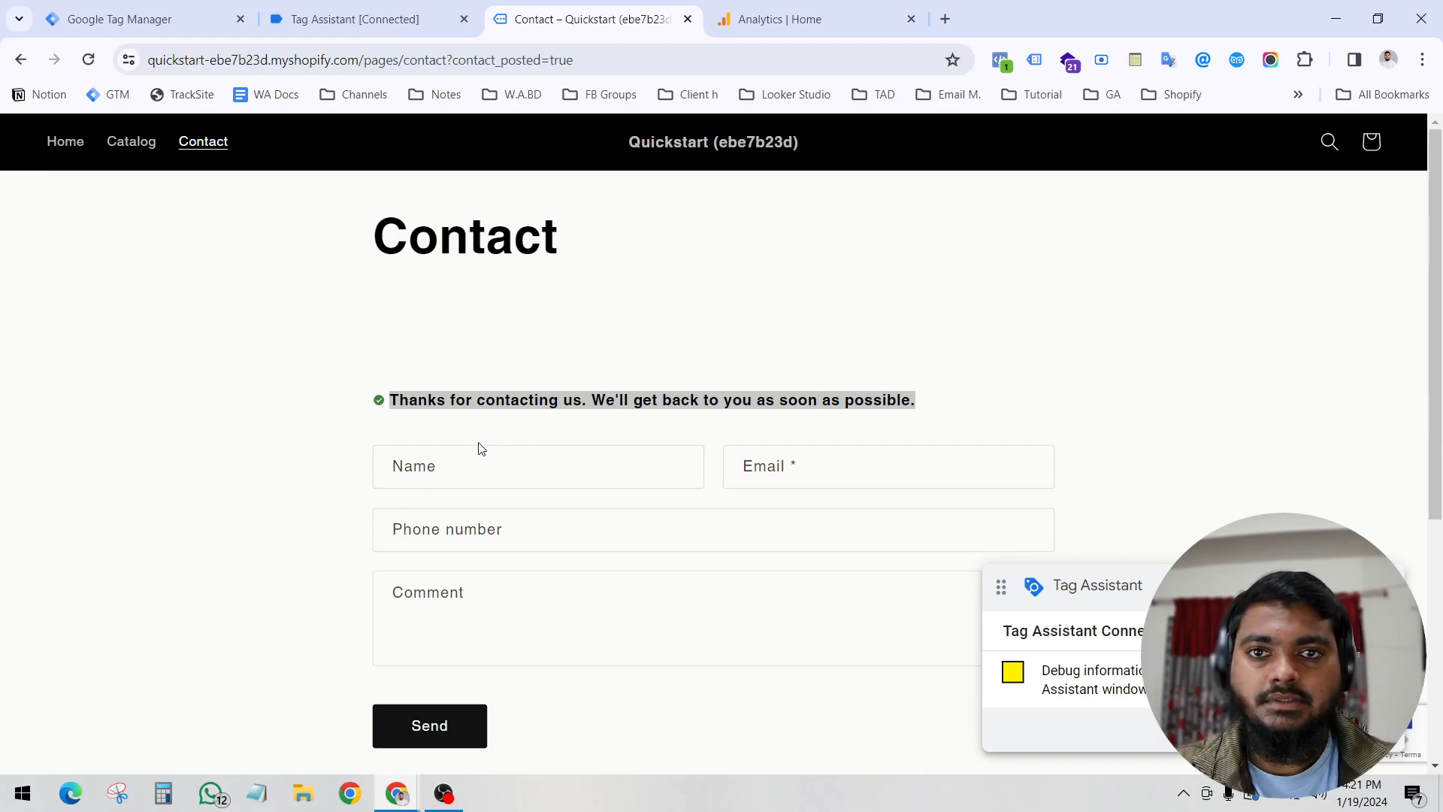
{"action": "left_click_drag", "start_coordinate": [391, 400], "coordinate": [862, 404]}
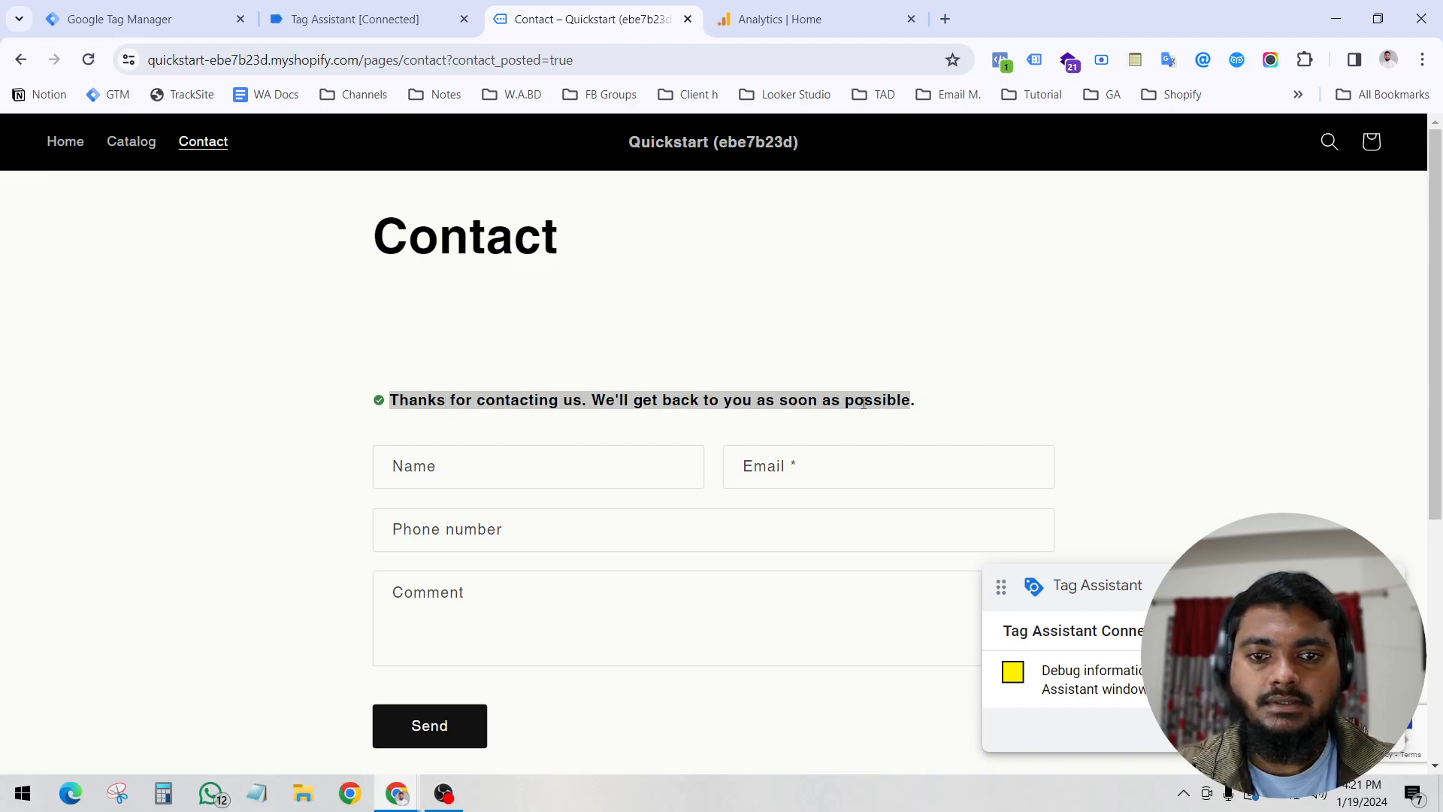
{"action": "right_click", "coordinate": [472, 404]}
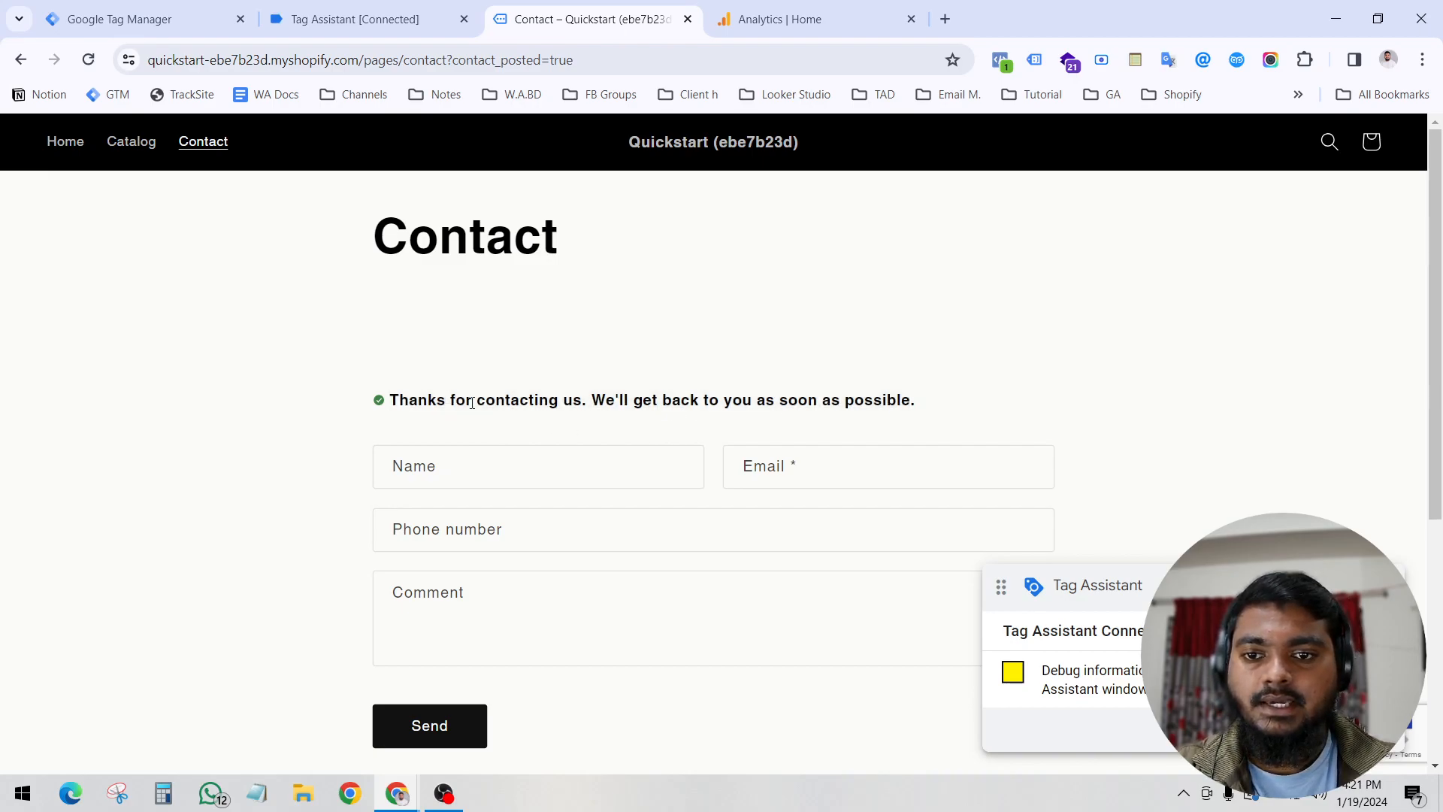
{"action": "scroll", "coordinate": [611, 316], "scroll_direction": "down", "scroll_amount": 3}
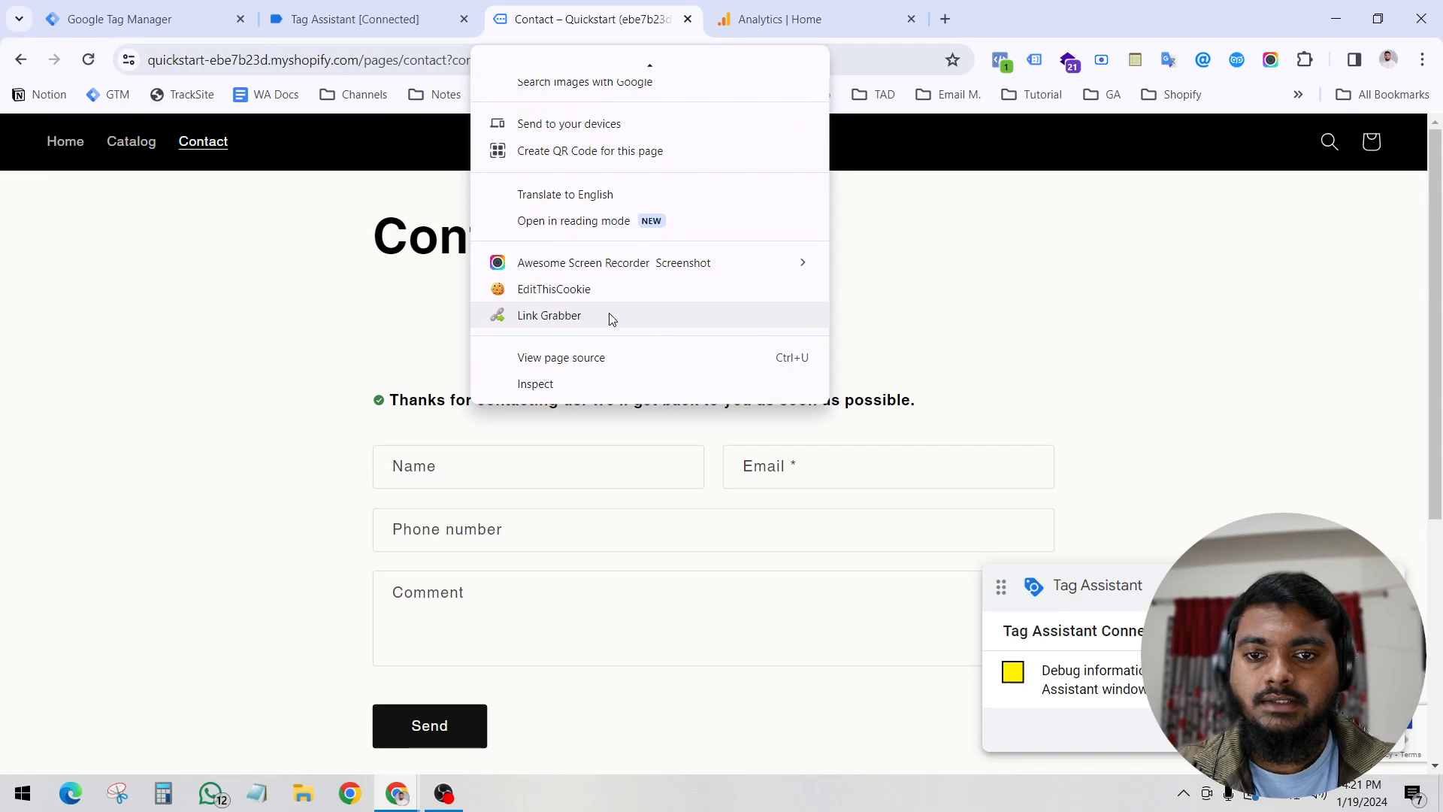
{"action": "left_click", "coordinate": [432, 399]}
{"action": "left_click_drag", "start_coordinate": [385, 408], "coordinate": [919, 383]}
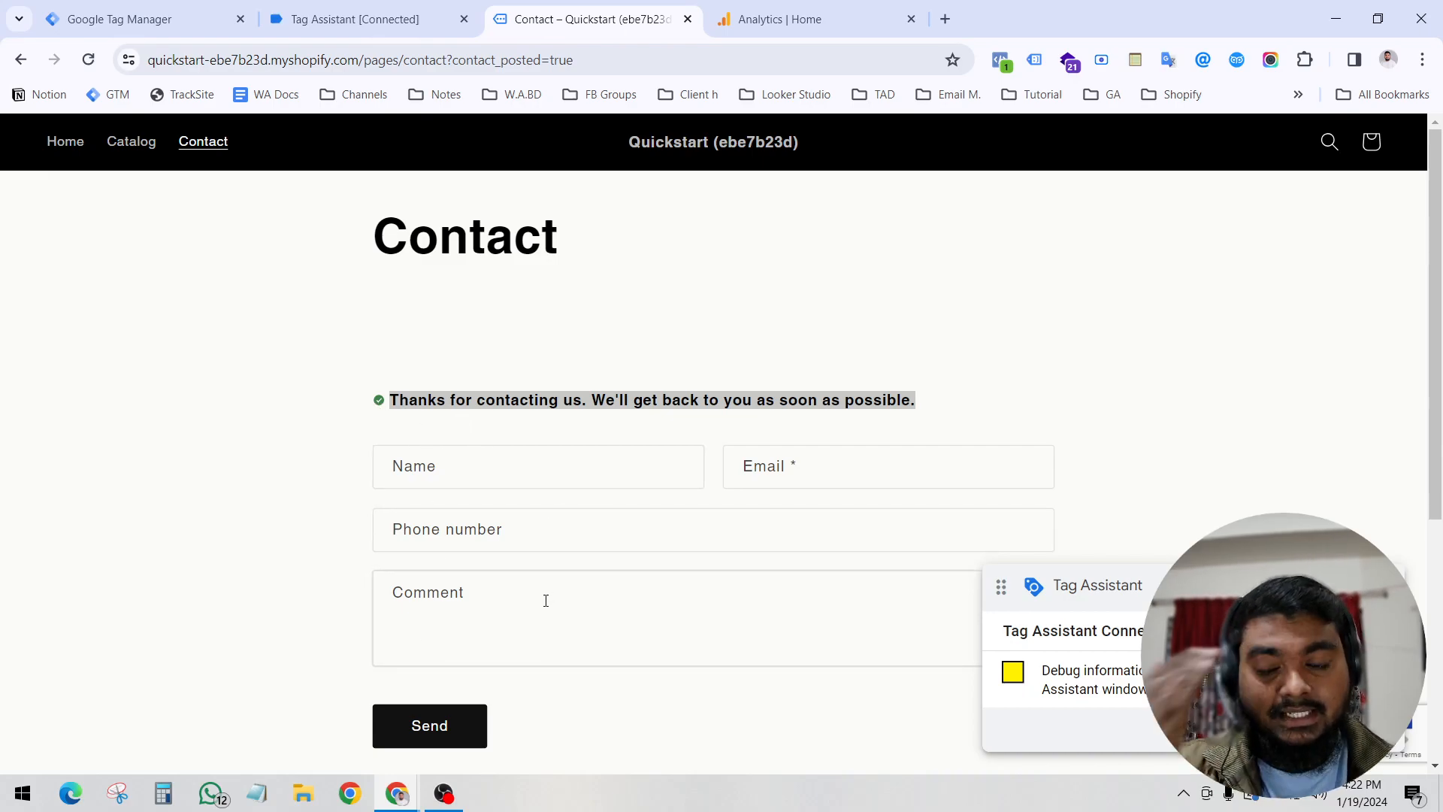
{"action": "scroll", "coordinate": [506, 574], "scroll_direction": "down", "scroll_amount": 3}
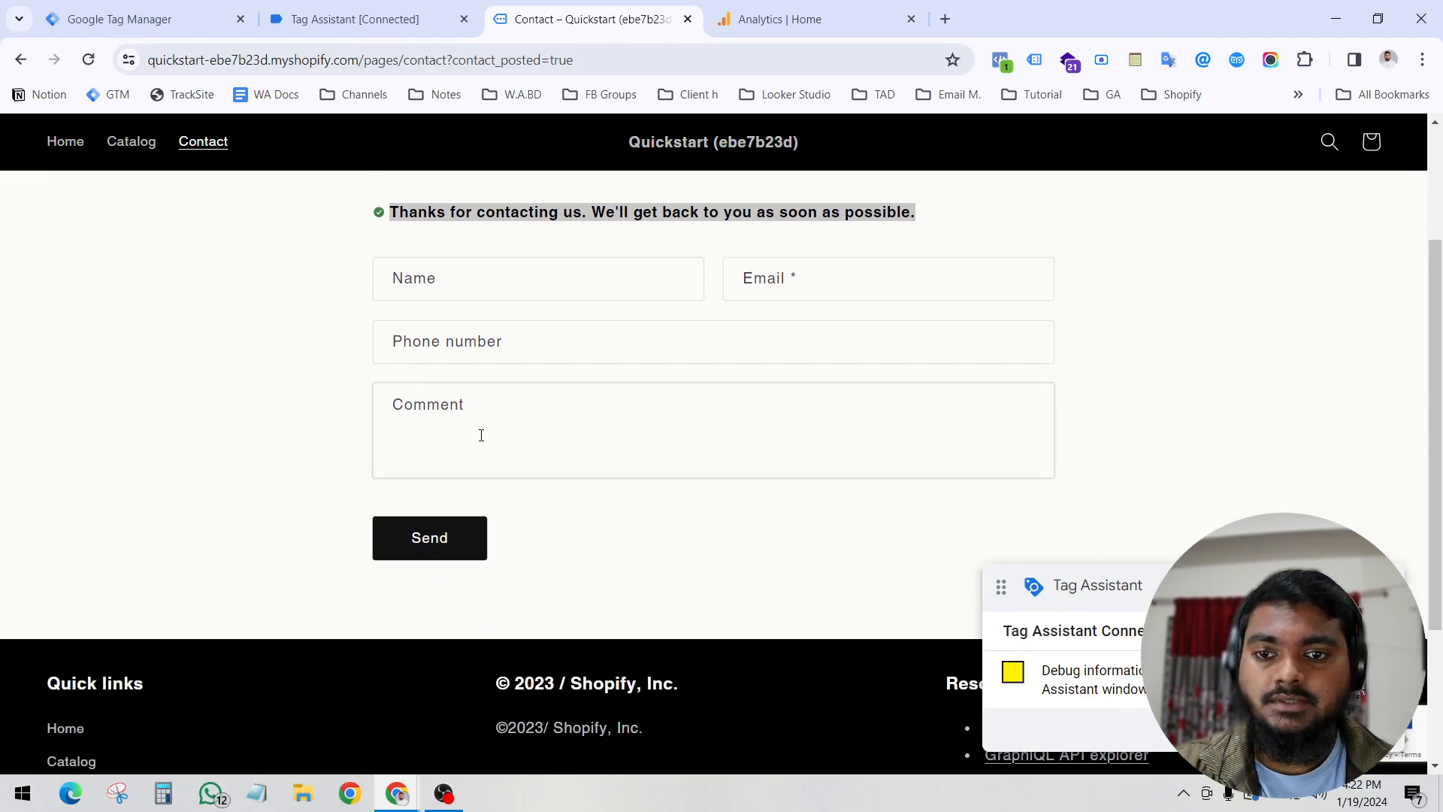
{"action": "scroll", "coordinate": [481, 433], "scroll_direction": "up", "scroll_amount": 1}
{"action": "left_click", "coordinate": [412, 308]}
{"action": "left_click_drag", "start_coordinate": [390, 307], "coordinate": [928, 285]}
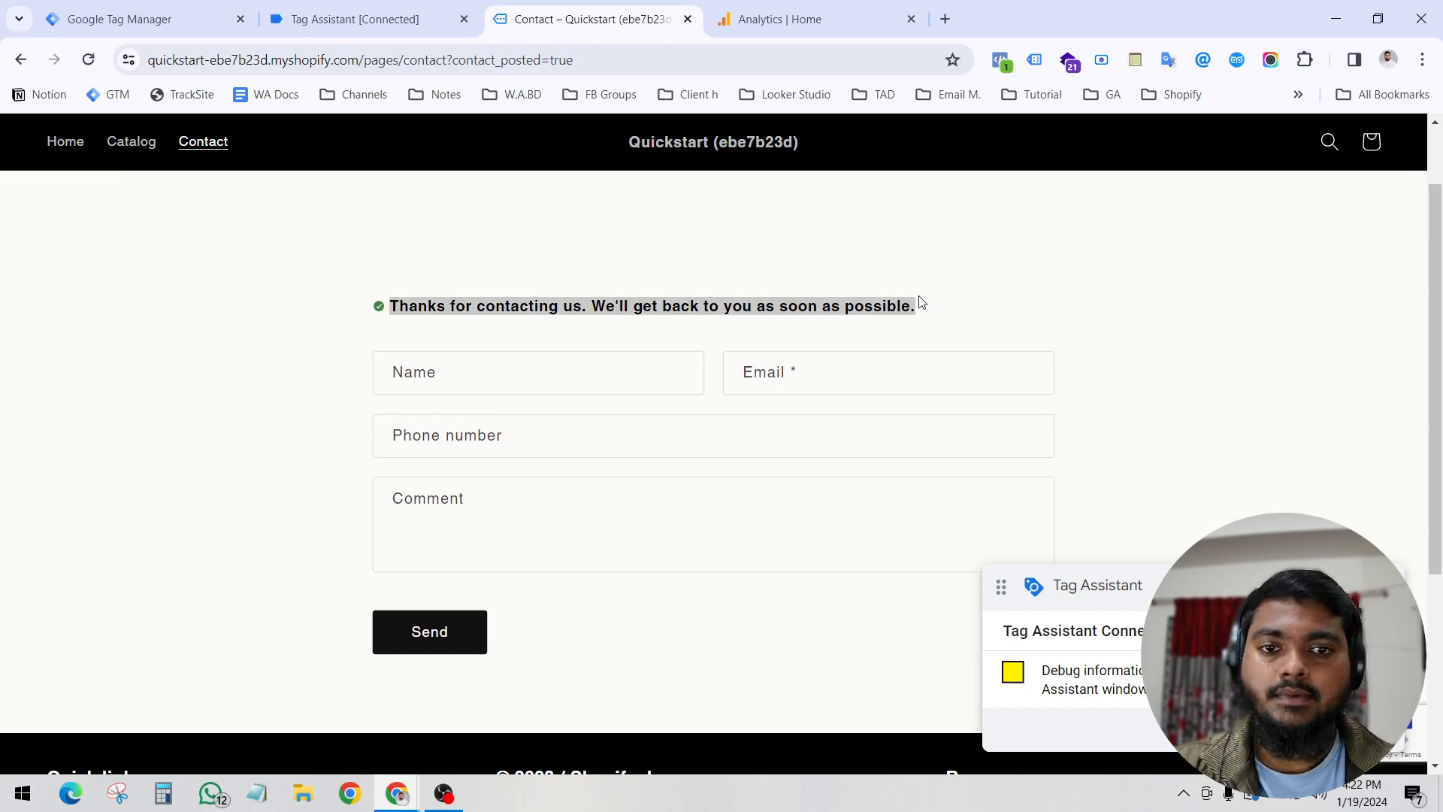
{"action": "scroll", "coordinate": [915, 304], "scroll_direction": "up", "scroll_amount": 1}
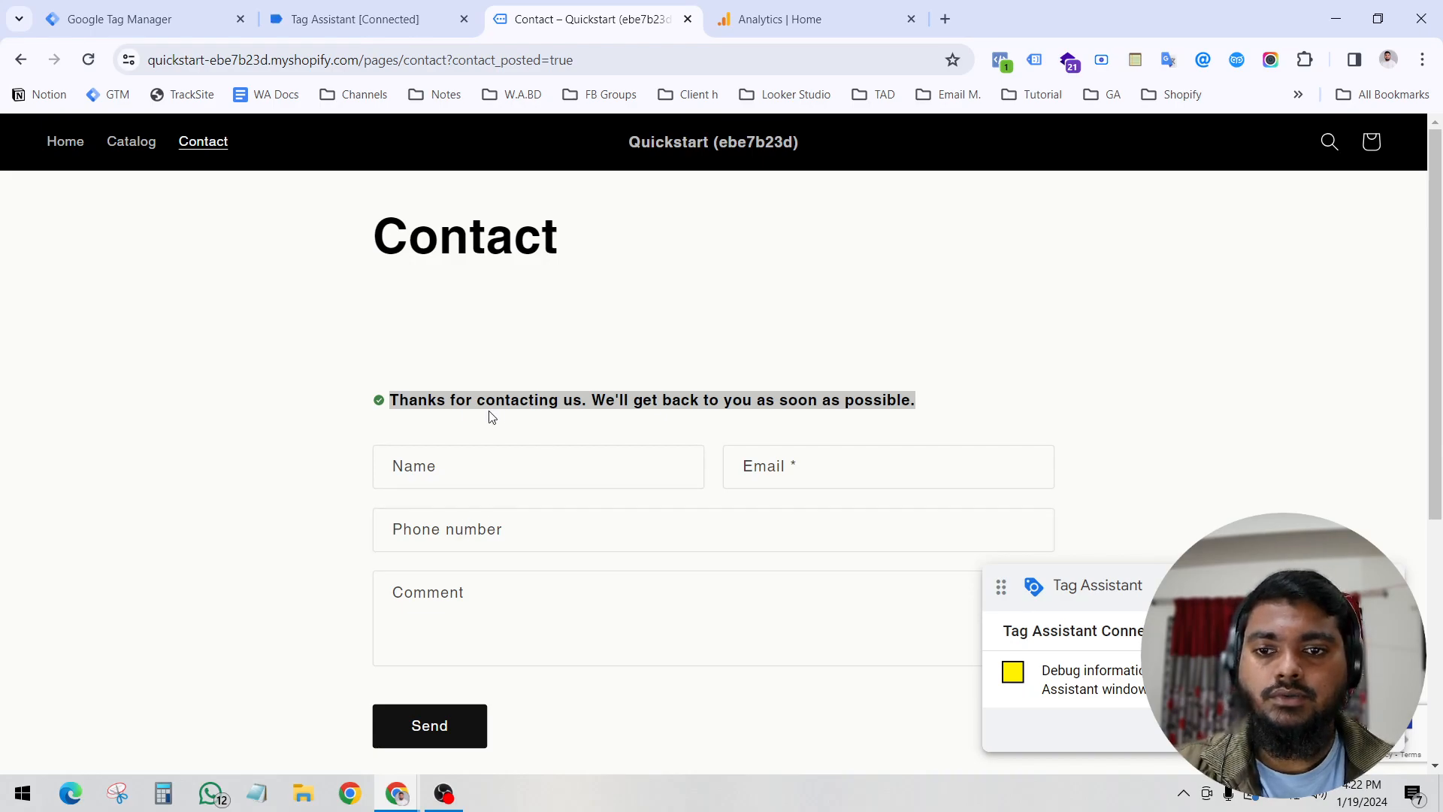
Inspect the "Thanks for contacting us" success message to locate its element in the page's HTML.
{"action": "left_click", "coordinate": [426, 394]}
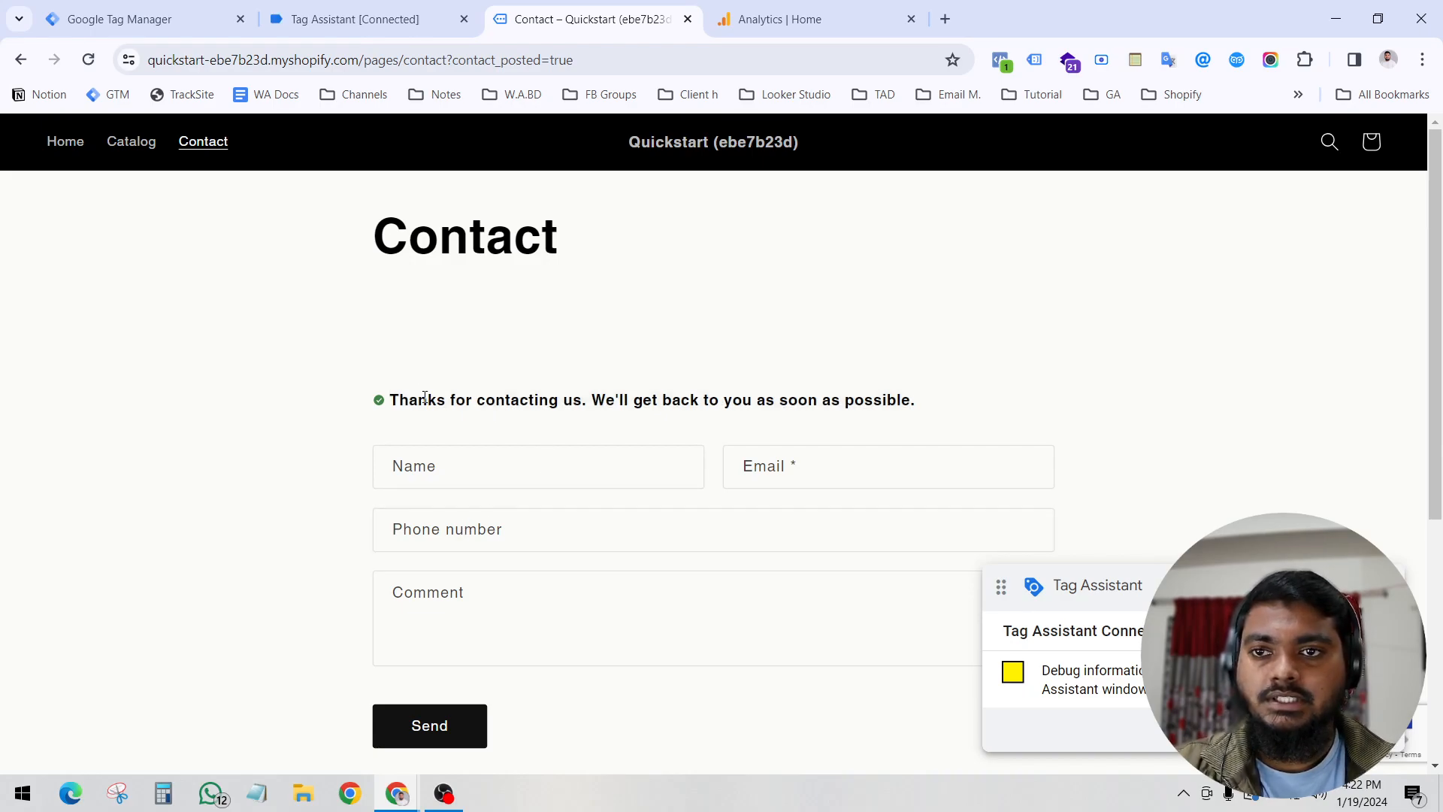
{"action": "right_click", "coordinate": [425, 404]}
{"action": "scroll", "coordinate": [493, 339], "scroll_direction": "down", "scroll_amount": 5}
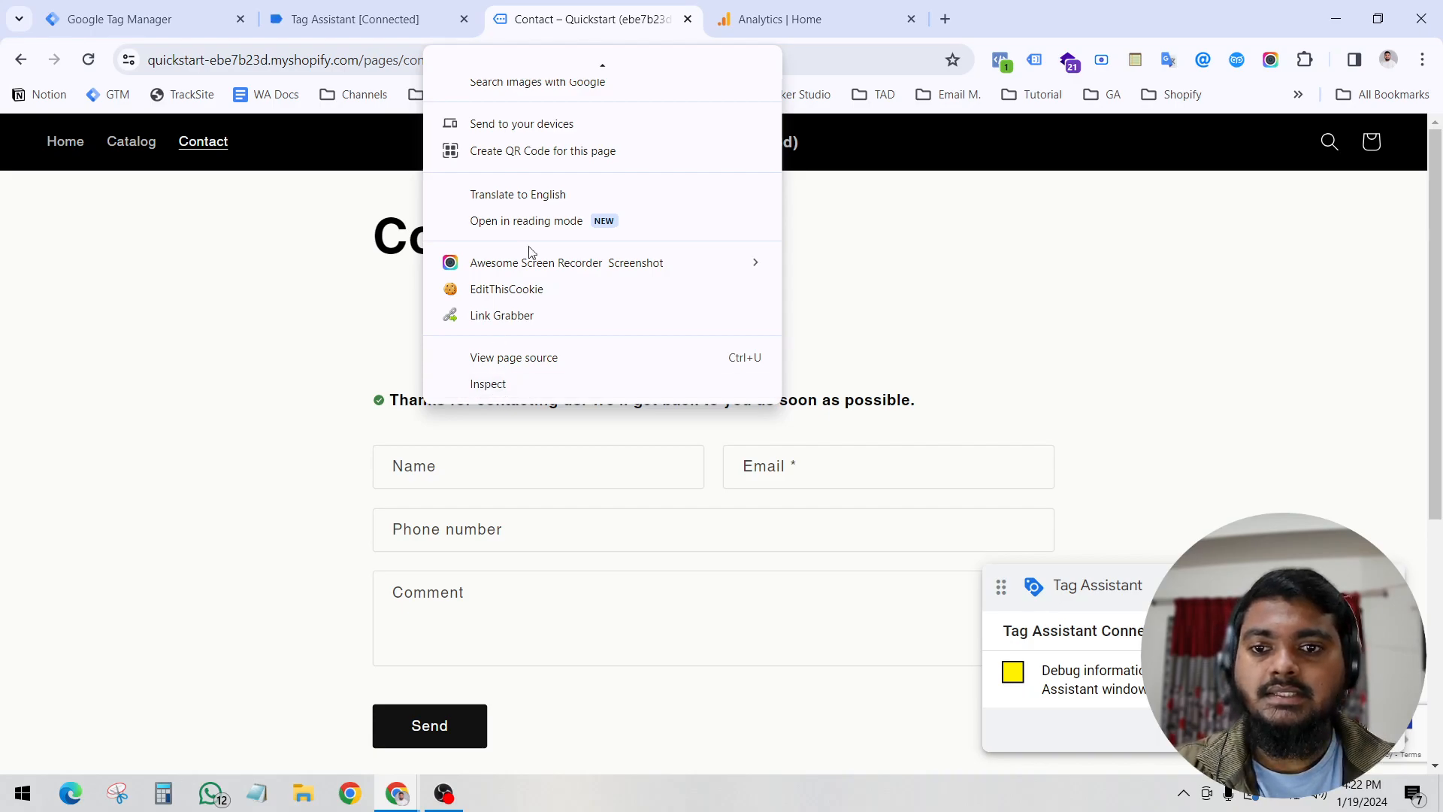
{"action": "scroll", "coordinate": [588, 79], "scroll_direction": "up", "scroll_amount": 1}
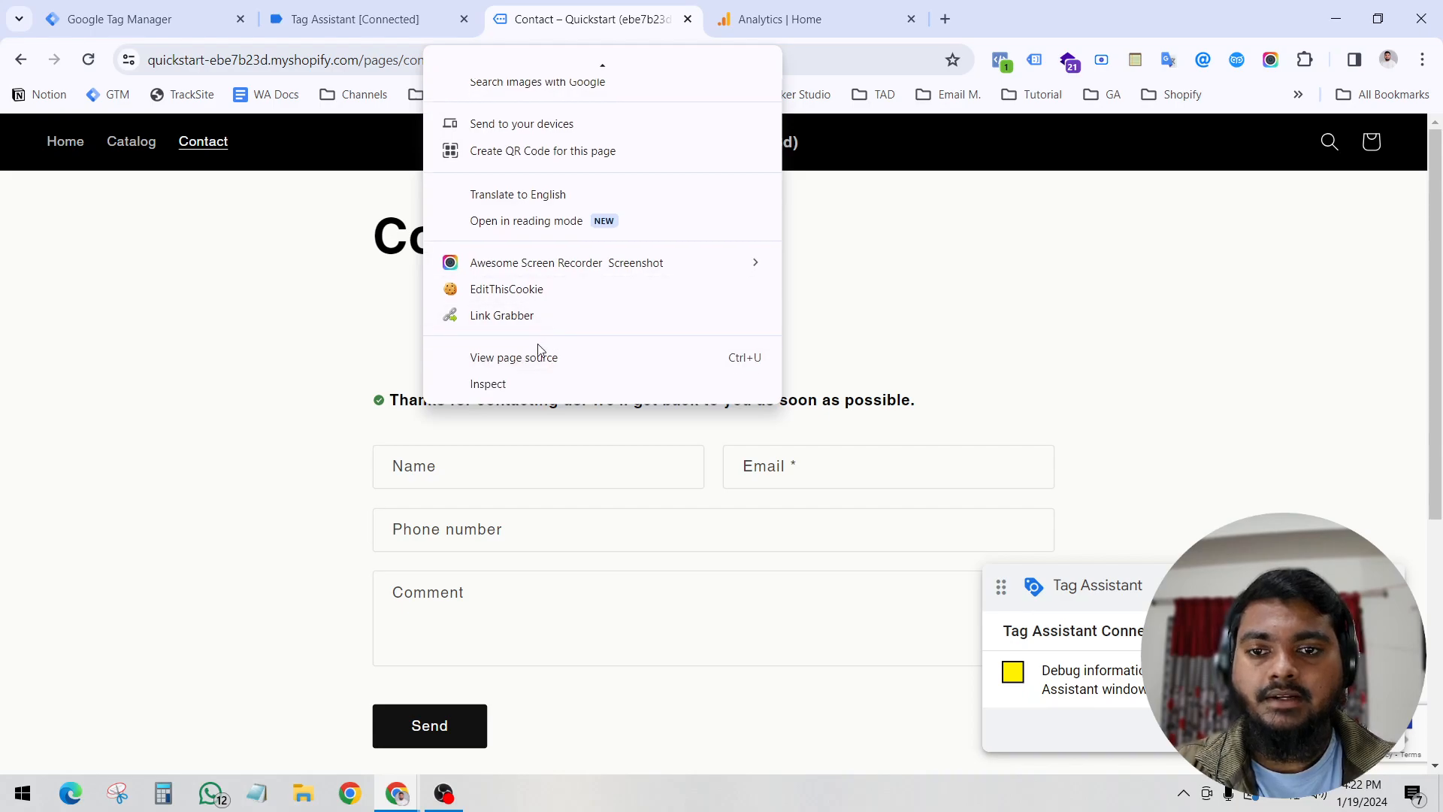
{"action": "left_click", "coordinate": [496, 390]}
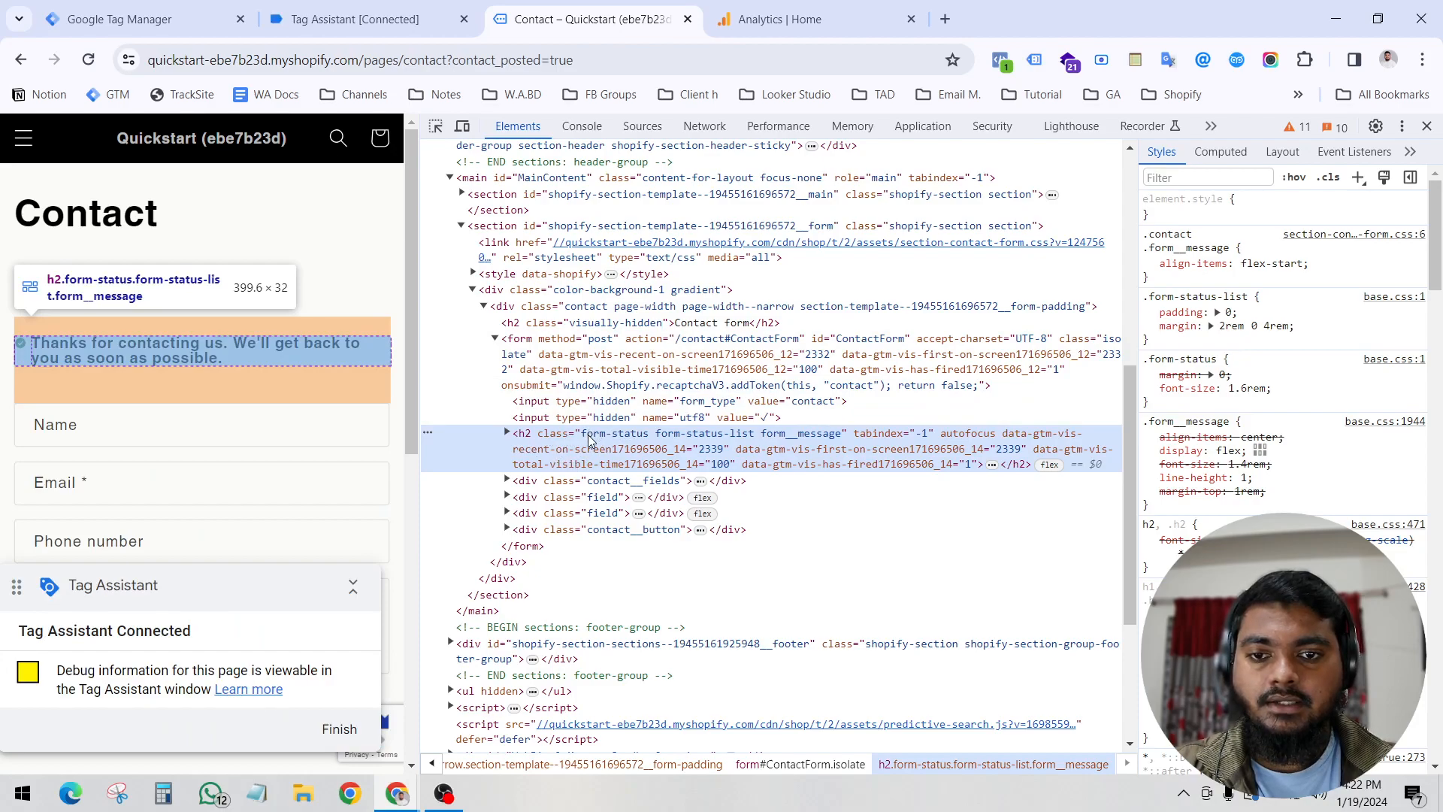
Copy the CSS selector of the success message's h2 element from the page's HTML.
{"action": "right_click", "coordinate": [581, 442]}
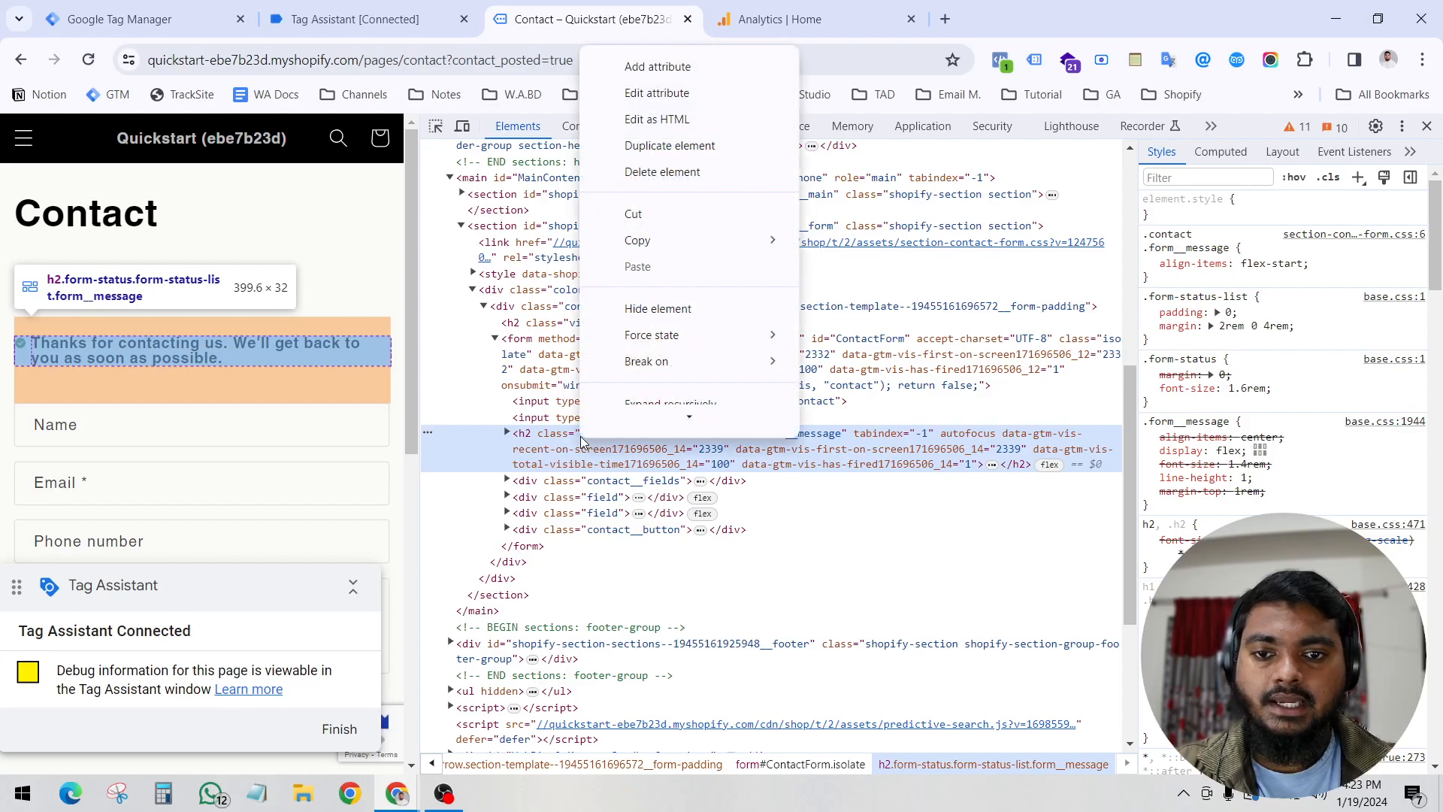
{"action": "scroll", "coordinate": [667, 359], "scroll_direction": "down", "scroll_amount": 3}
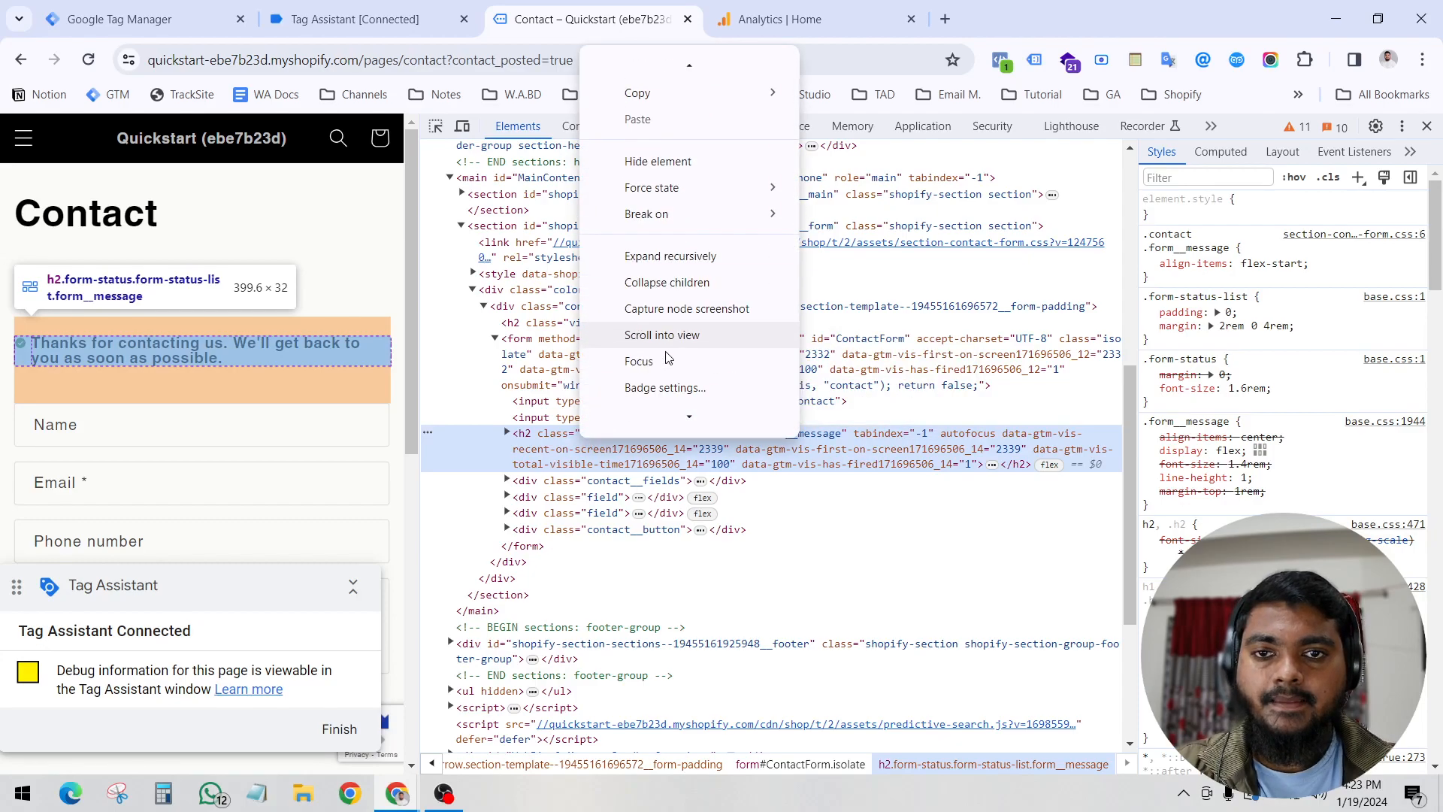
{"action": "scroll", "coordinate": [666, 301], "scroll_direction": "up", "scroll_amount": 1}
{"action": "mouse_move", "coordinate": [677, 120]}
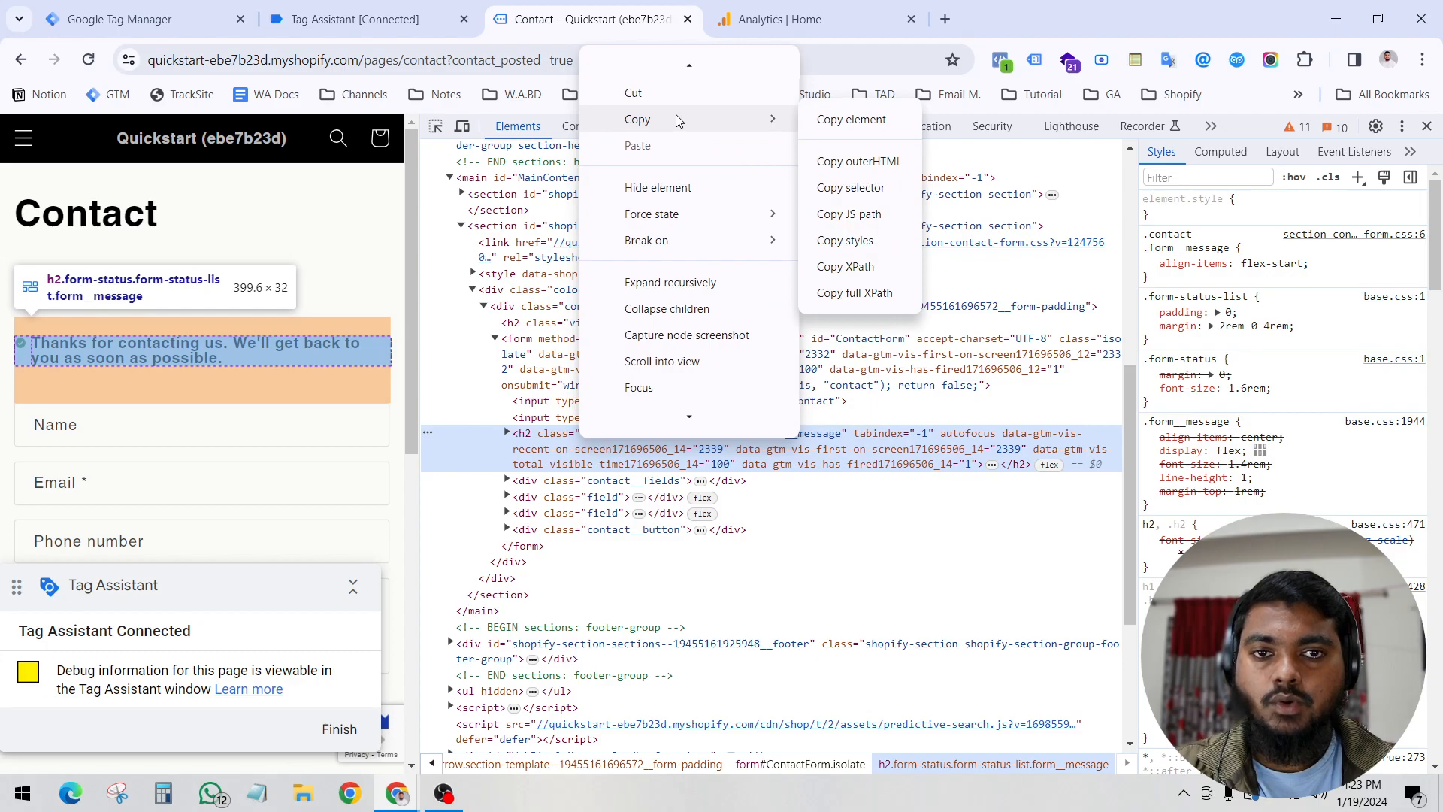
{"action": "left_click", "coordinate": [834, 189]}
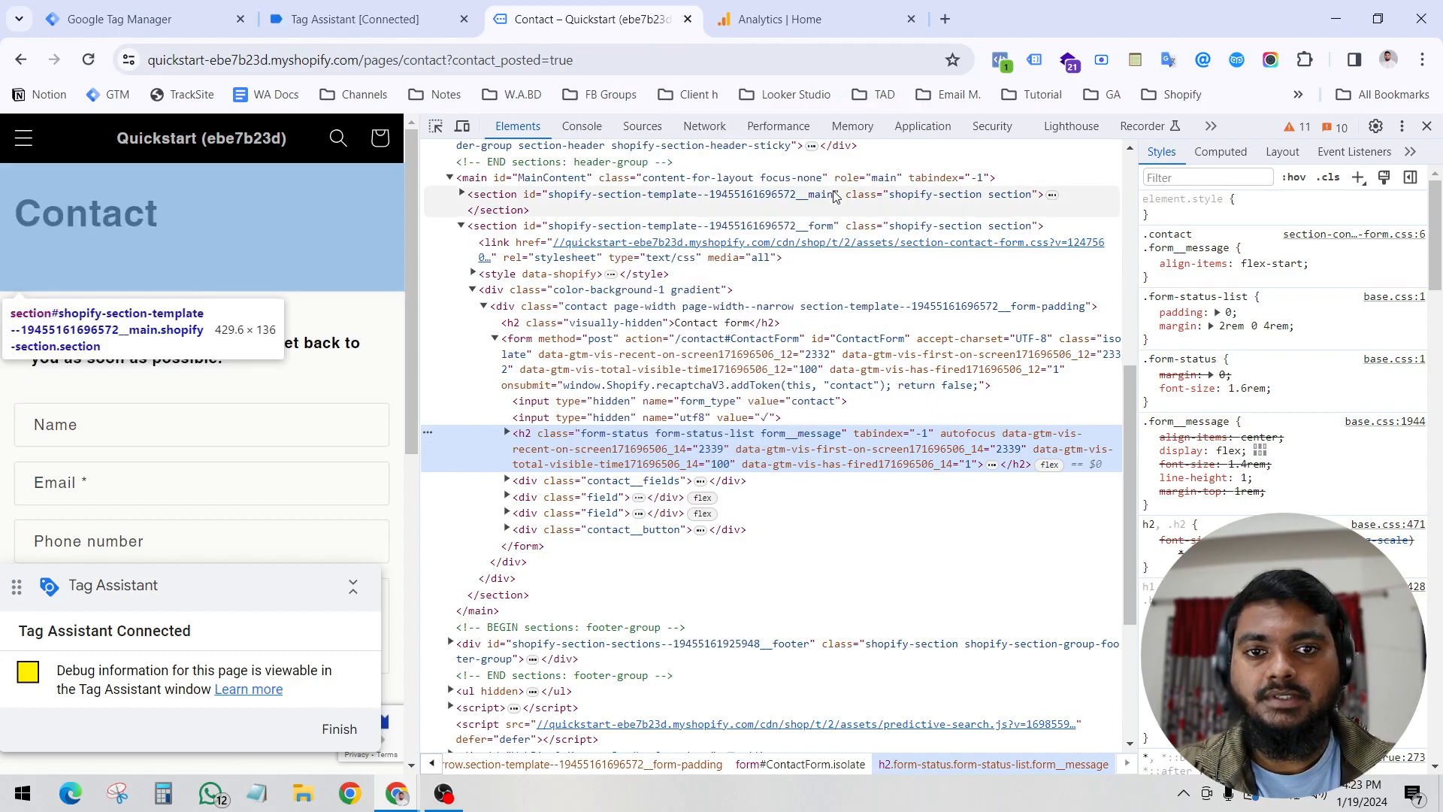
Check the Element Visibility events recorded for the Contact page in Tag Assistant.
{"action": "left_click", "coordinate": [348, 19]}
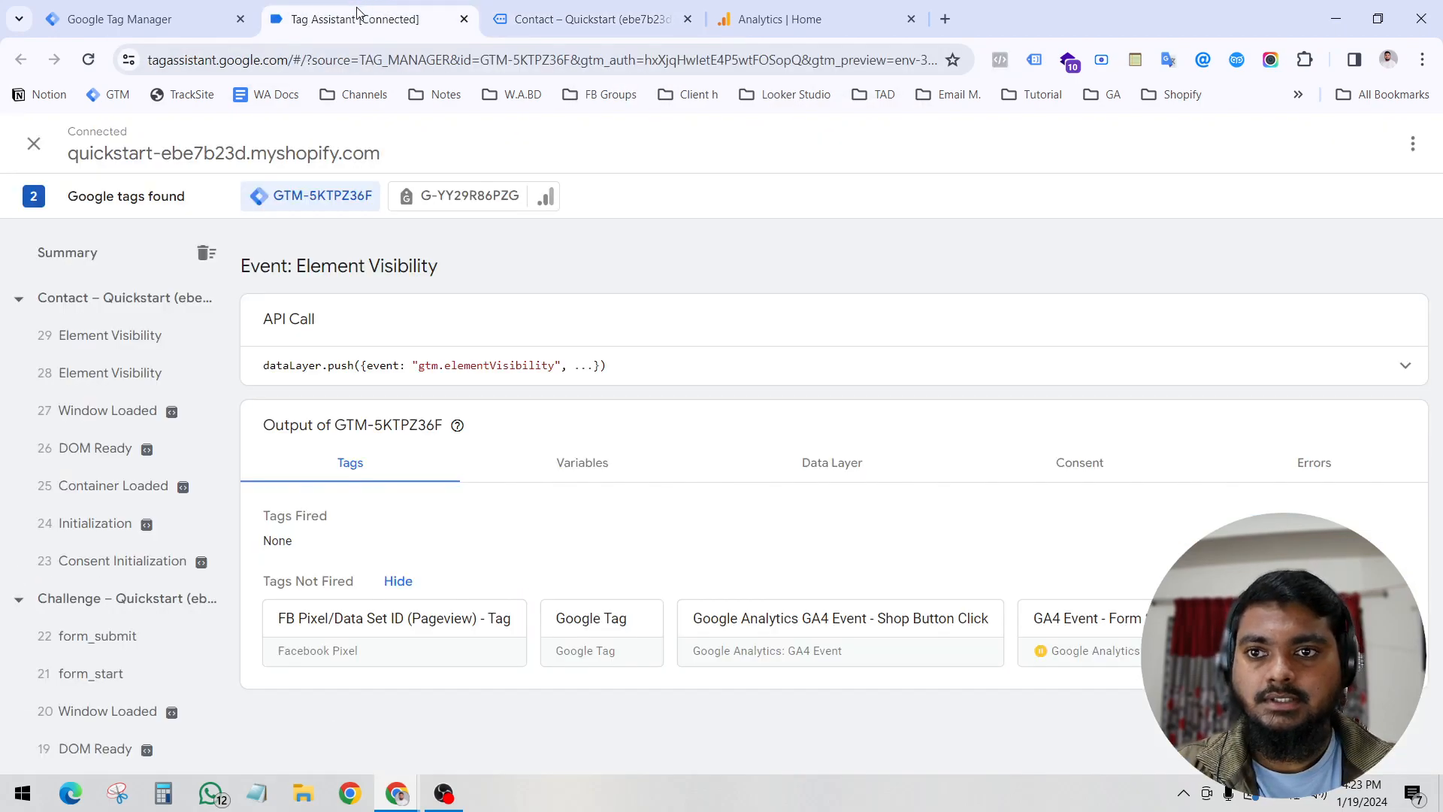
{"action": "left_click", "coordinate": [141, 369]}
{"action": "left_click", "coordinate": [140, 344]}
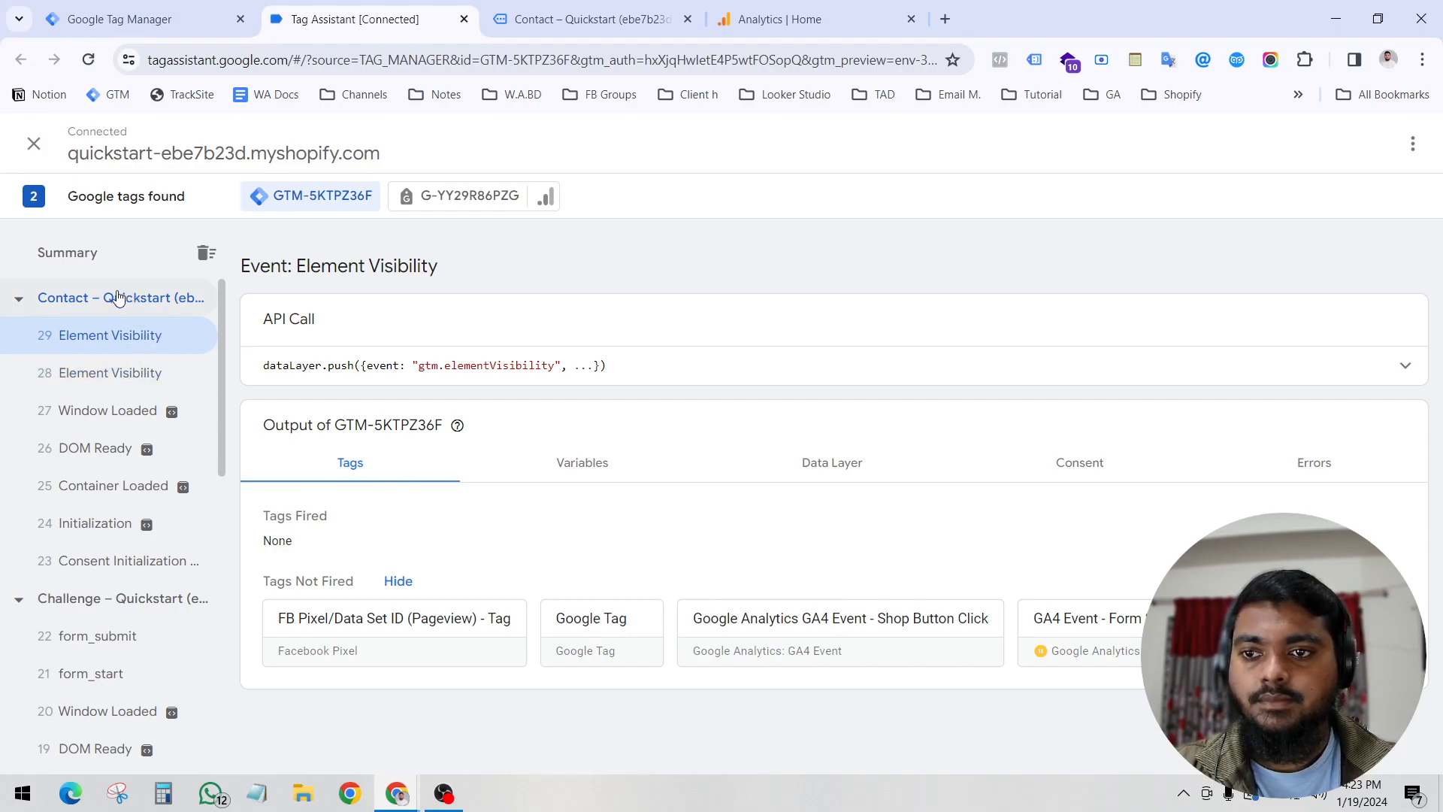
Create a new trigger of the Element Visibility type in the Google Tag Manager workspace.
{"action": "left_click", "coordinate": [170, 13]}
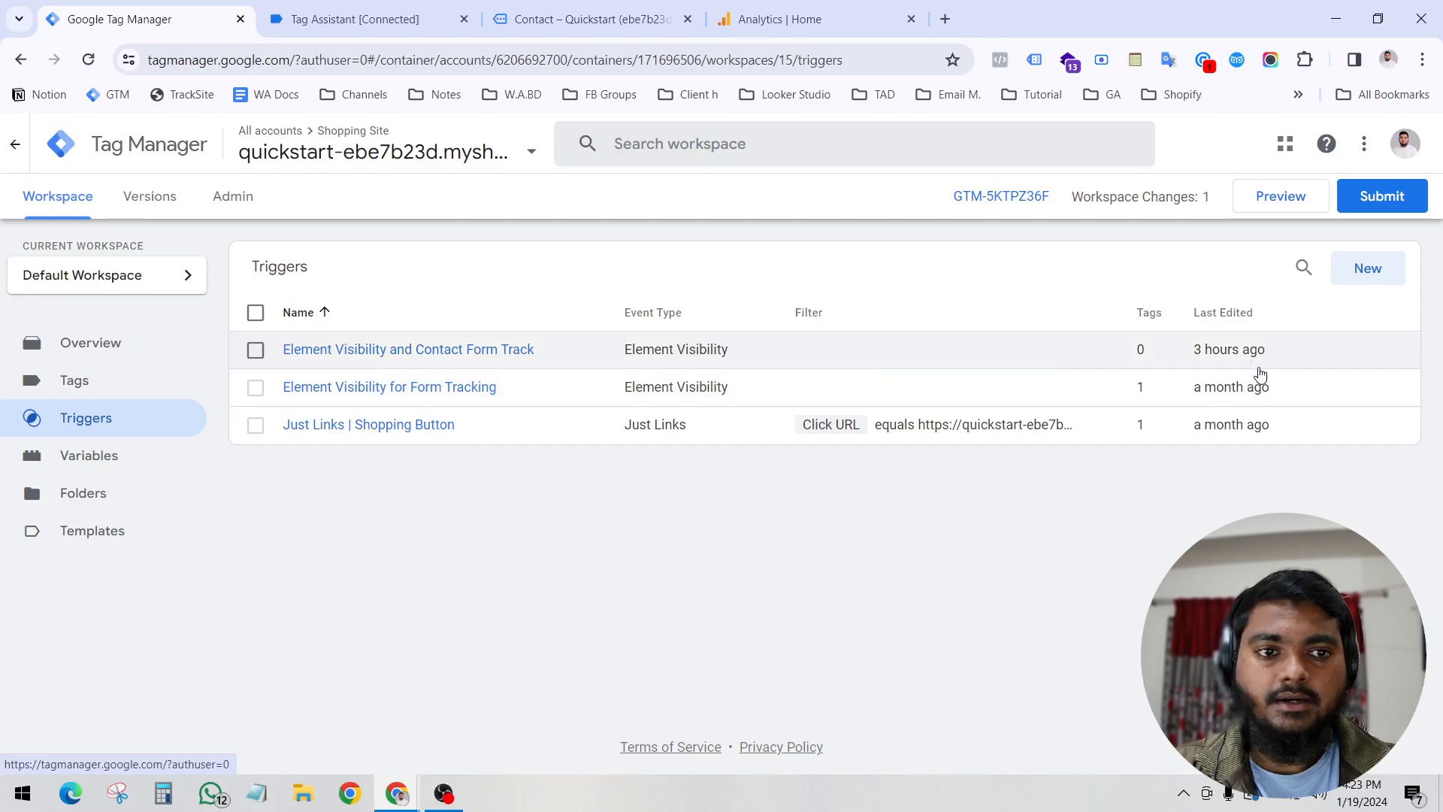
{"action": "left_click", "coordinate": [1346, 278]}
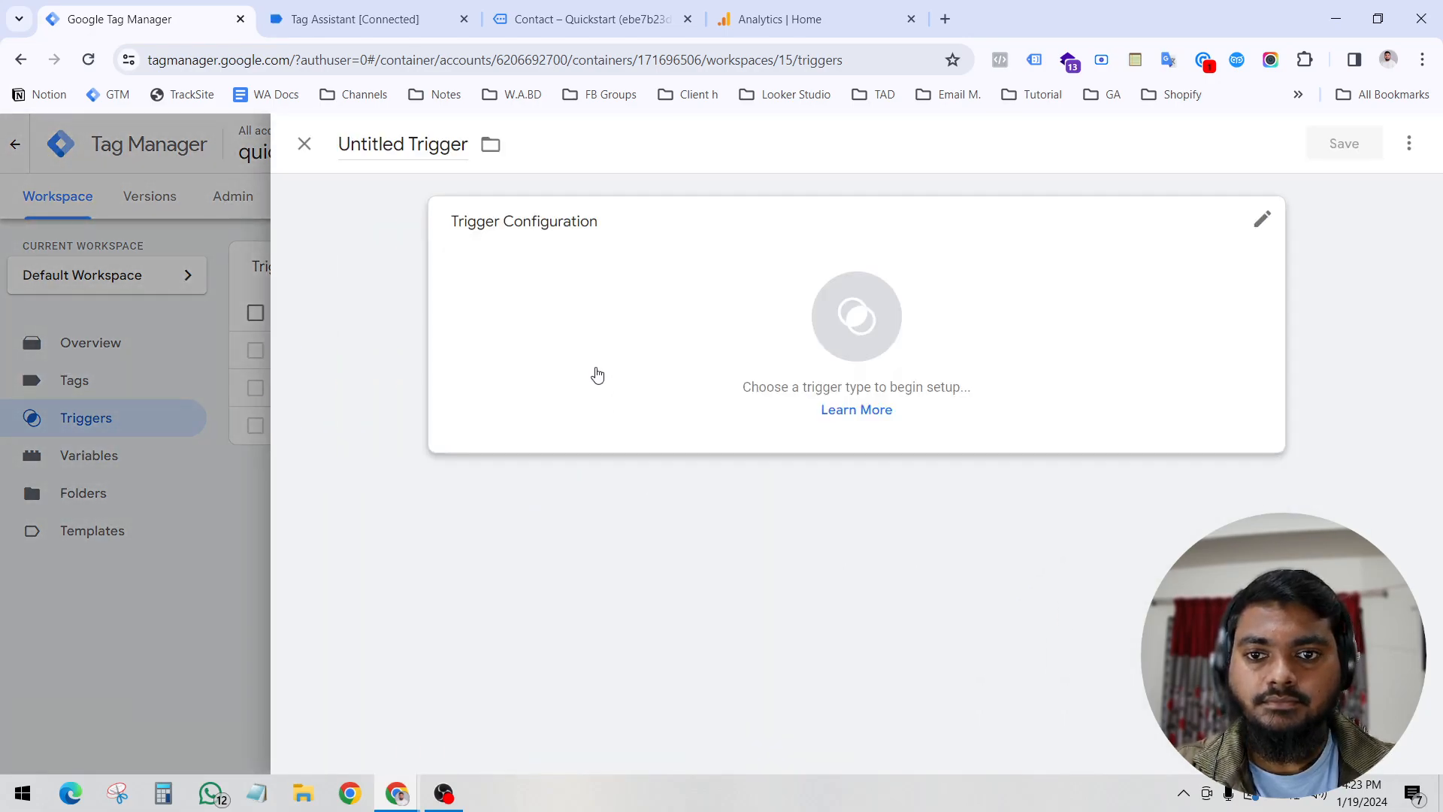
{"action": "left_click", "coordinate": [661, 432]}
{"action": "scroll", "coordinate": [1118, 590], "scroll_direction": "down", "scroll_amount": 2}
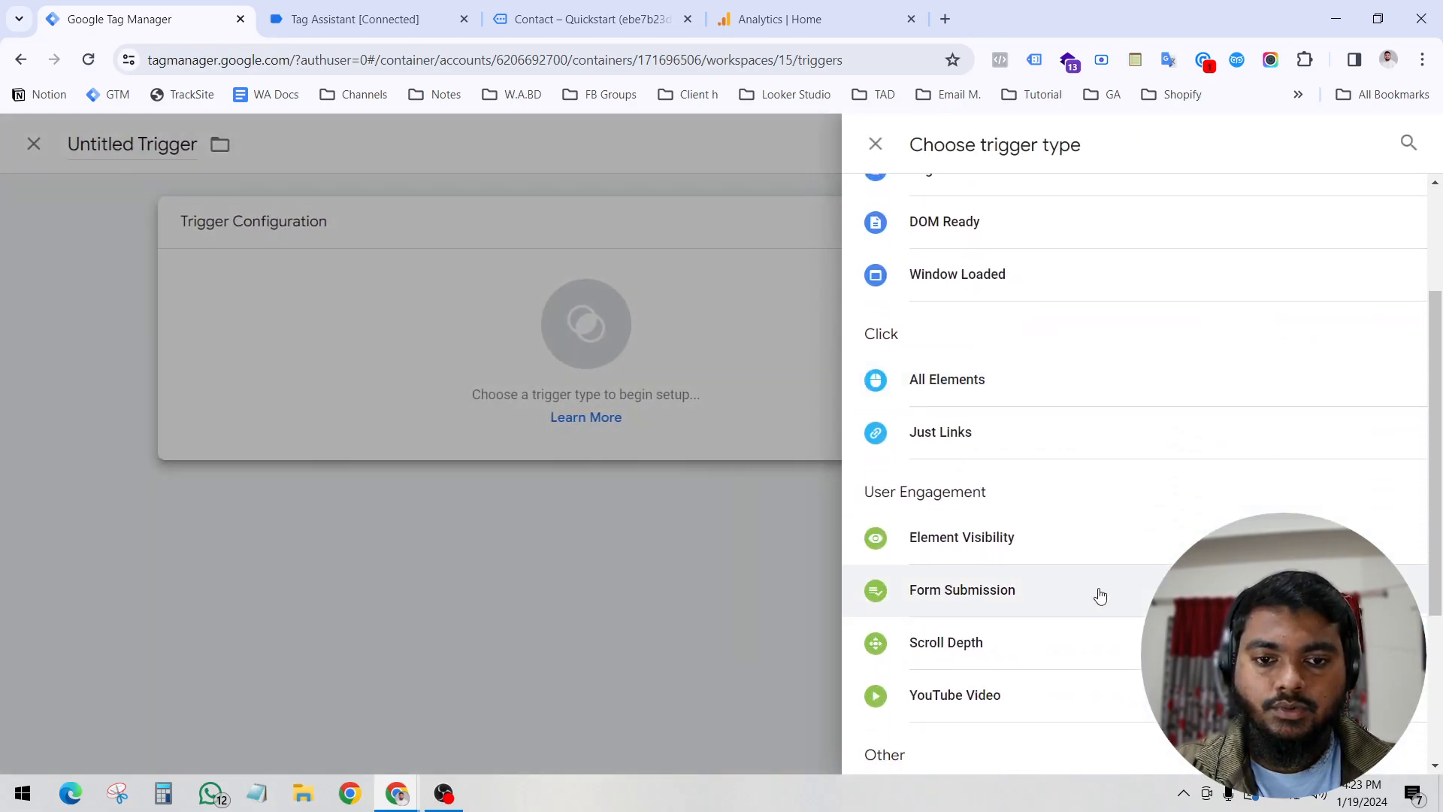
{"action": "left_click", "coordinate": [963, 550]}
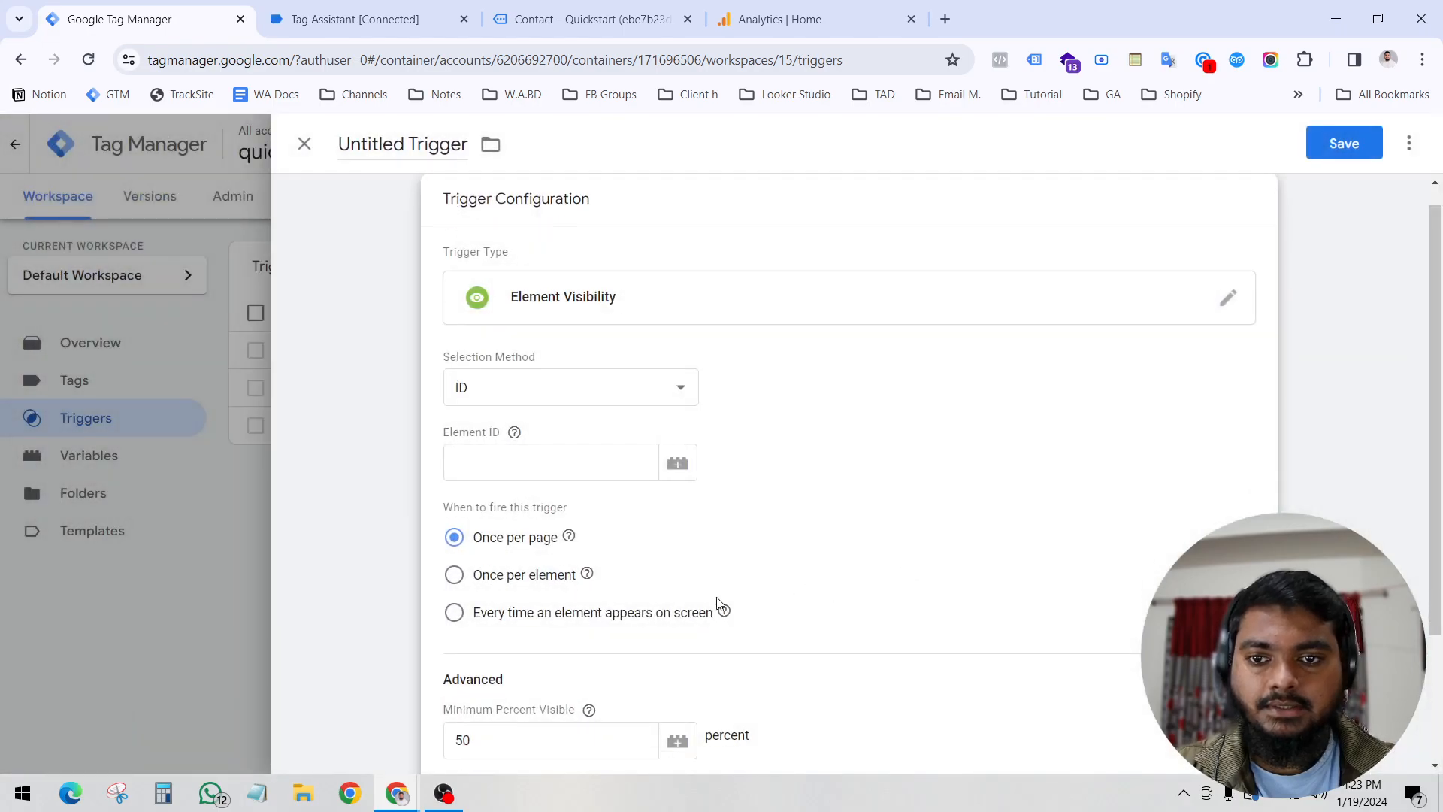
{"action": "left_click", "coordinate": [585, 19]}
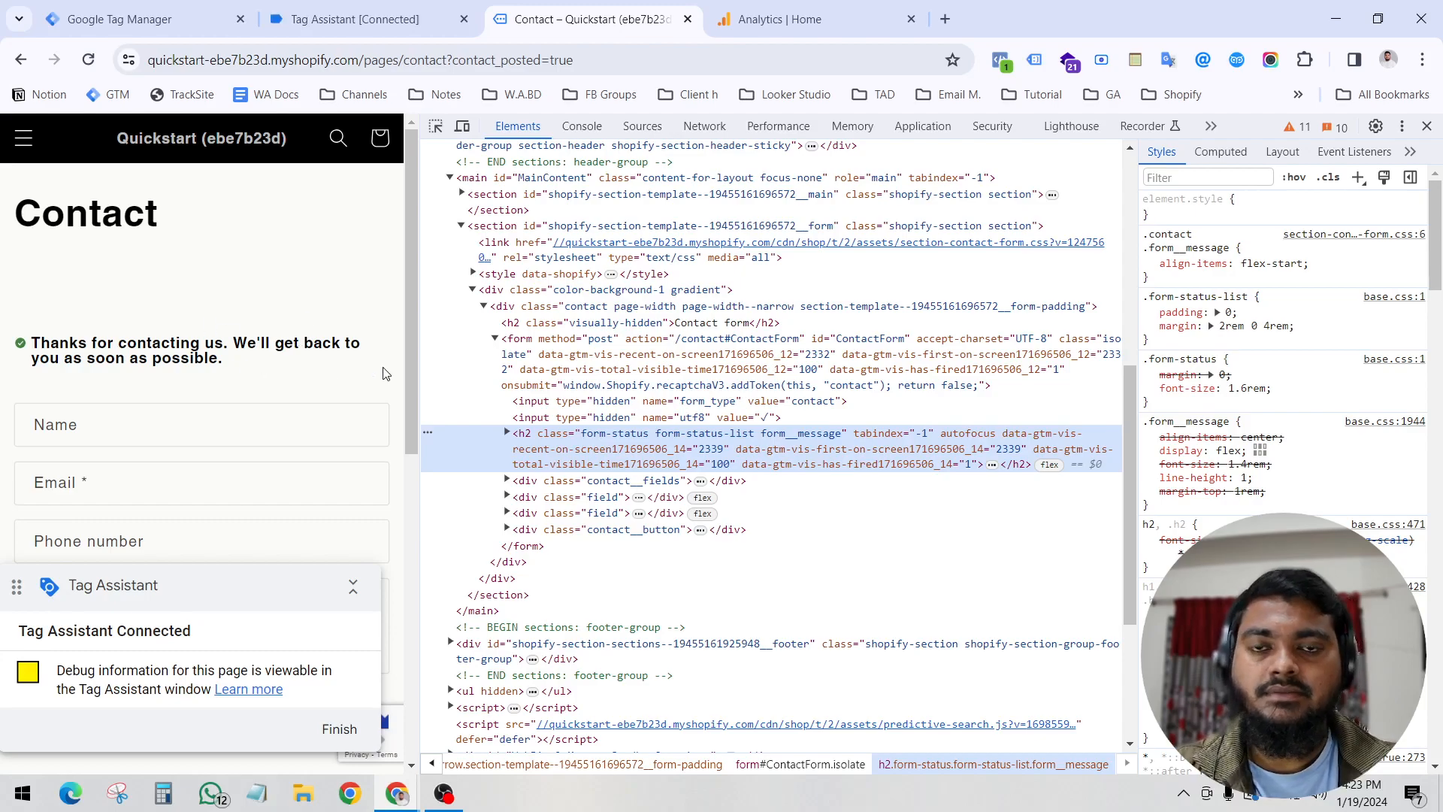
{"action": "left_click", "coordinate": [338, 19]}
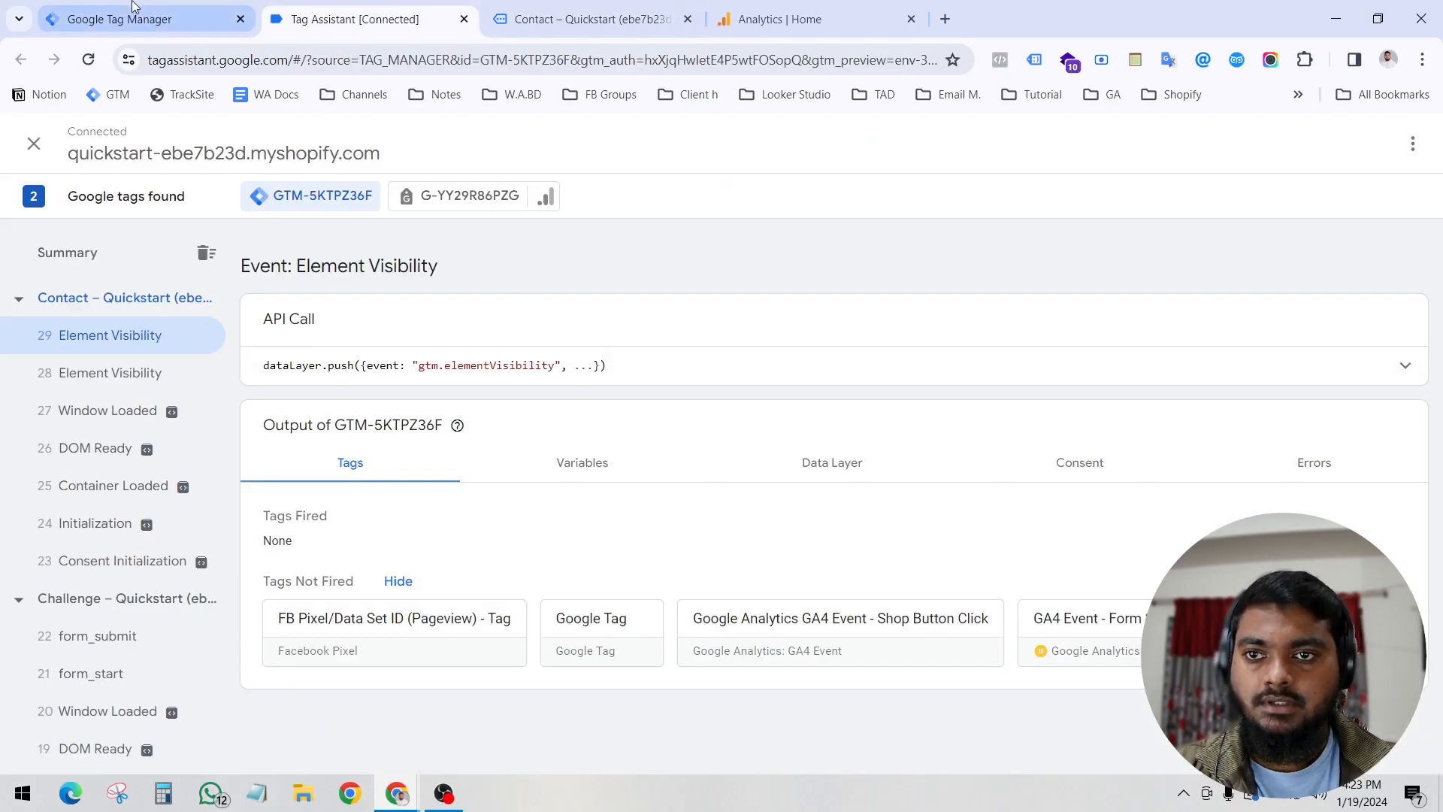
{"action": "left_click", "coordinate": [120, 19]}
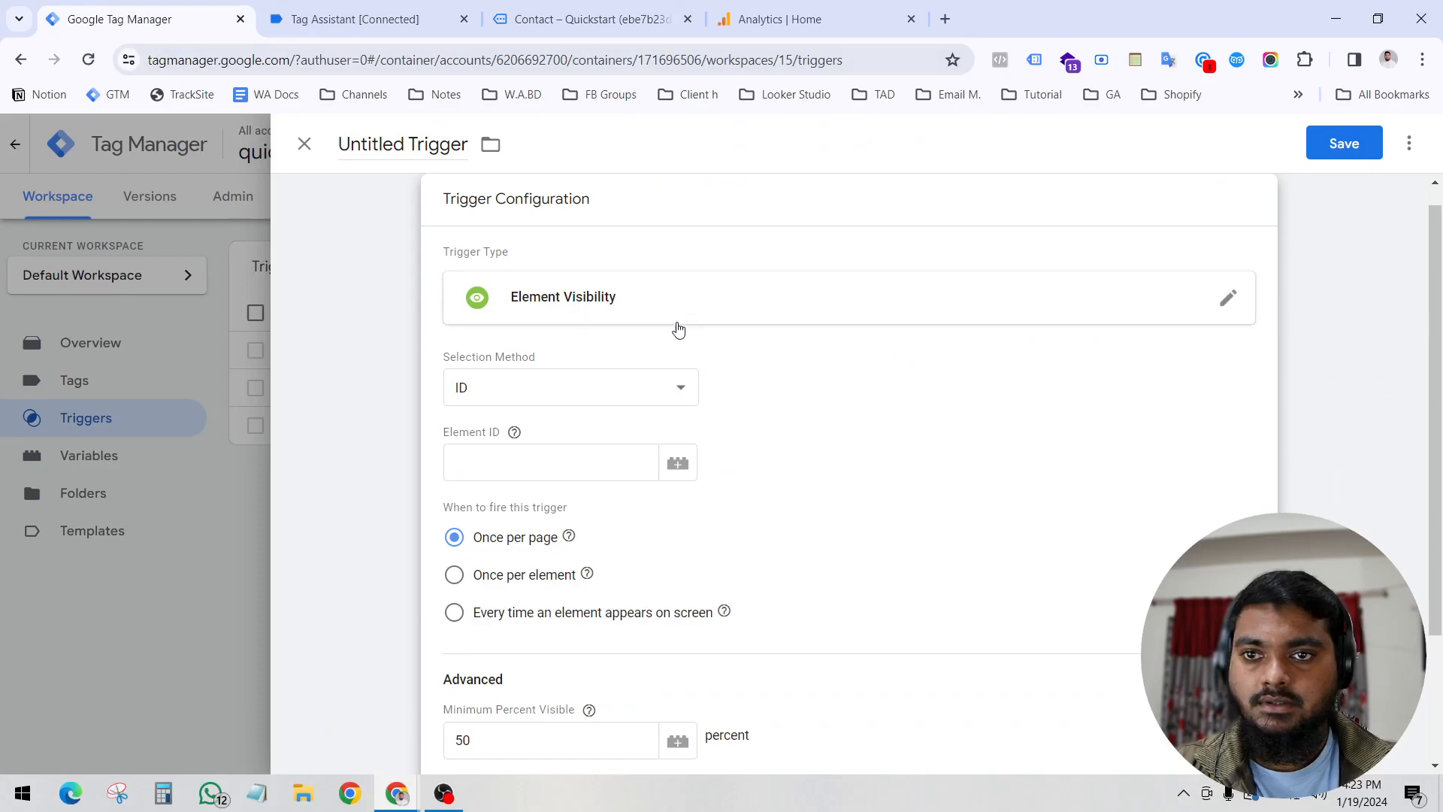
Set the trigger's selection method to CSS Selector and paste "#ContactForm > h2" as the element selector.
{"action": "left_click", "coordinate": [465, 388]}
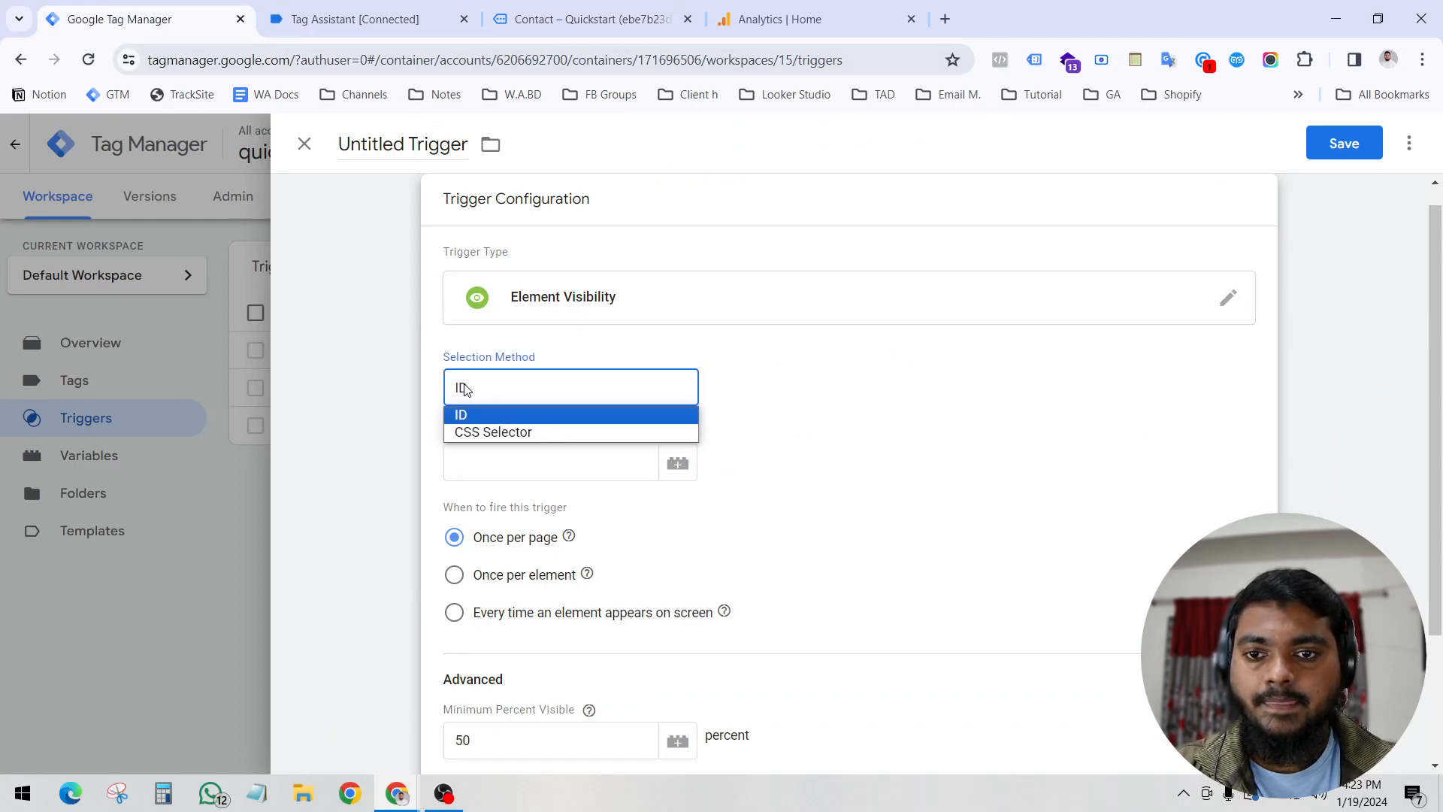
{"action": "left_click", "coordinate": [475, 435]}
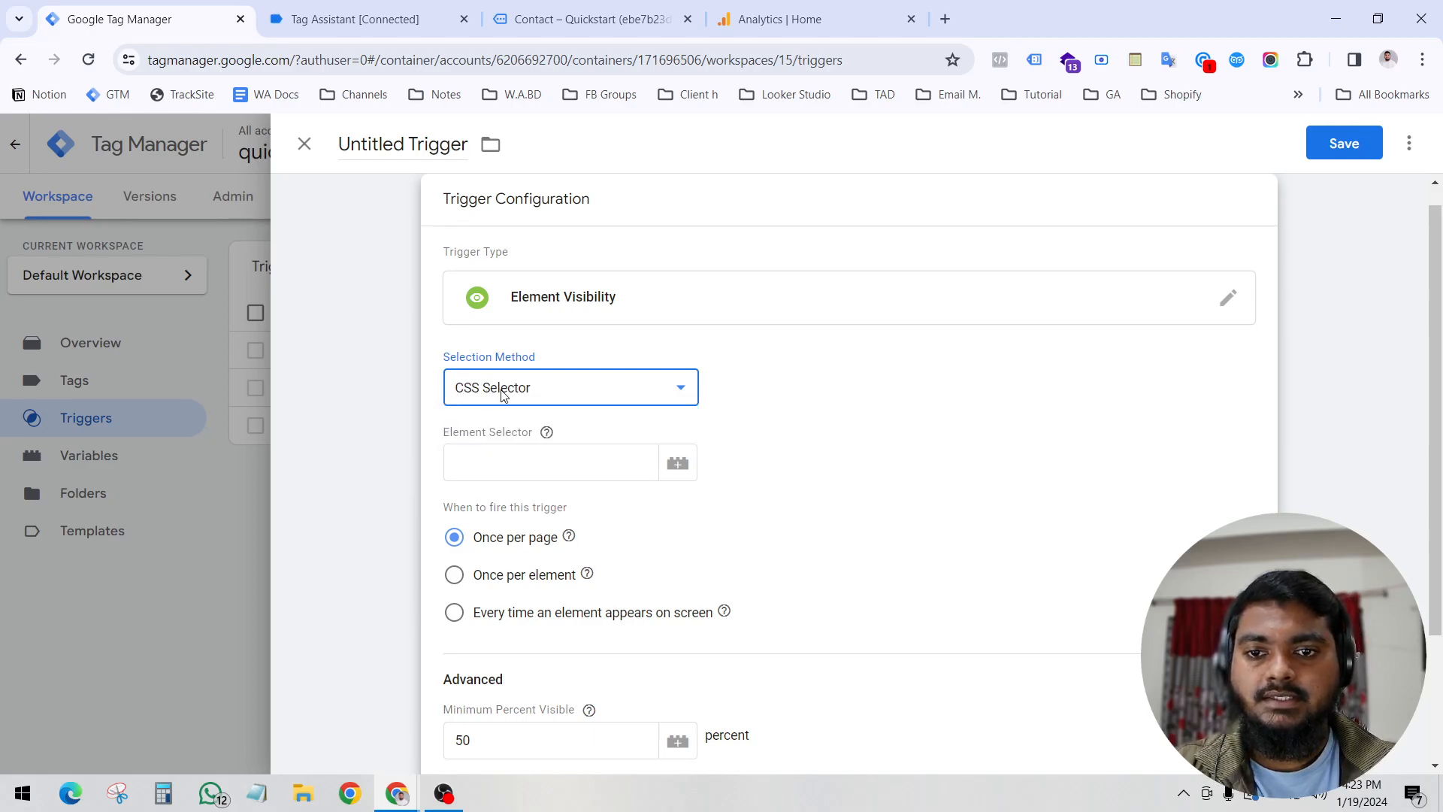
{"action": "left_click", "coordinate": [505, 462]}
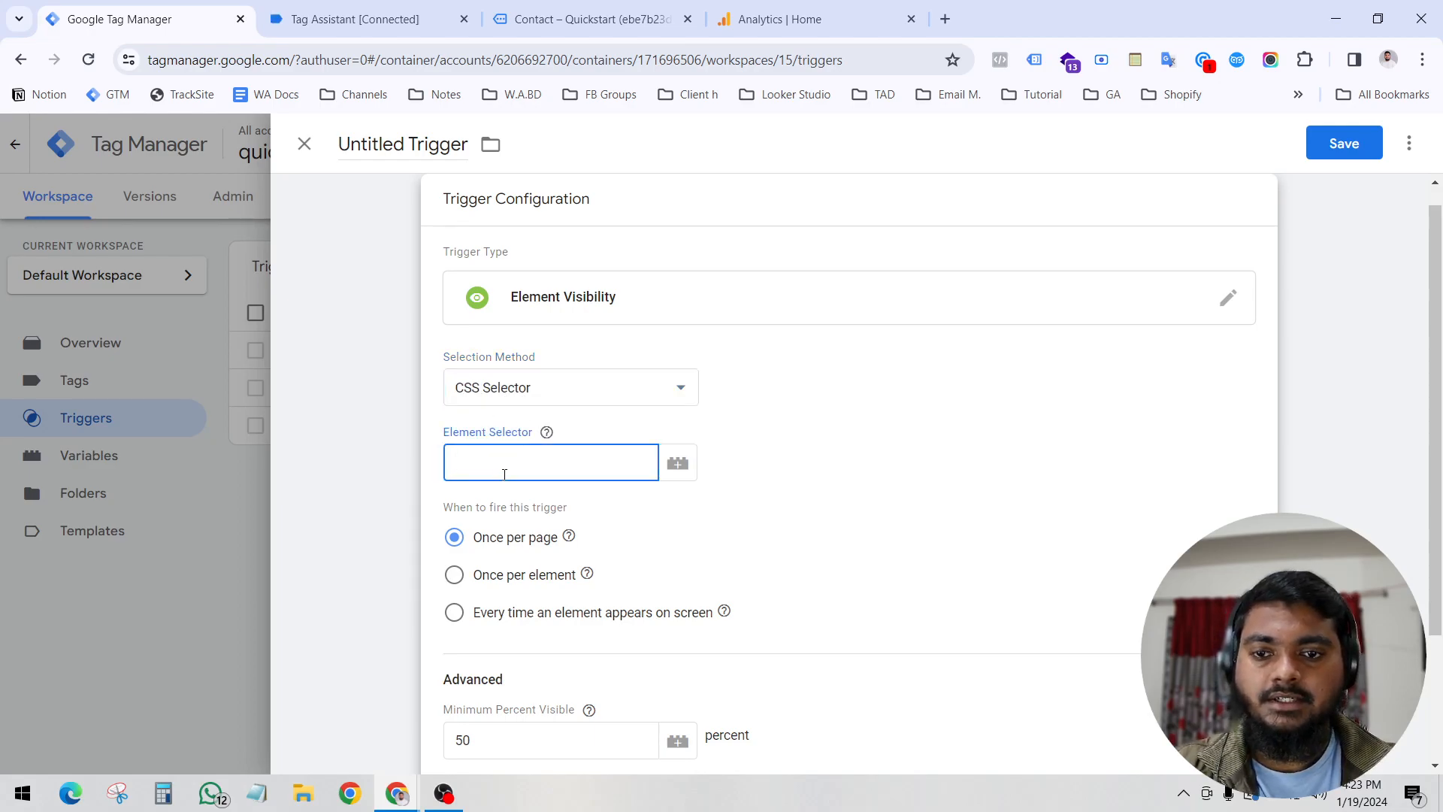
{"action": "right_click", "coordinate": [489, 458]}
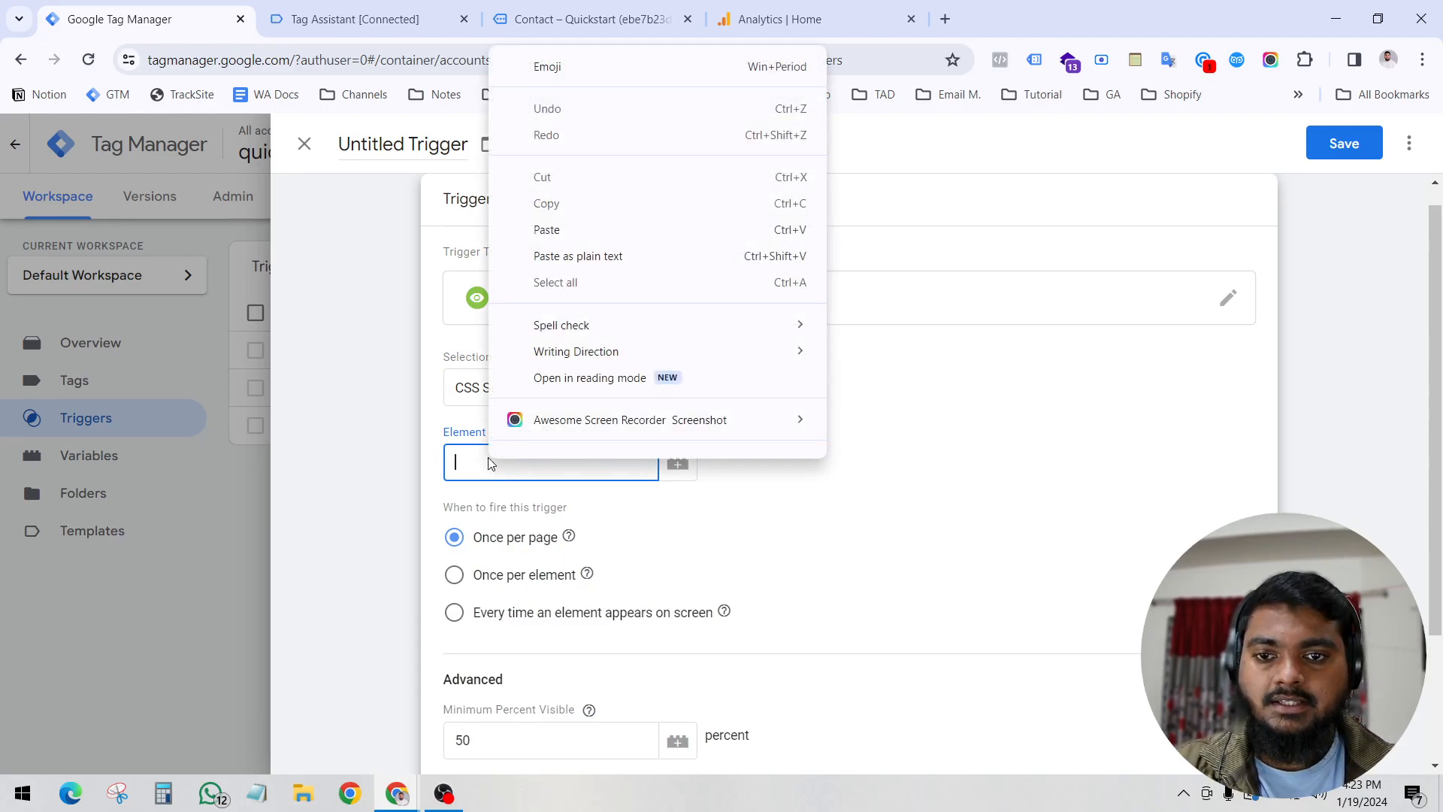
{"action": "left_click", "coordinate": [531, 233]}
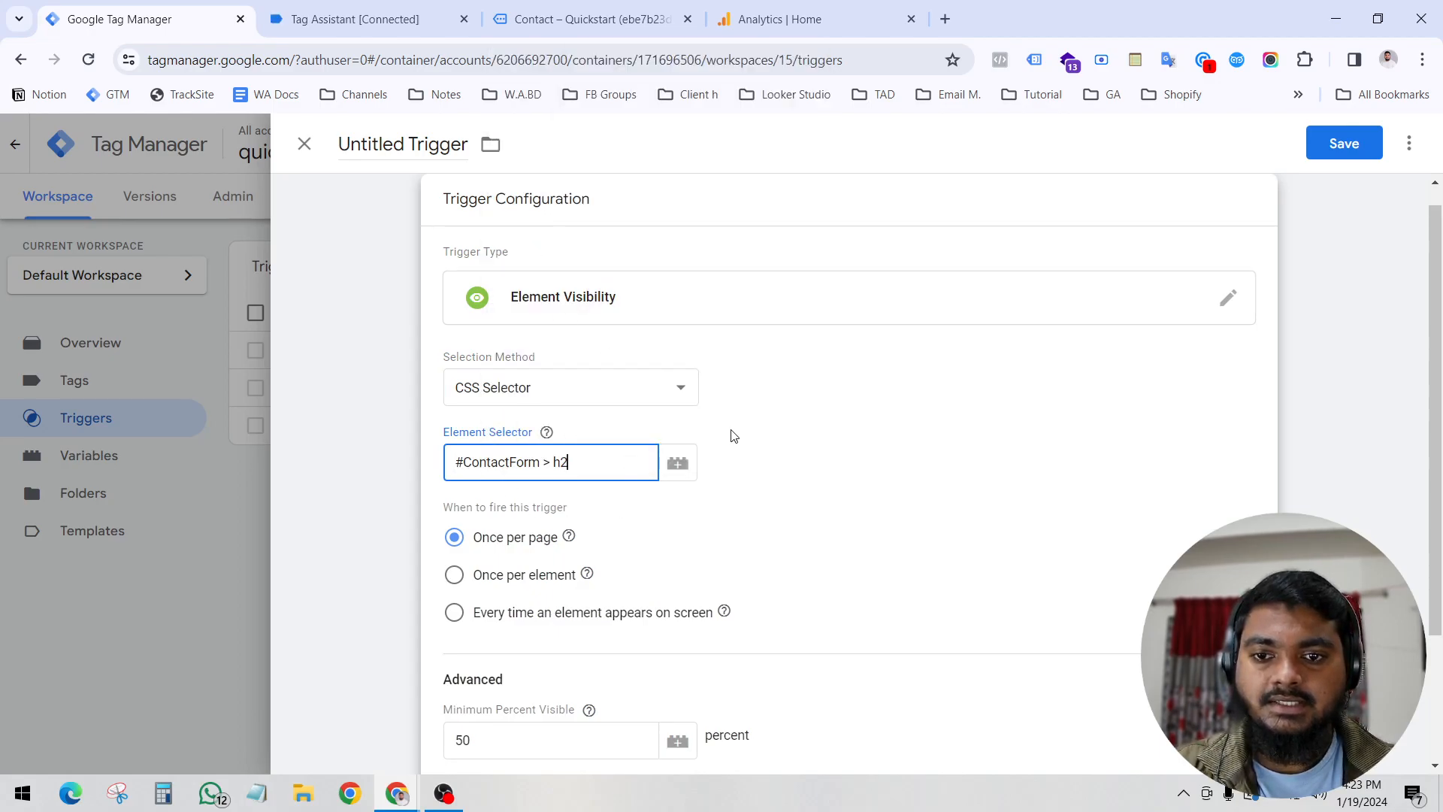
{"action": "left_click", "coordinate": [660, 506]}
Set the trigger's minimum percent visible to 20 percent.
{"action": "scroll", "coordinate": [662, 505], "scroll_direction": "down", "scroll_amount": 2}
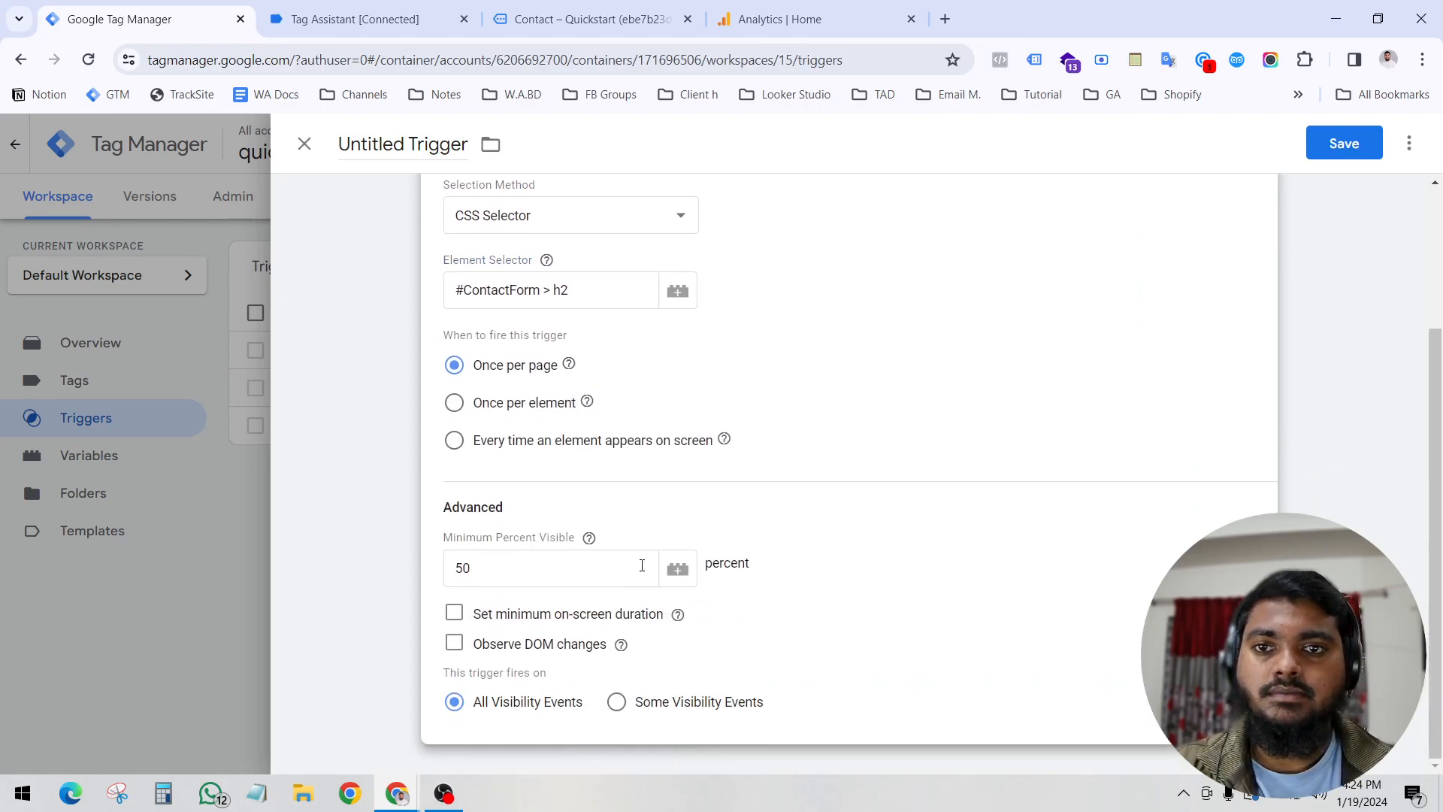
{"action": "double_click", "coordinate": [512, 571]}
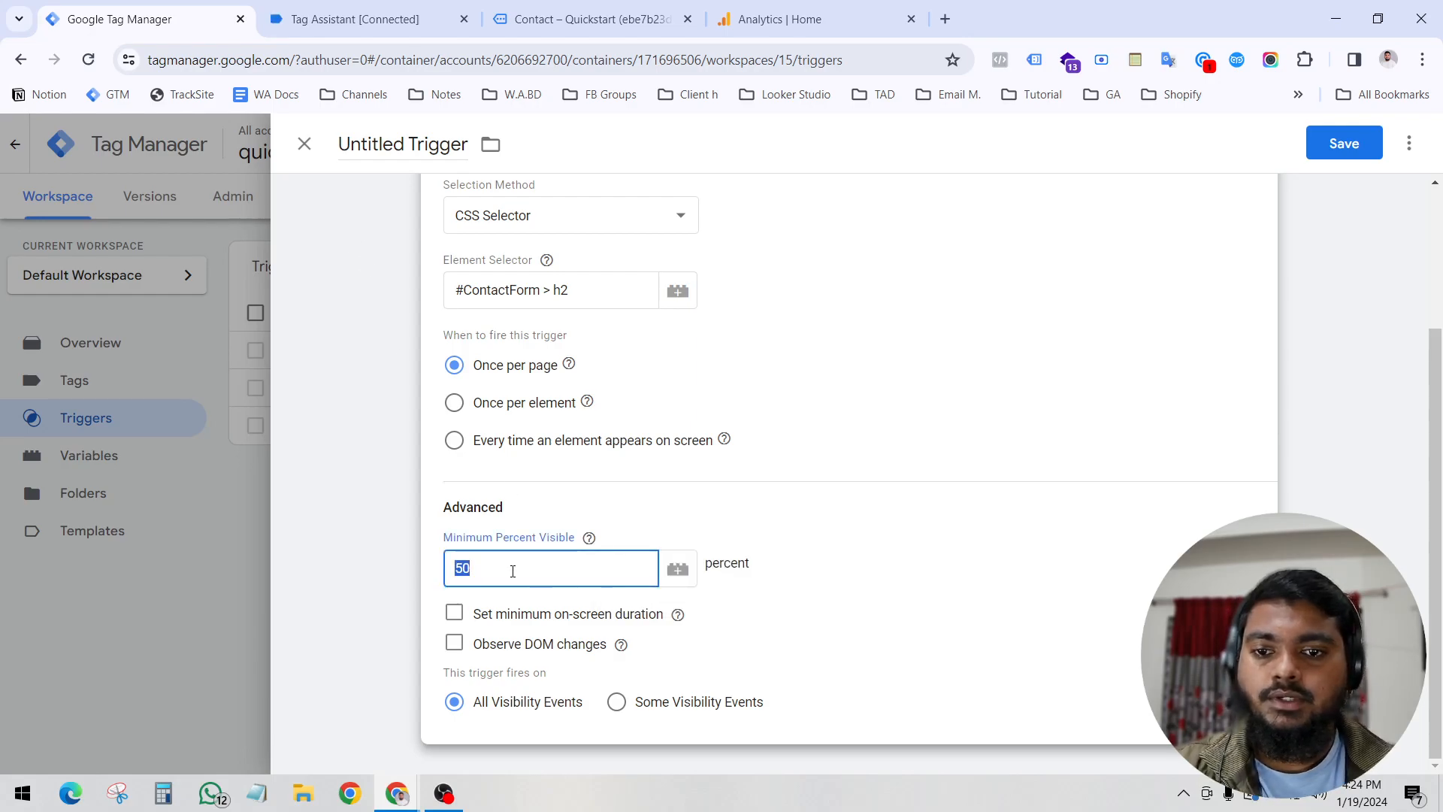
{"action": "type", "text": "20"}
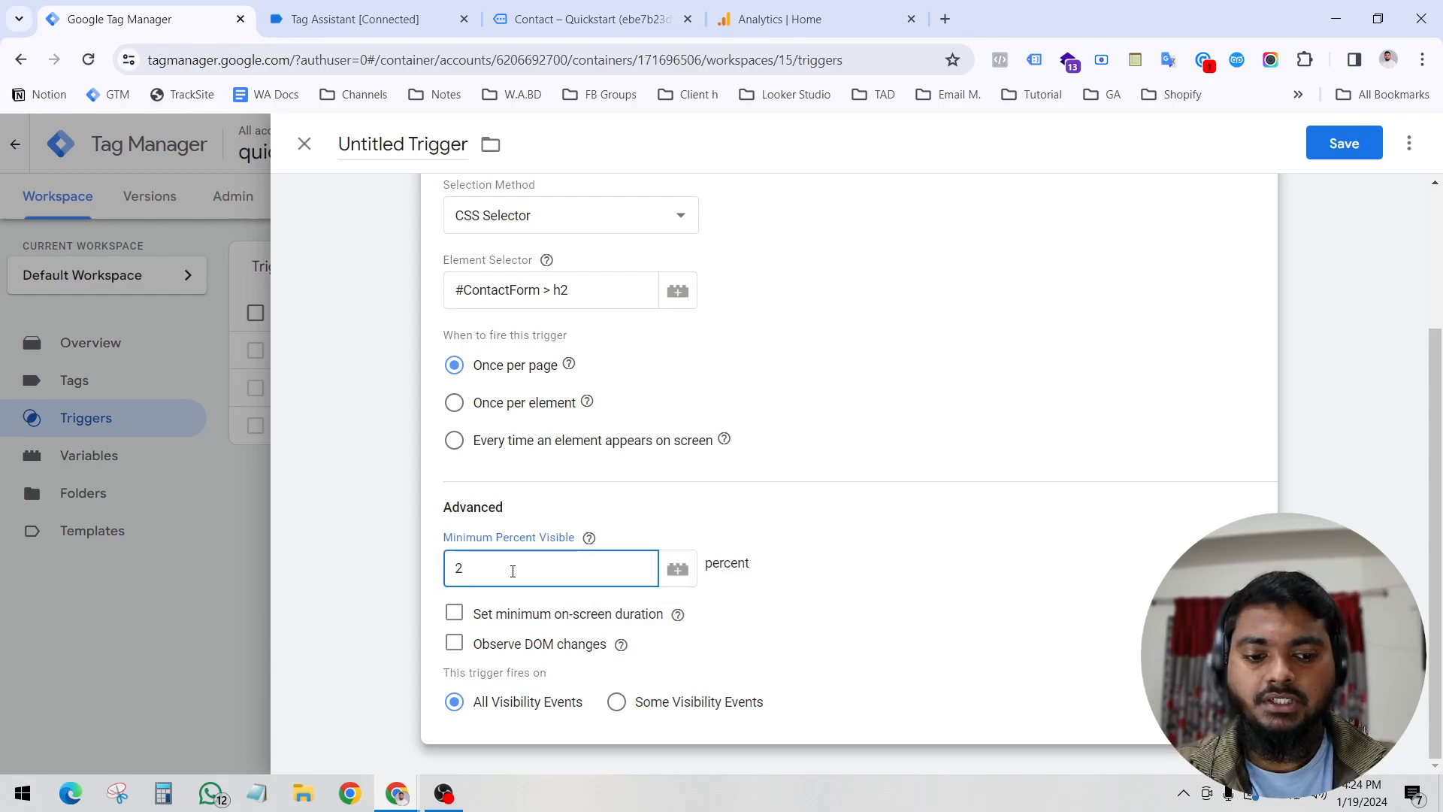
{"action": "left_click", "coordinate": [584, 506]}
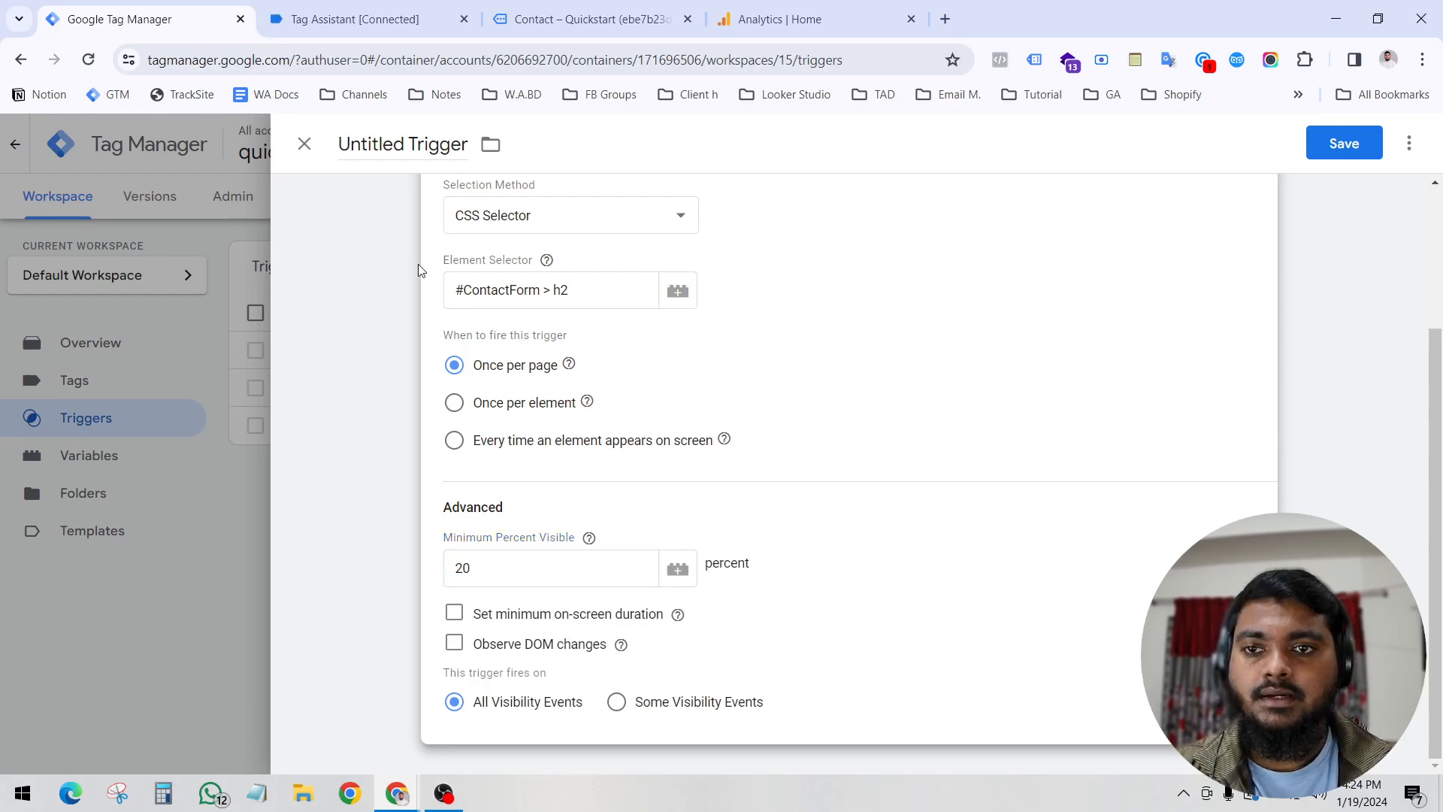
Check the success message on the live Contact page against the trigger's minimum visibility setting in Google Tag Manager.
{"action": "left_click", "coordinate": [348, 14]}
{"action": "left_click", "coordinate": [586, 18]}
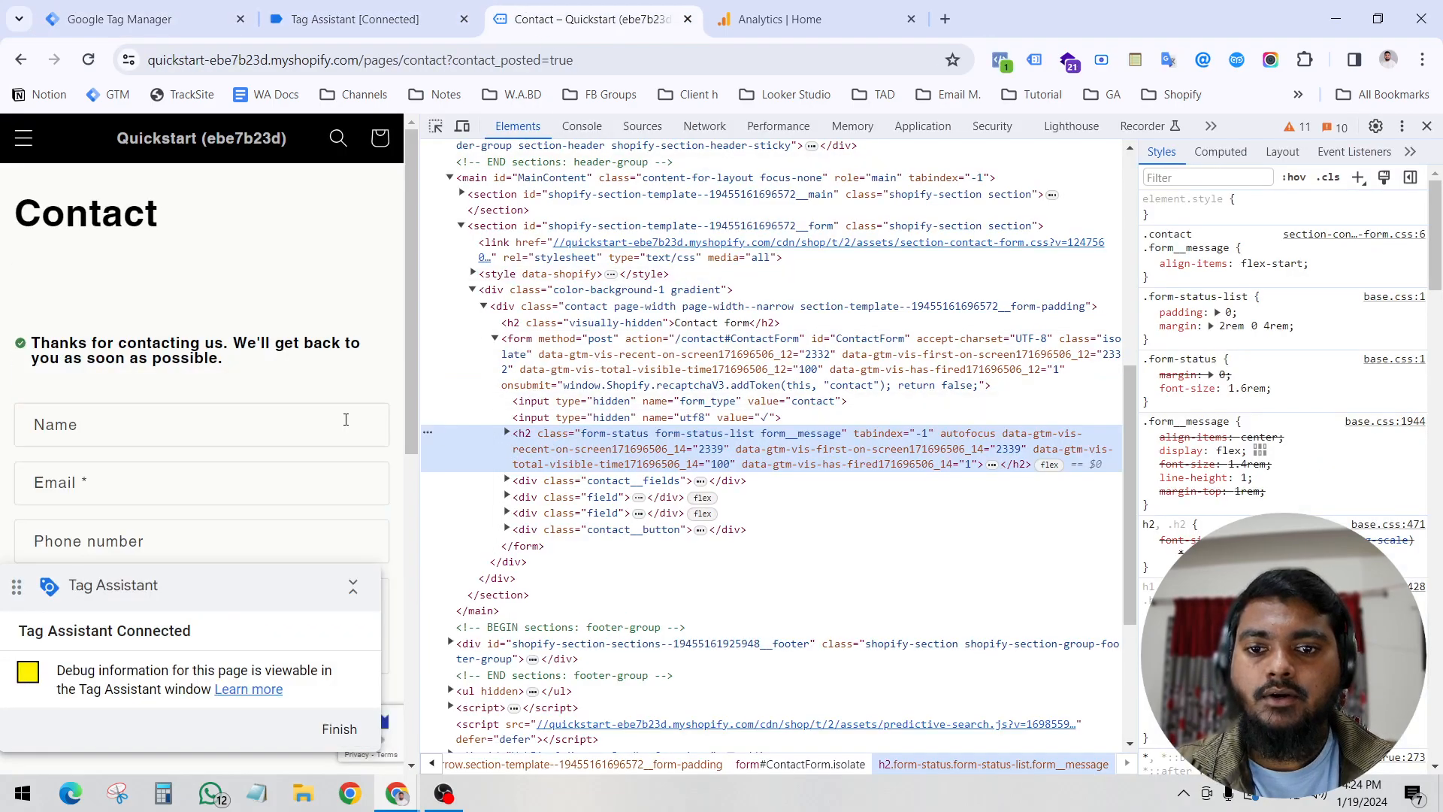
{"action": "left_click_drag", "start_coordinate": [45, 339], "coordinate": [300, 346]}
{"action": "left_click", "coordinate": [293, 367]}
{"action": "left_click", "coordinate": [316, 9]}
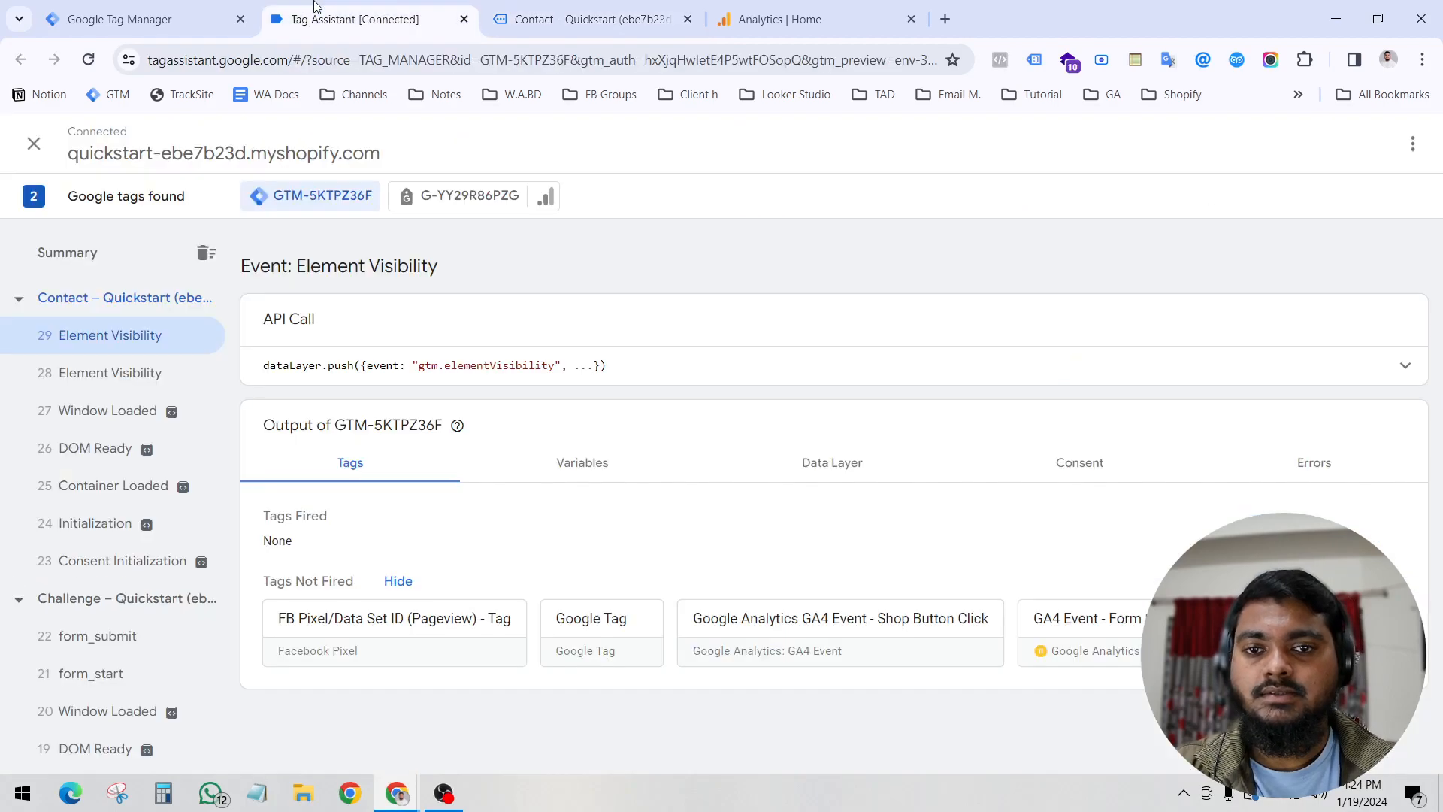
{"action": "left_click", "coordinate": [143, 18]}
{"action": "left_click", "coordinate": [457, 575]}
{"action": "double_click", "coordinate": [476, 568]}
{"action": "left_click", "coordinate": [477, 568]}
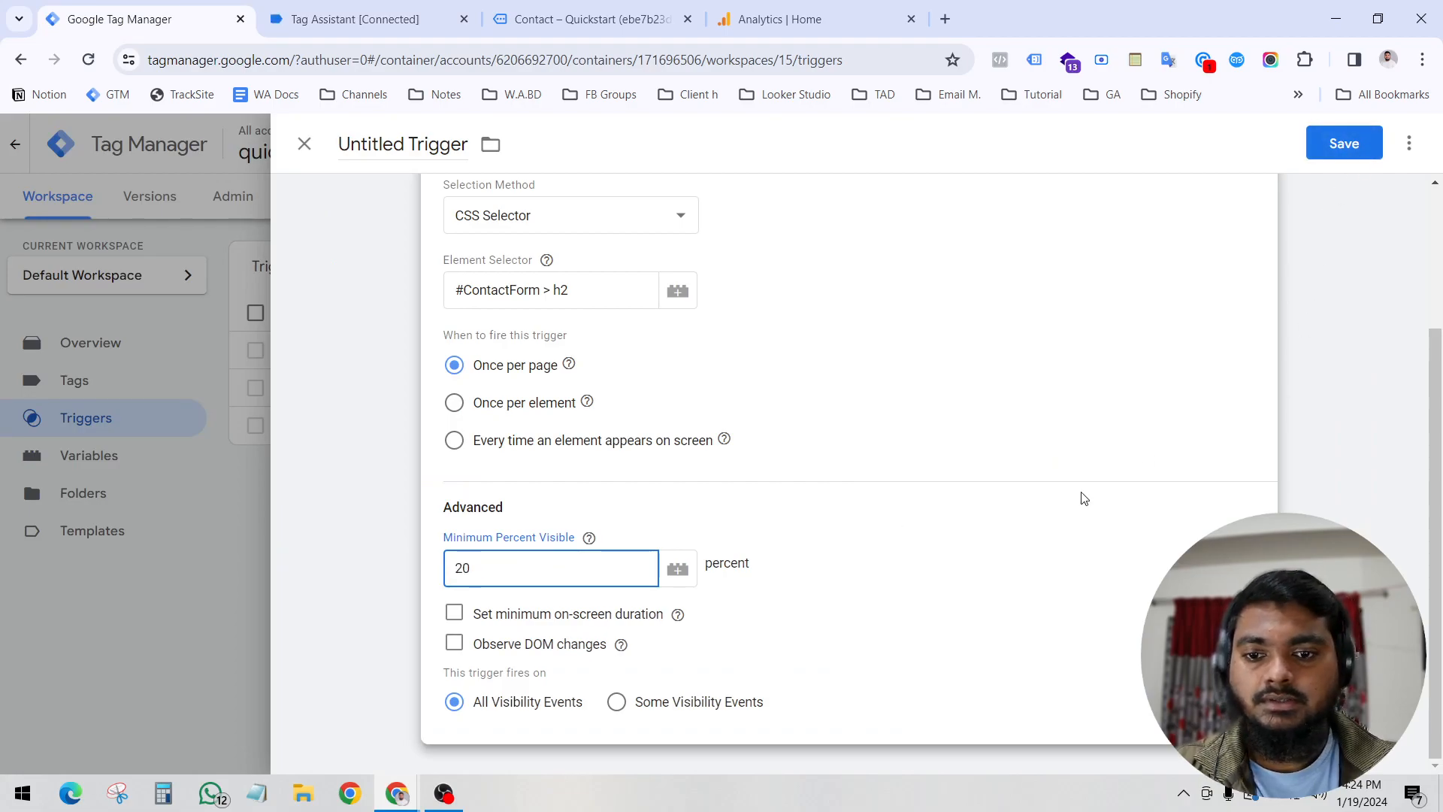
Save the trigger under the name "Element Visibility - For Contact Form".
{"action": "left_click", "coordinate": [1347, 147]}
{"action": "left_click", "coordinate": [681, 375]}
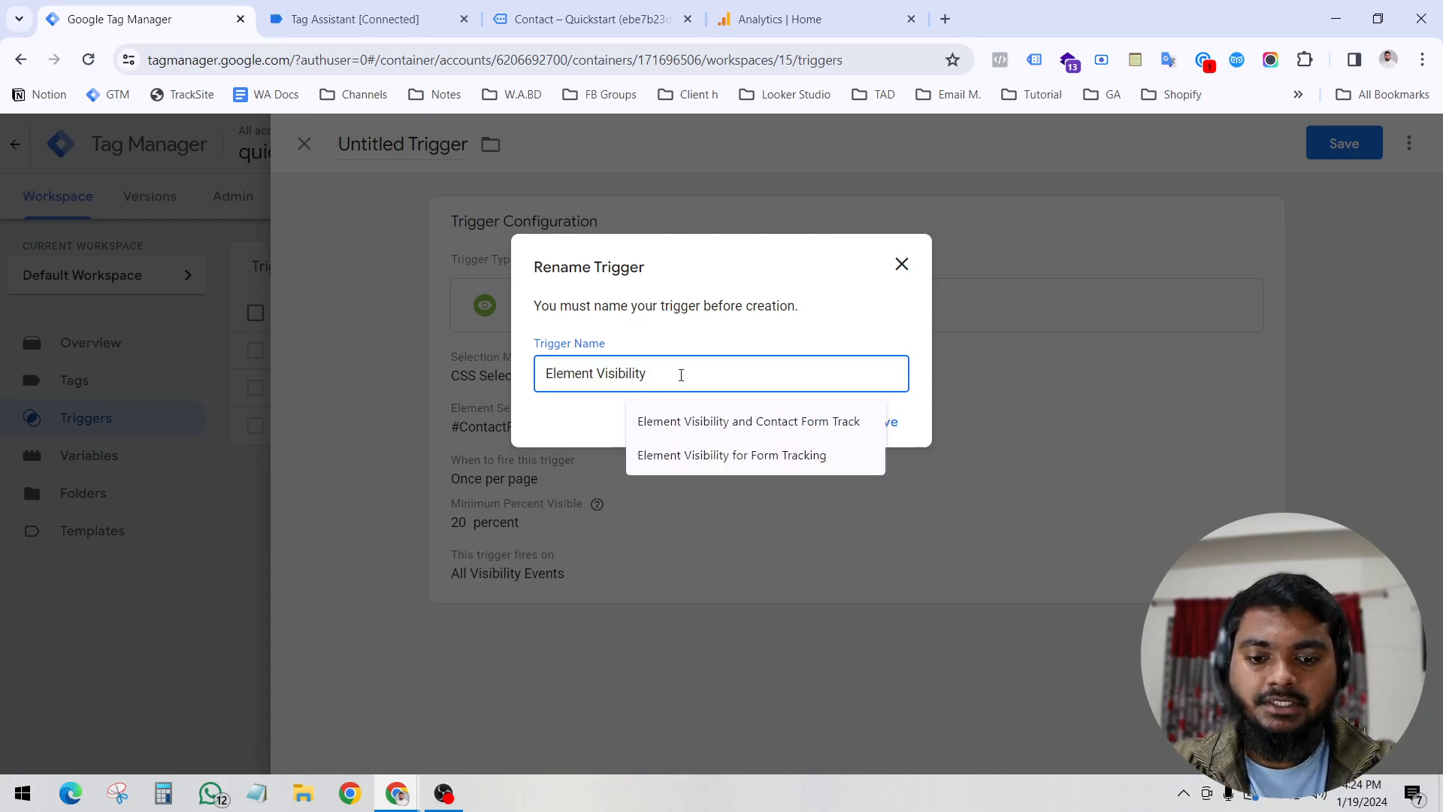
{"action": "type", "text": "- Contact"}
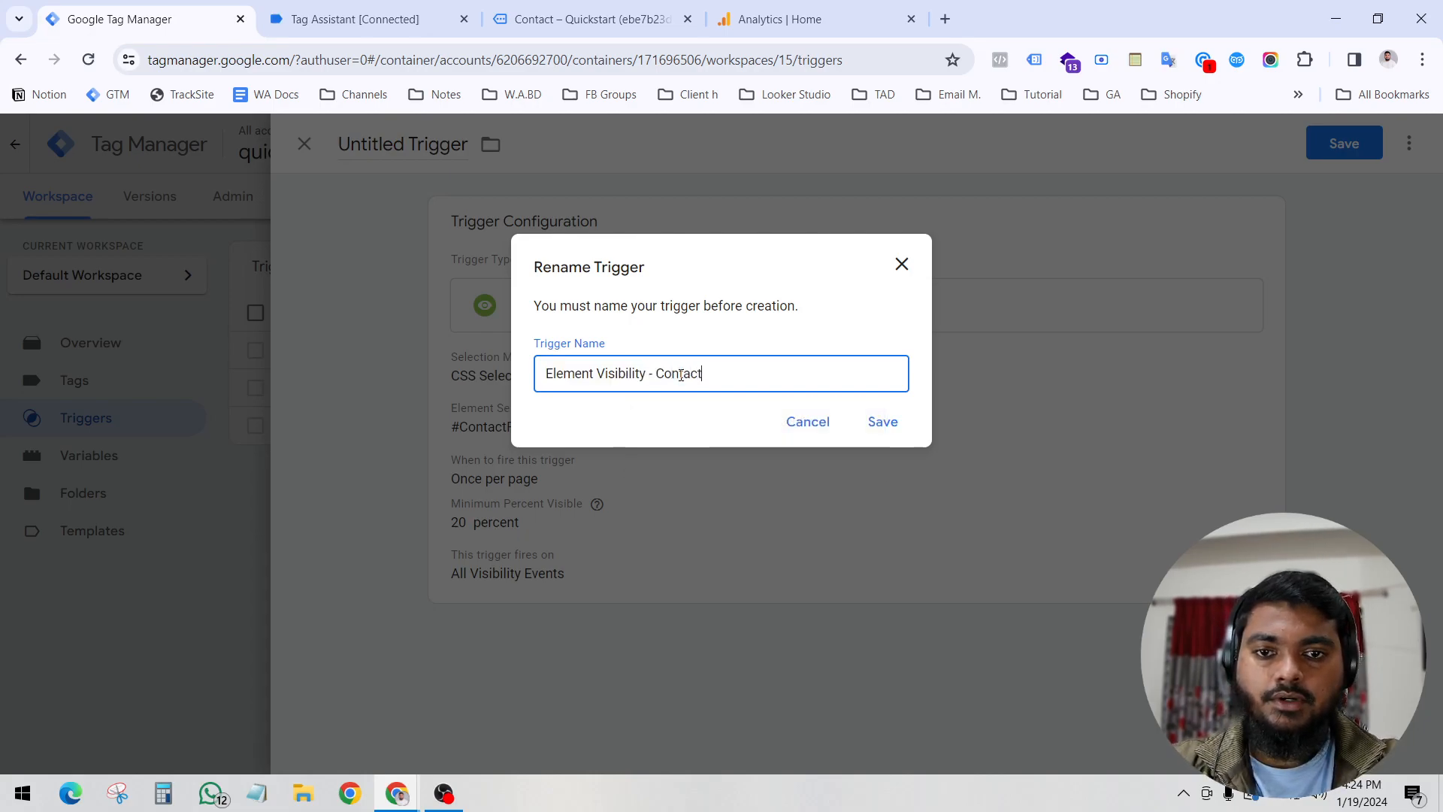
{"action": "key", "text": "BackSpace"}
{"action": "key", "text": "BackSpace"}
{"action": "key", "text": "BackSpace"}
{"action": "key", "text": "BackSpace"}
{"action": "key", "text": "BackSpace"}
{"action": "key", "text": "BackSpace"}
{"action": "key", "text": "BackSpace"}
{"action": "type", "text": "For Contact For"}
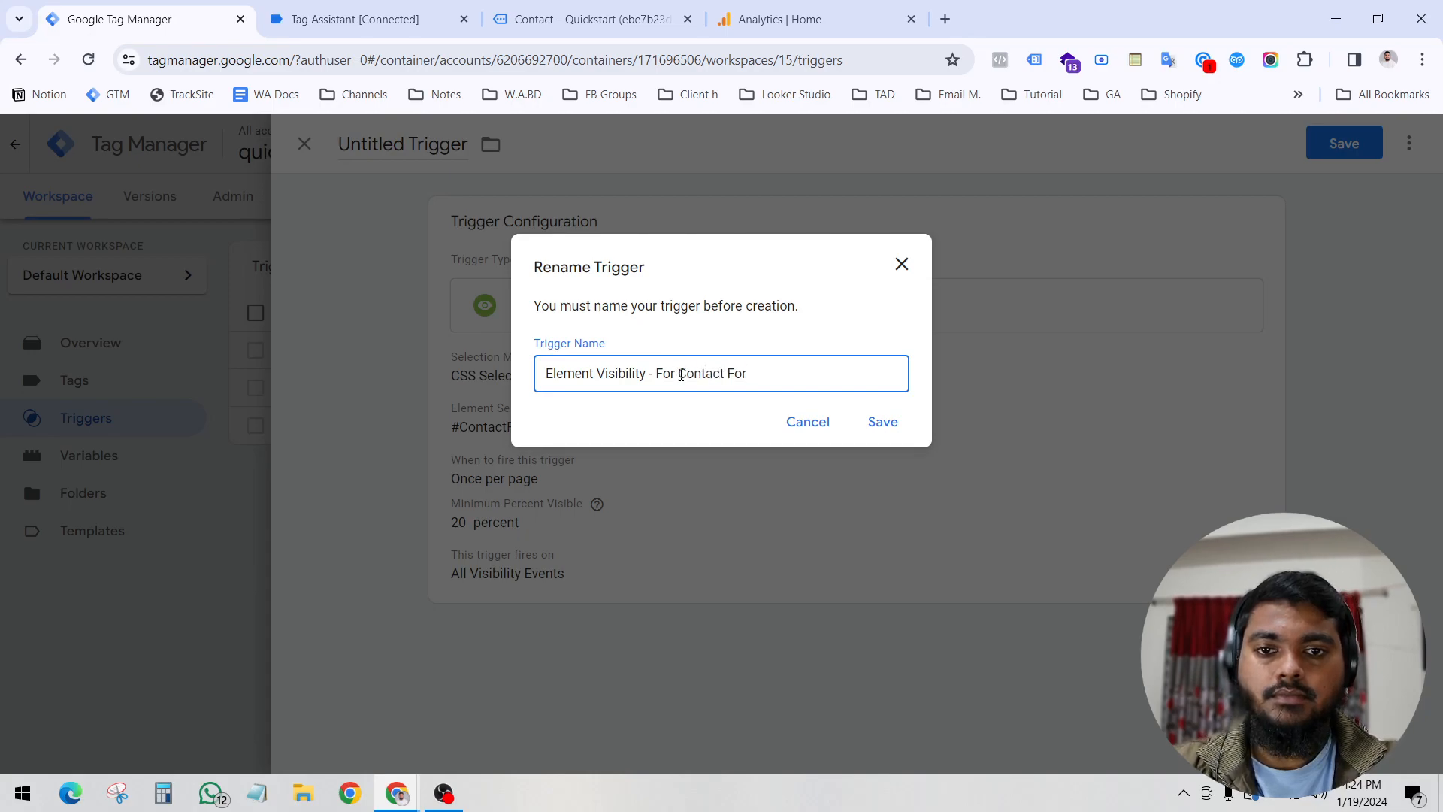
{"action": "key", "text": "Return"}
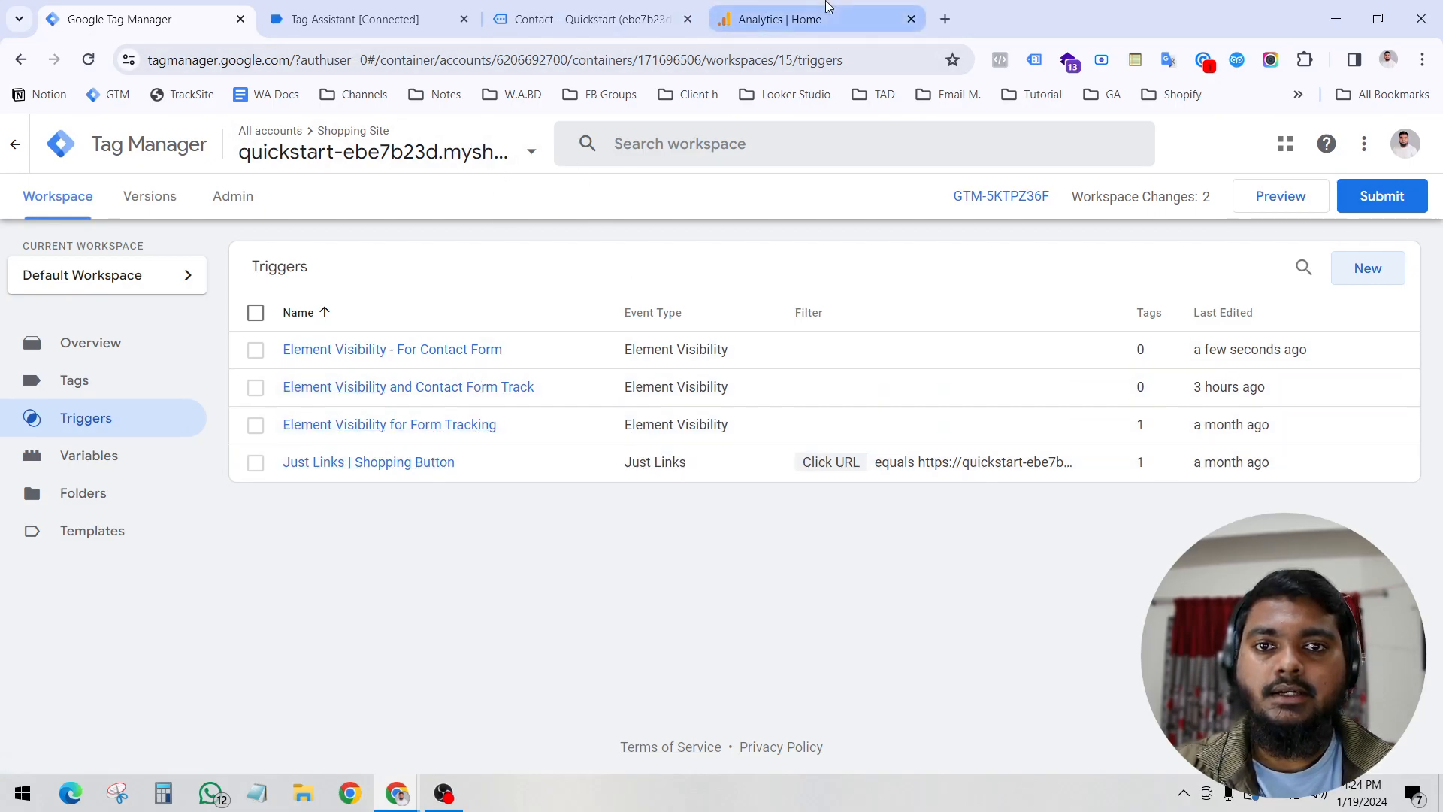
Create a new tag of the type Google Analytics: GA4 Event in the workspace.
{"action": "left_click", "coordinate": [68, 380]}
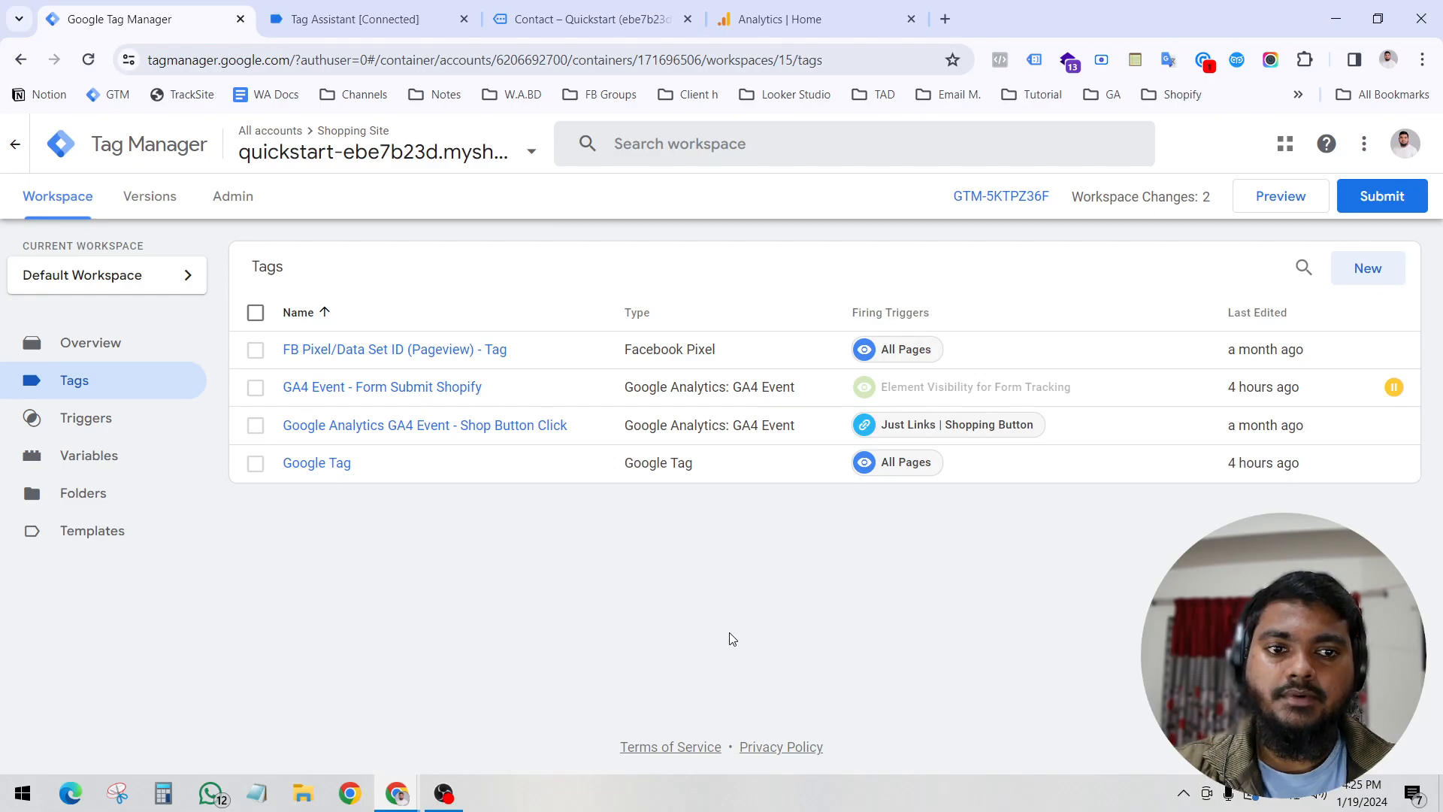
{"action": "left_click", "coordinate": [1346, 272]}
{"action": "left_click", "coordinate": [786, 307]}
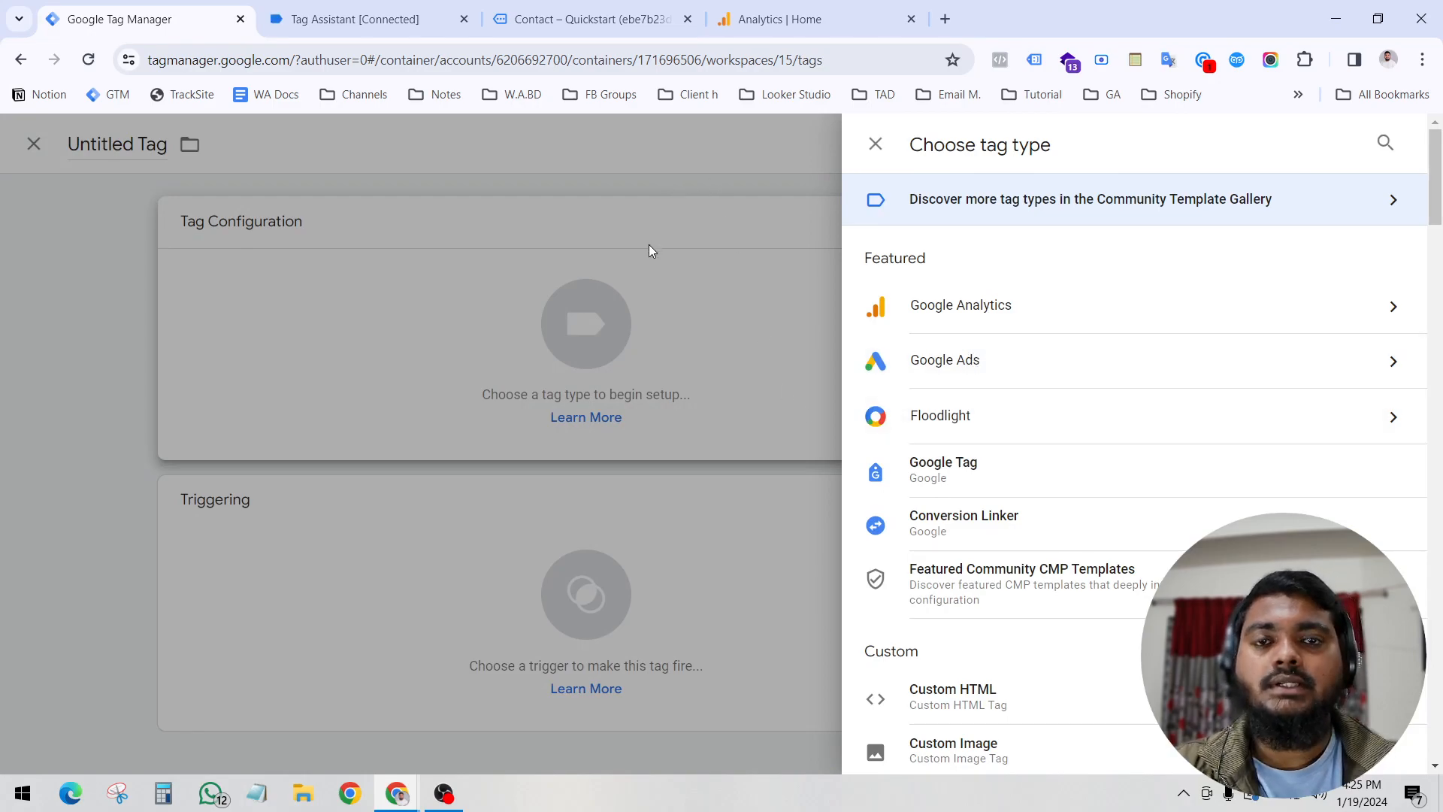
{"action": "left_click", "coordinate": [972, 303]}
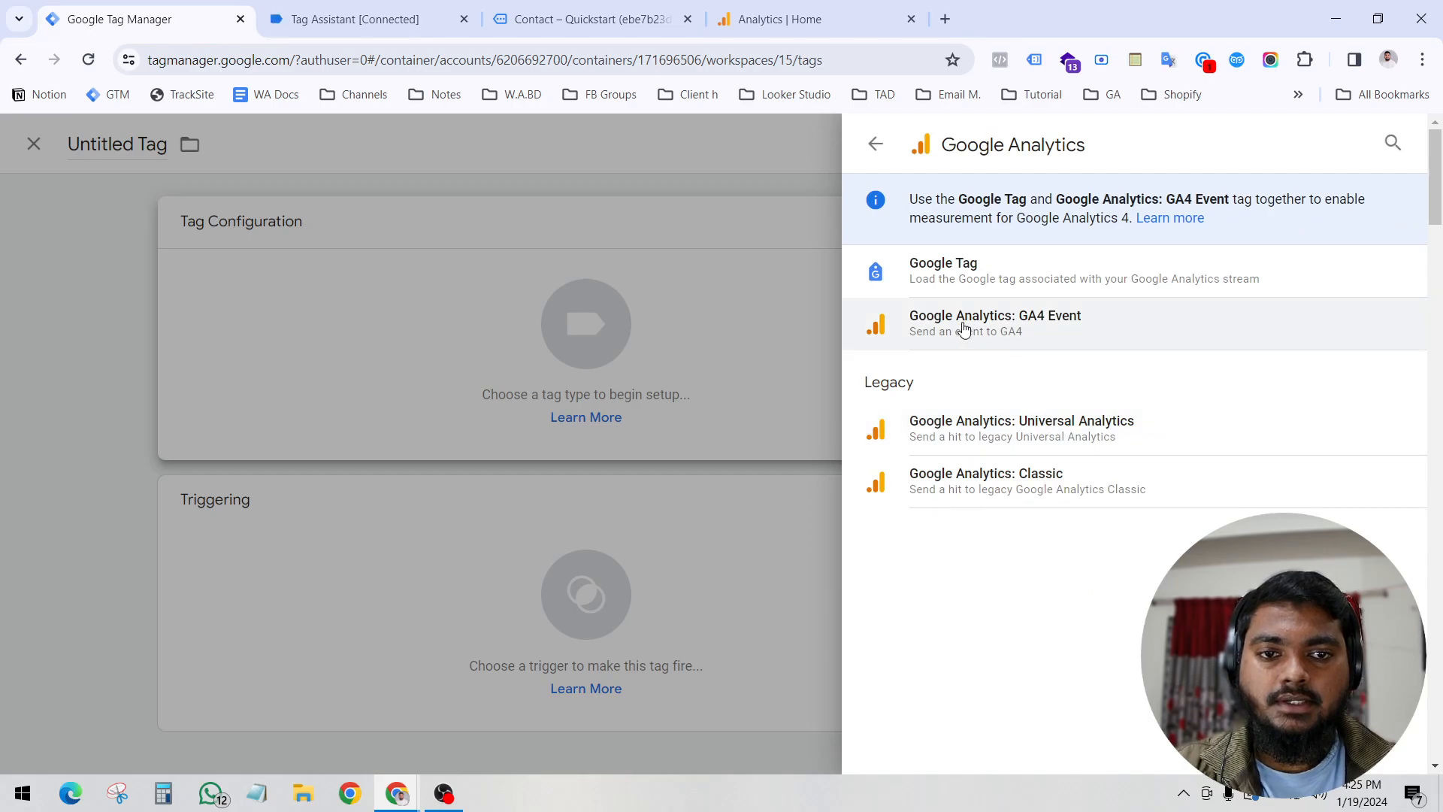
{"action": "left_click", "coordinate": [1066, 331]}
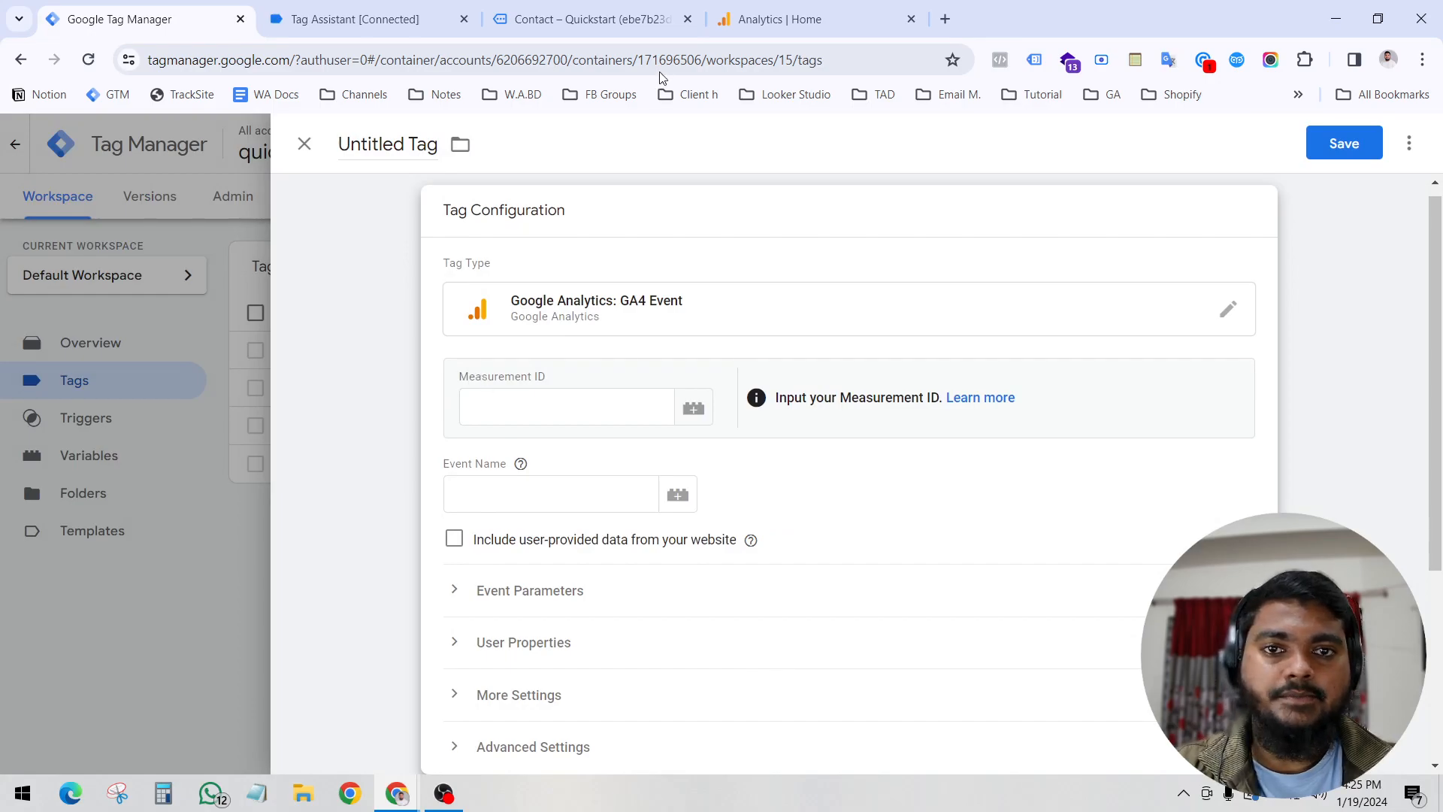
Switch to Google Analytics and copy the measurement ID from the "Shopify Site (Test)" web data stream's details.
{"action": "left_click", "coordinate": [784, 21]}
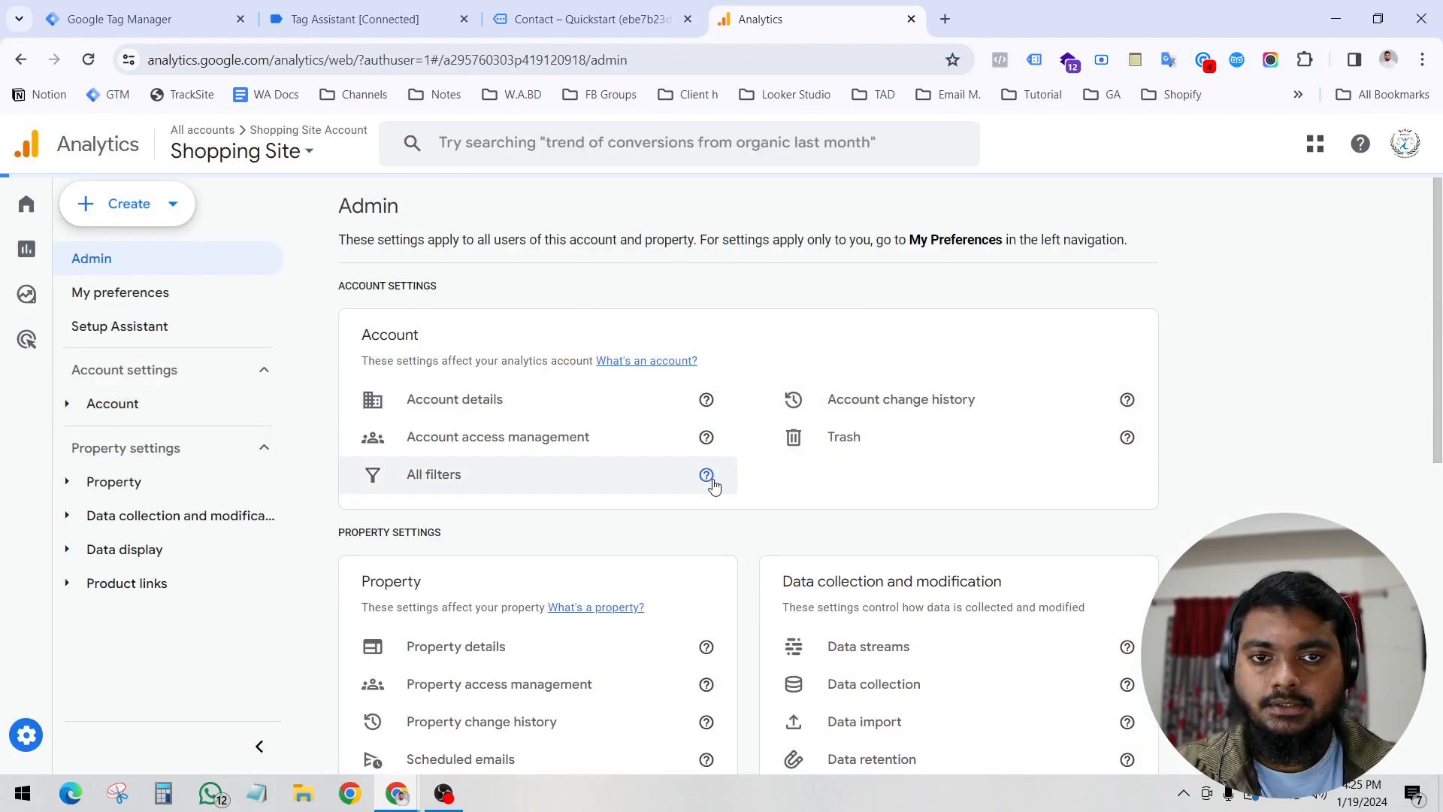
{"action": "left_click", "coordinate": [218, 332]}
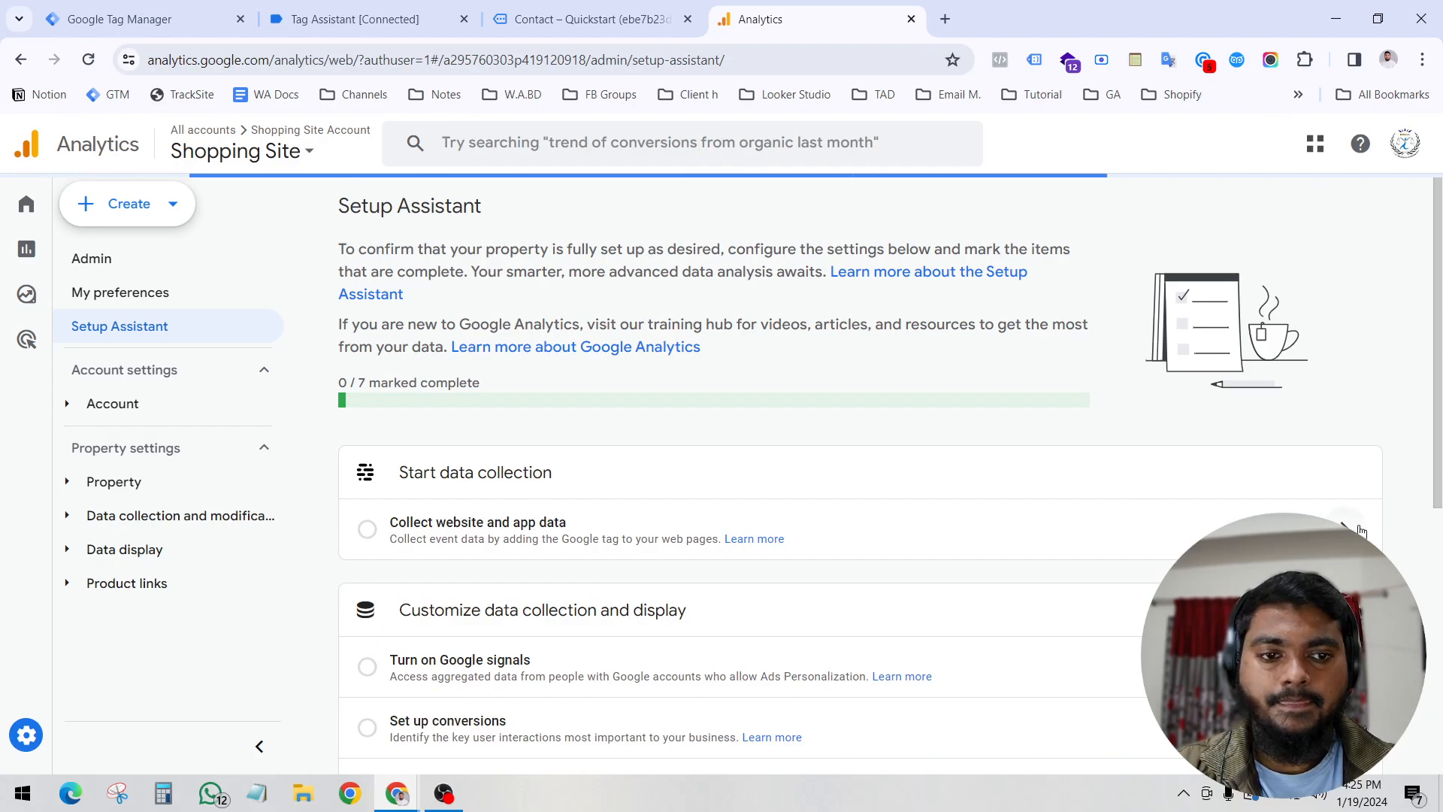
{"action": "left_click", "coordinate": [1248, 579]}
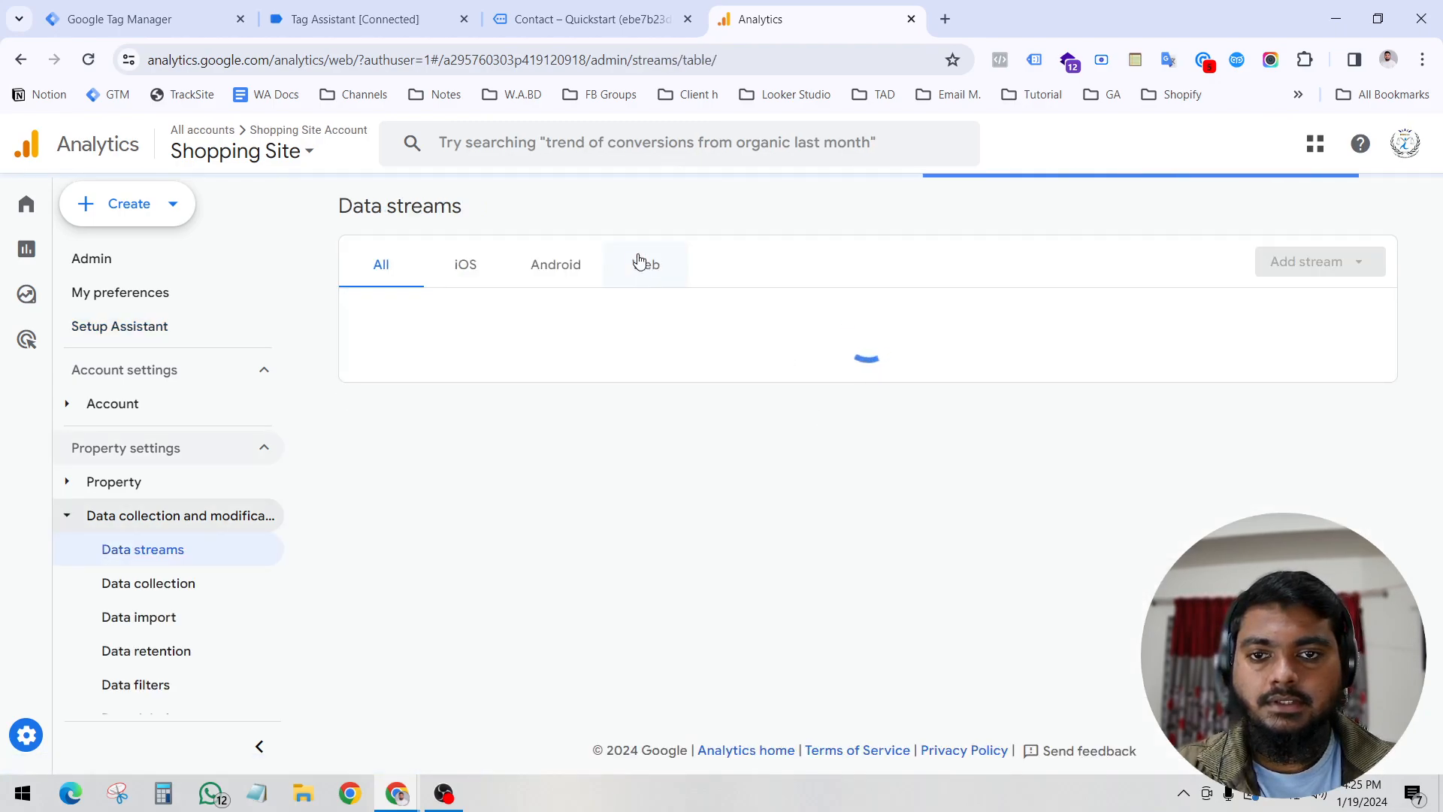
{"action": "left_click", "coordinate": [642, 263]}
{"action": "left_click", "coordinate": [741, 322]}
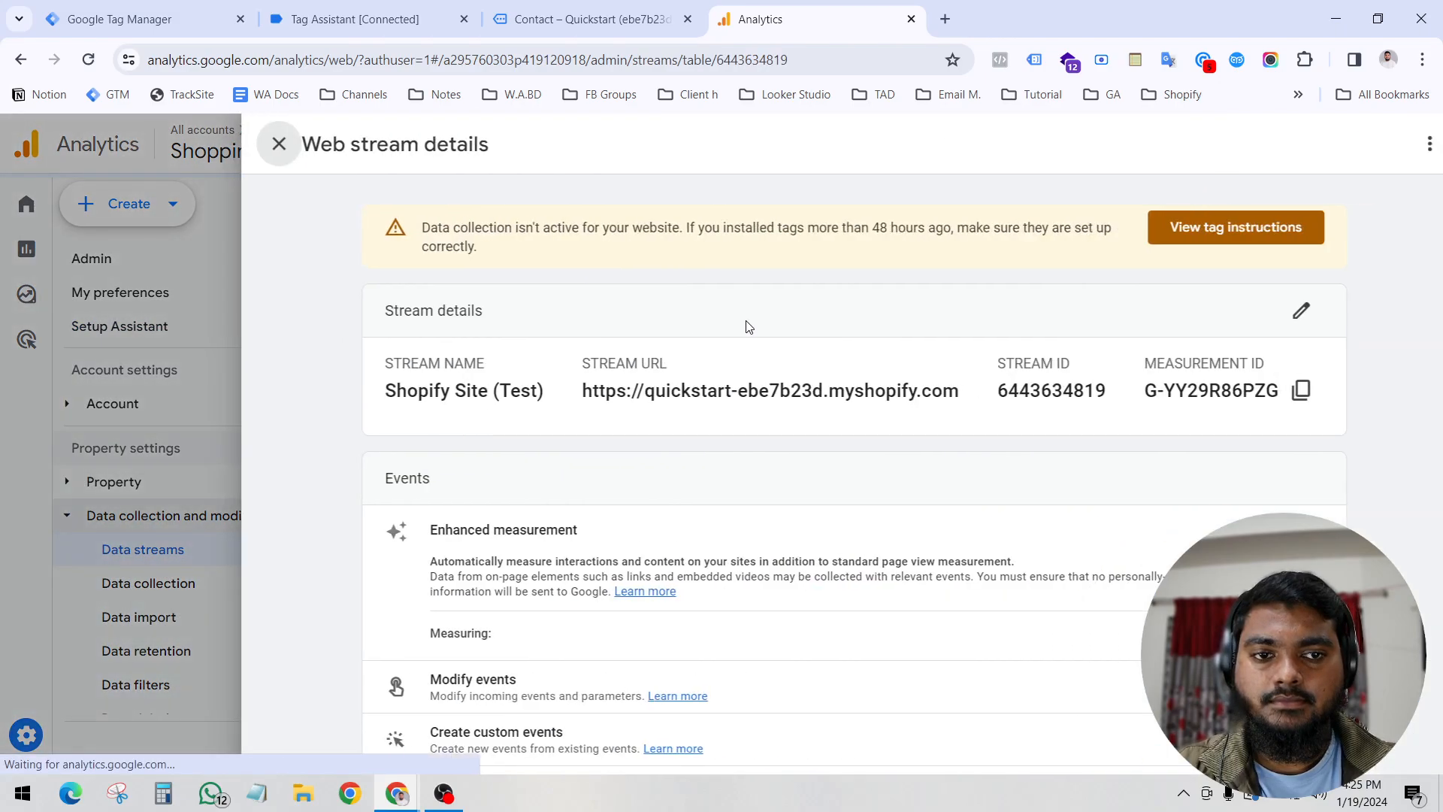
{"action": "left_click", "coordinate": [1263, 391]}
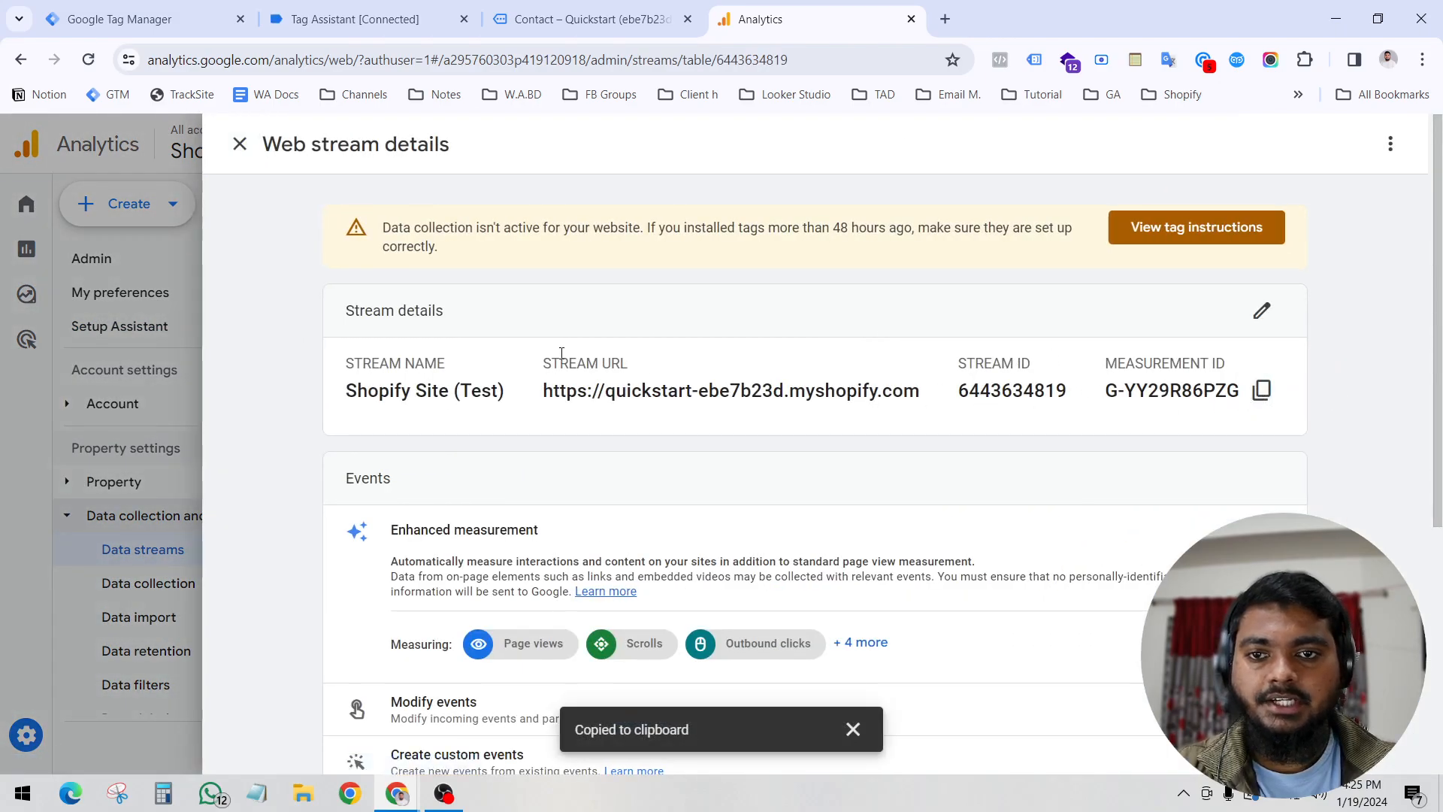
Return to Google Tag Manager and paste the copied measurement ID into the untitled GA4 Event tag.
{"action": "left_click", "coordinate": [159, 6]}
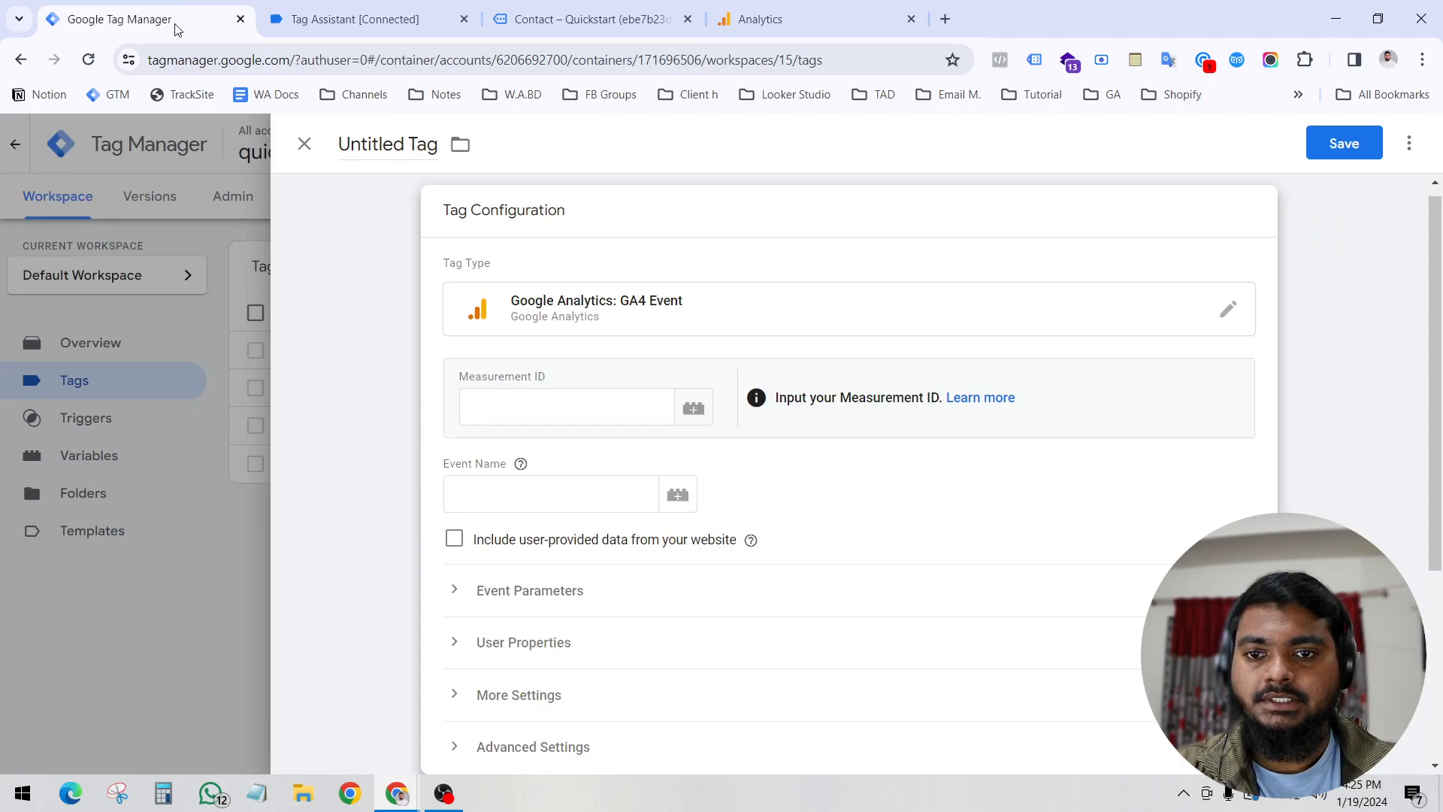
{"action": "left_click", "coordinate": [479, 406]}
{"action": "key", "text": "ctrl+v"}
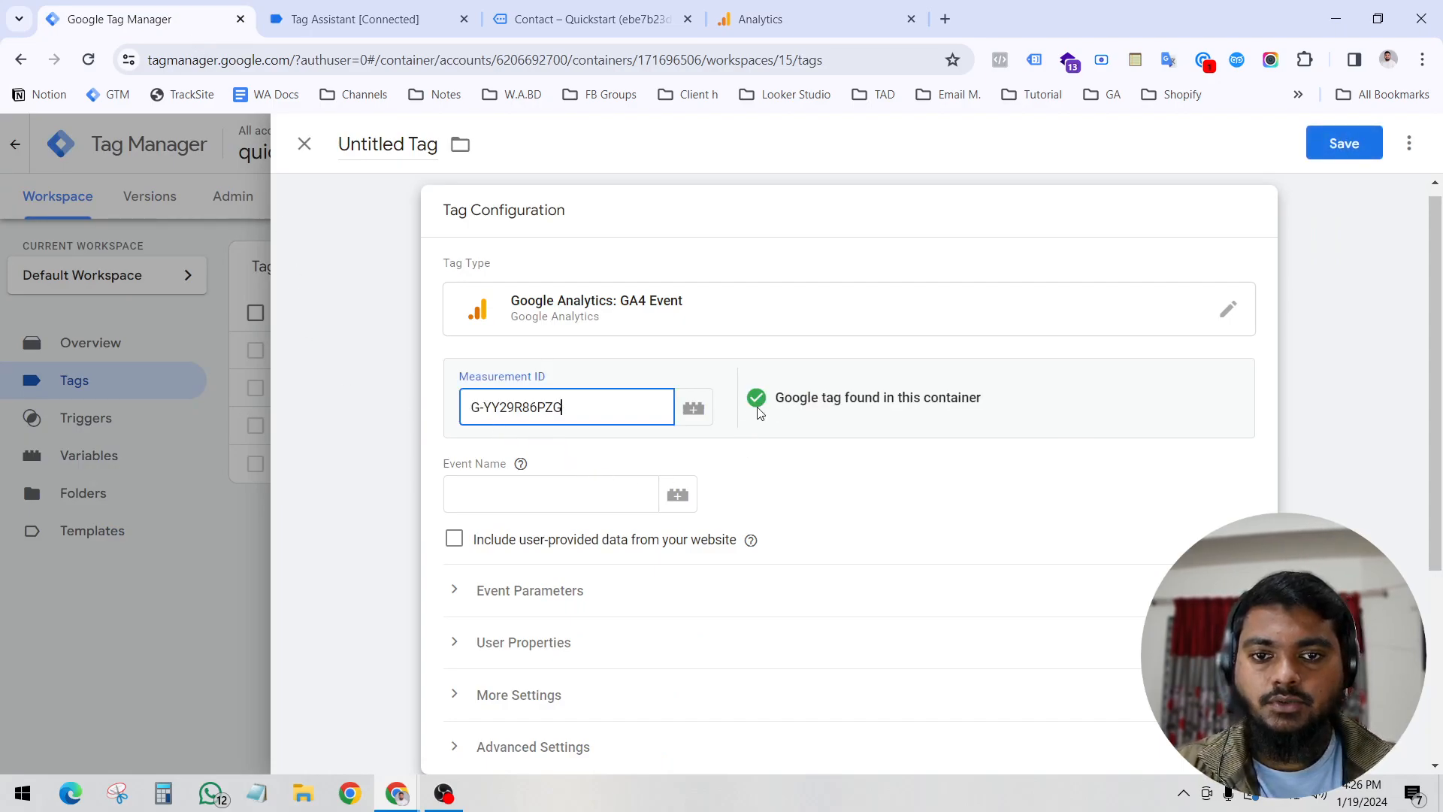
{"action": "left_click", "coordinate": [771, 407]}
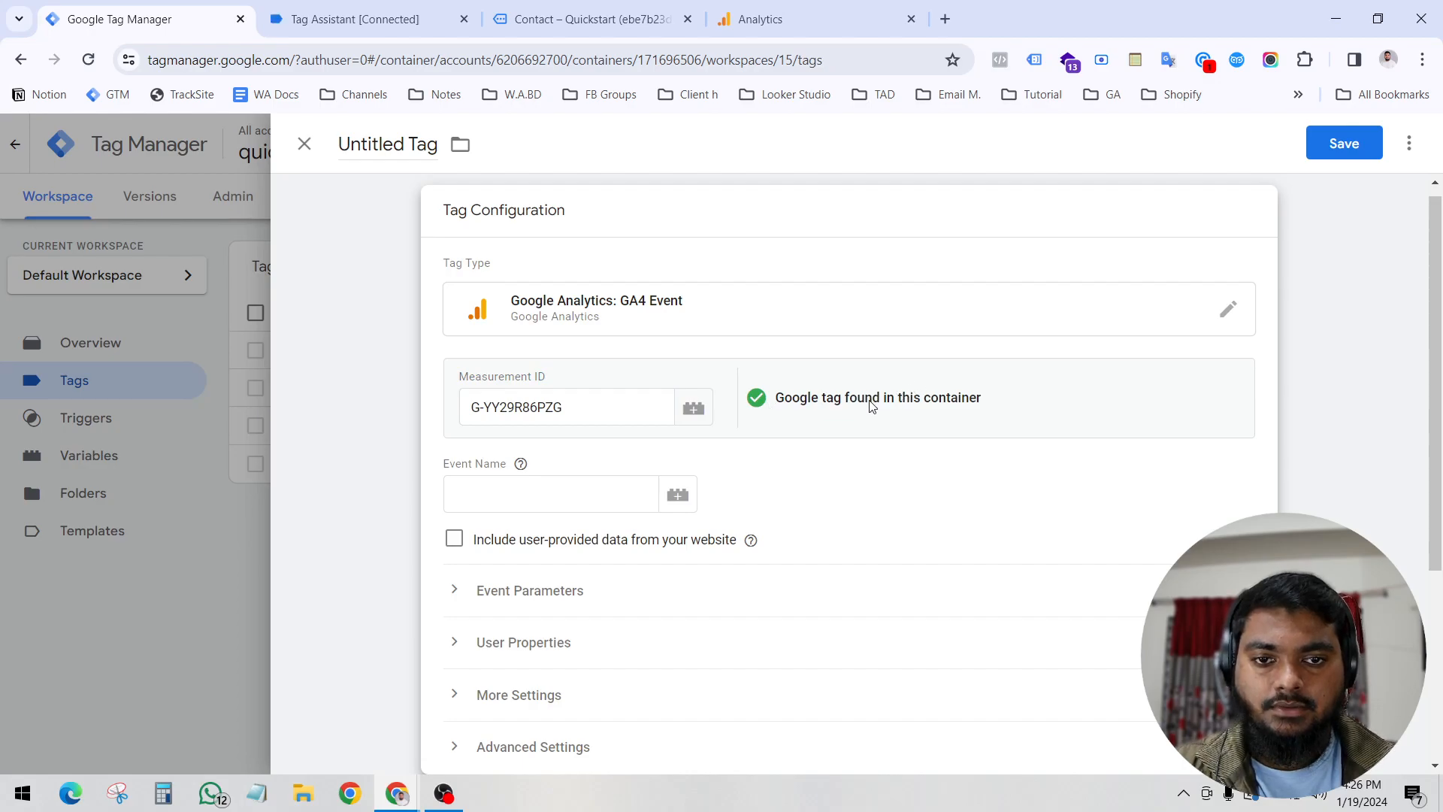
{"action": "left_click_drag", "start_coordinate": [776, 403], "coordinate": [1018, 393]}
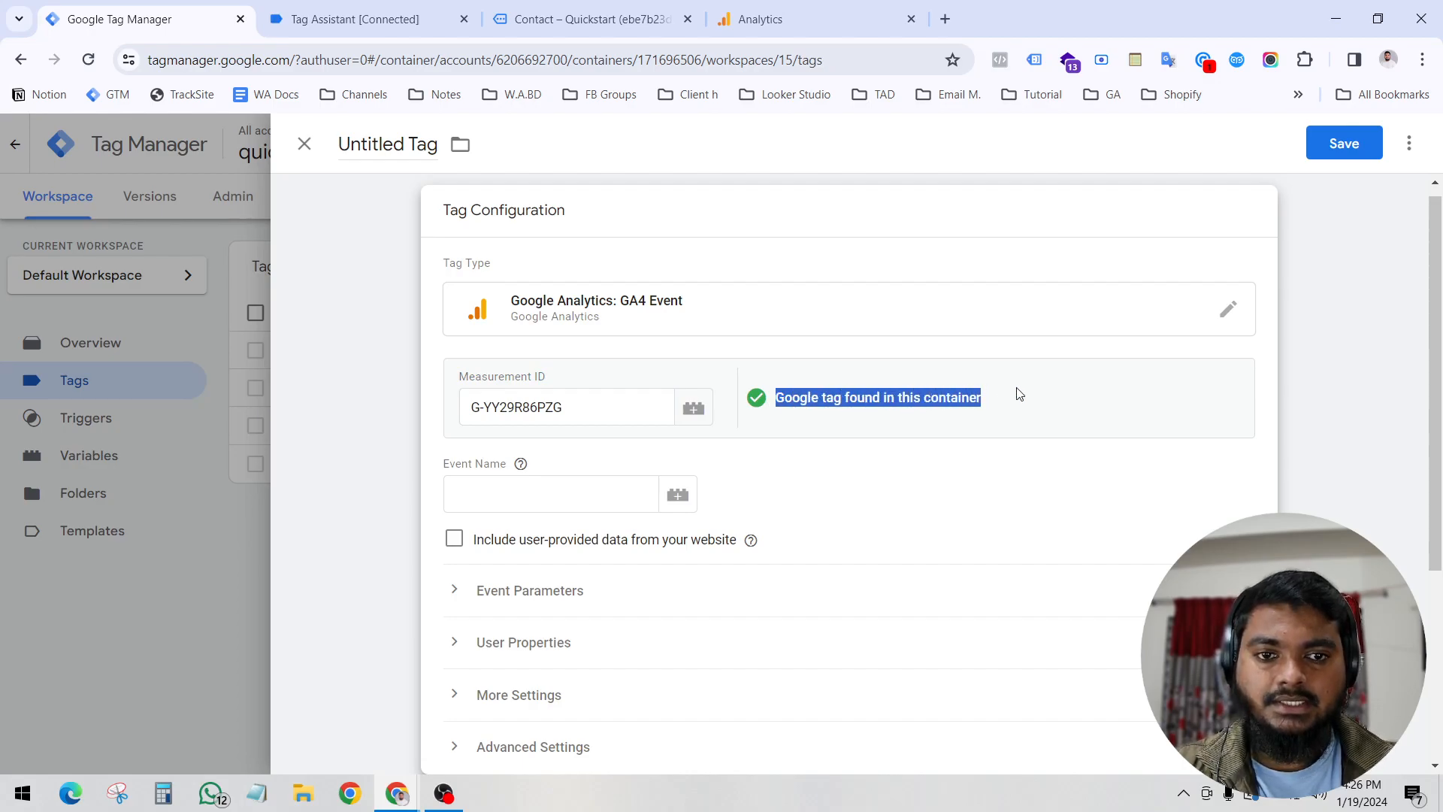
{"action": "left_click", "coordinate": [786, 415]}
{"action": "left_click_drag", "start_coordinate": [782, 406], "coordinate": [1000, 406]}
{"action": "left_click", "coordinate": [880, 418]}
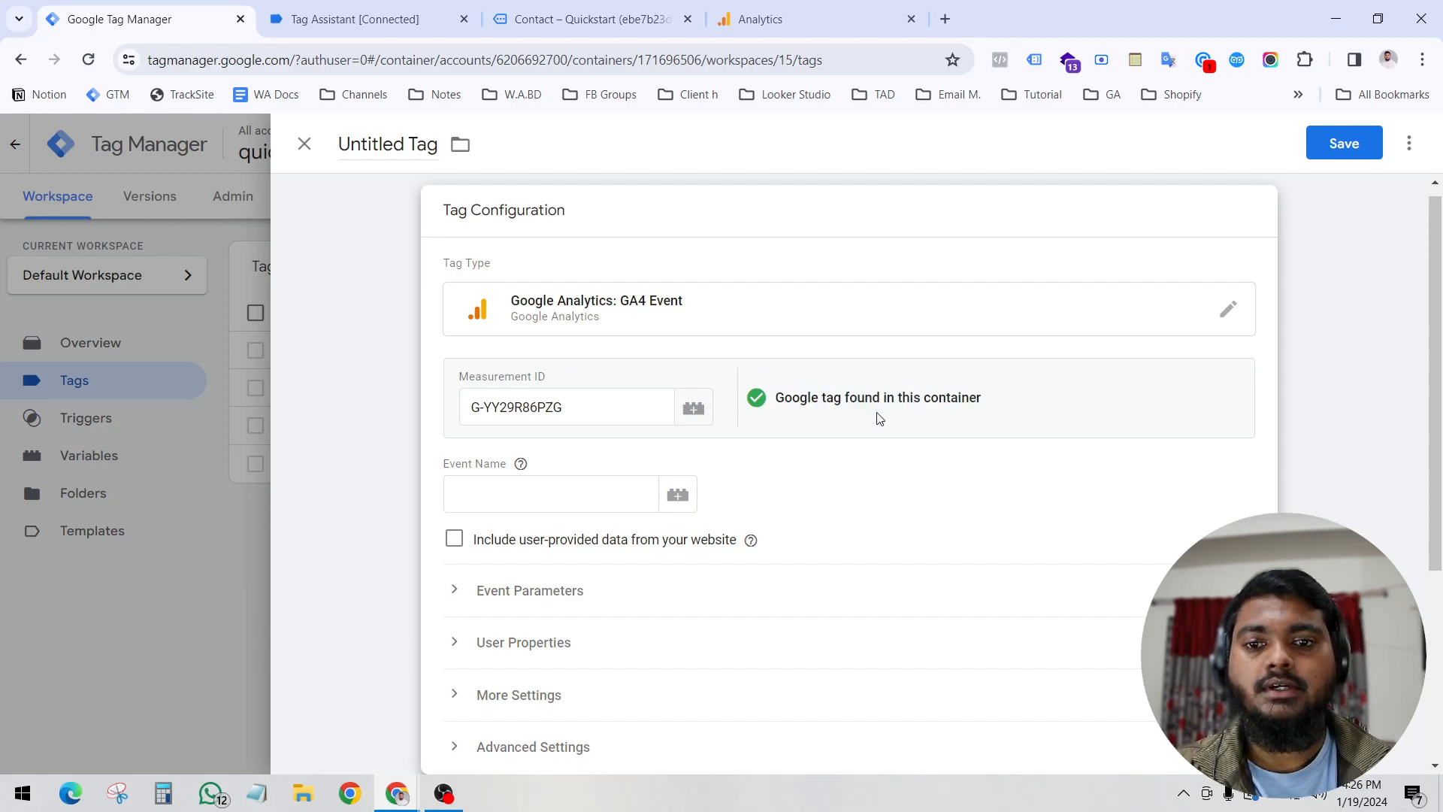
Set the GA4 tag's event name to "contact_form_element_visibility".
{"action": "left_click", "coordinate": [526, 503]}
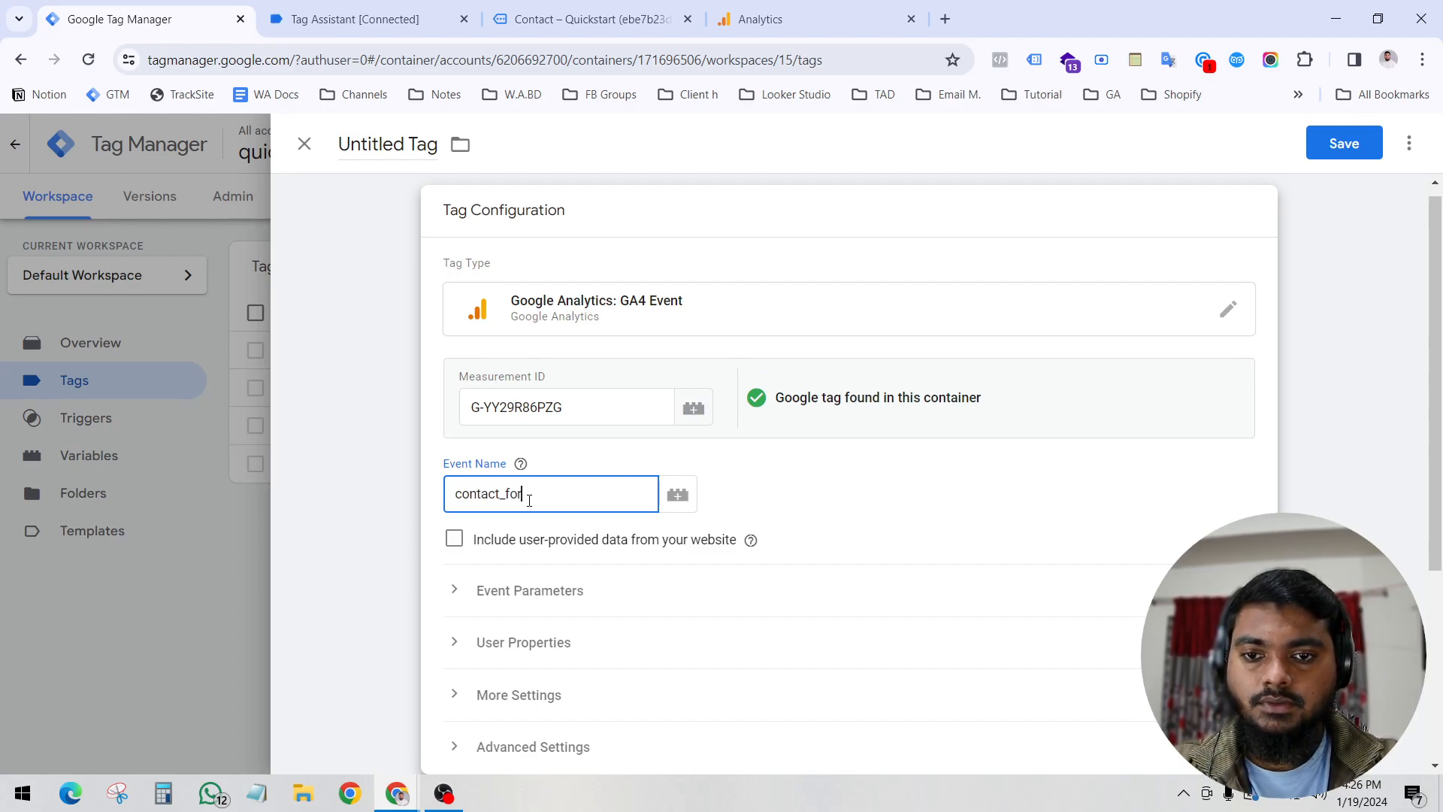
{"action": "type", "text": "_element_visibility"}
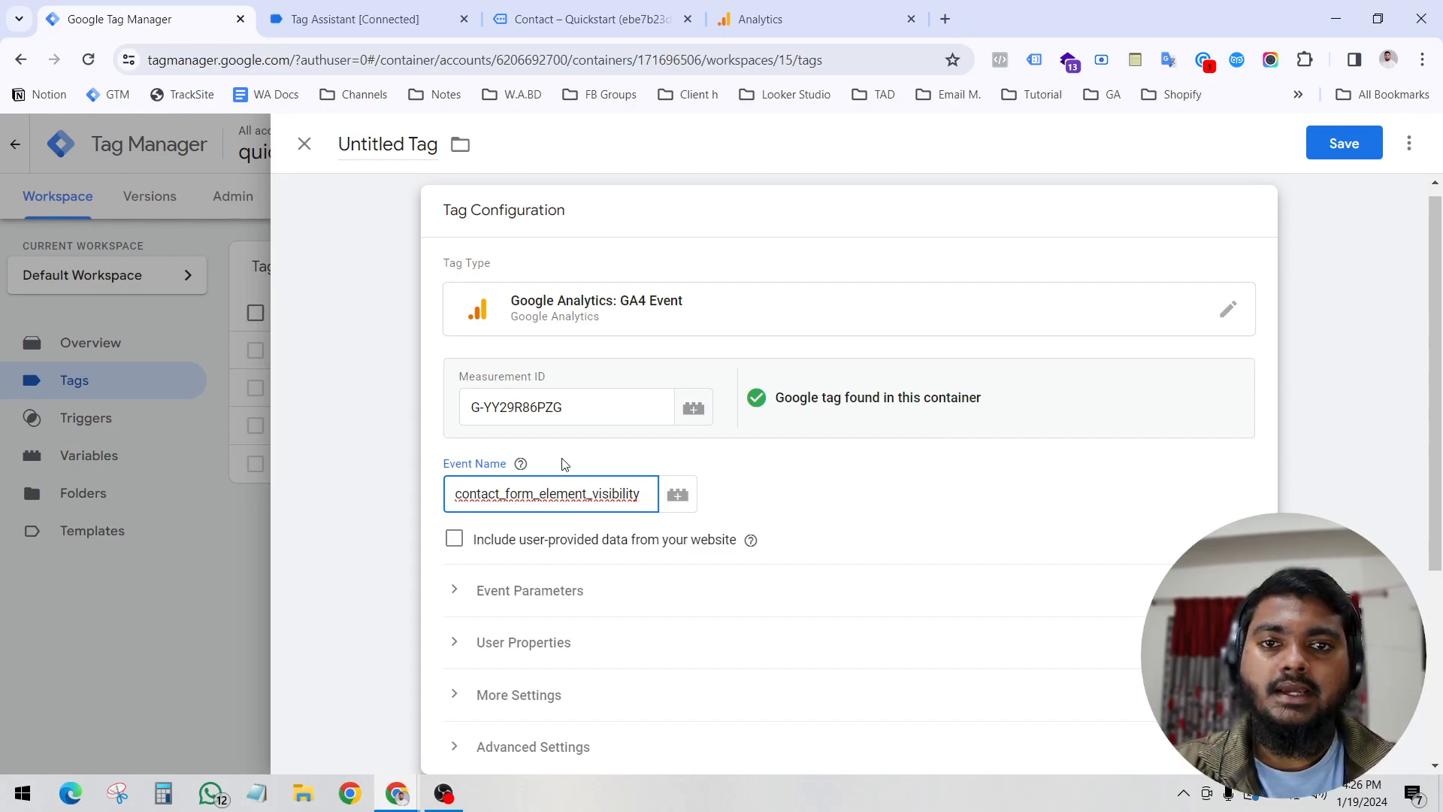
{"action": "left_click", "coordinate": [802, 472]}
Assign the "Element Visibility - For Contact Form" trigger as the tag's firing trigger.
{"action": "scroll", "coordinate": [836, 457], "scroll_direction": "down", "scroll_amount": 4}
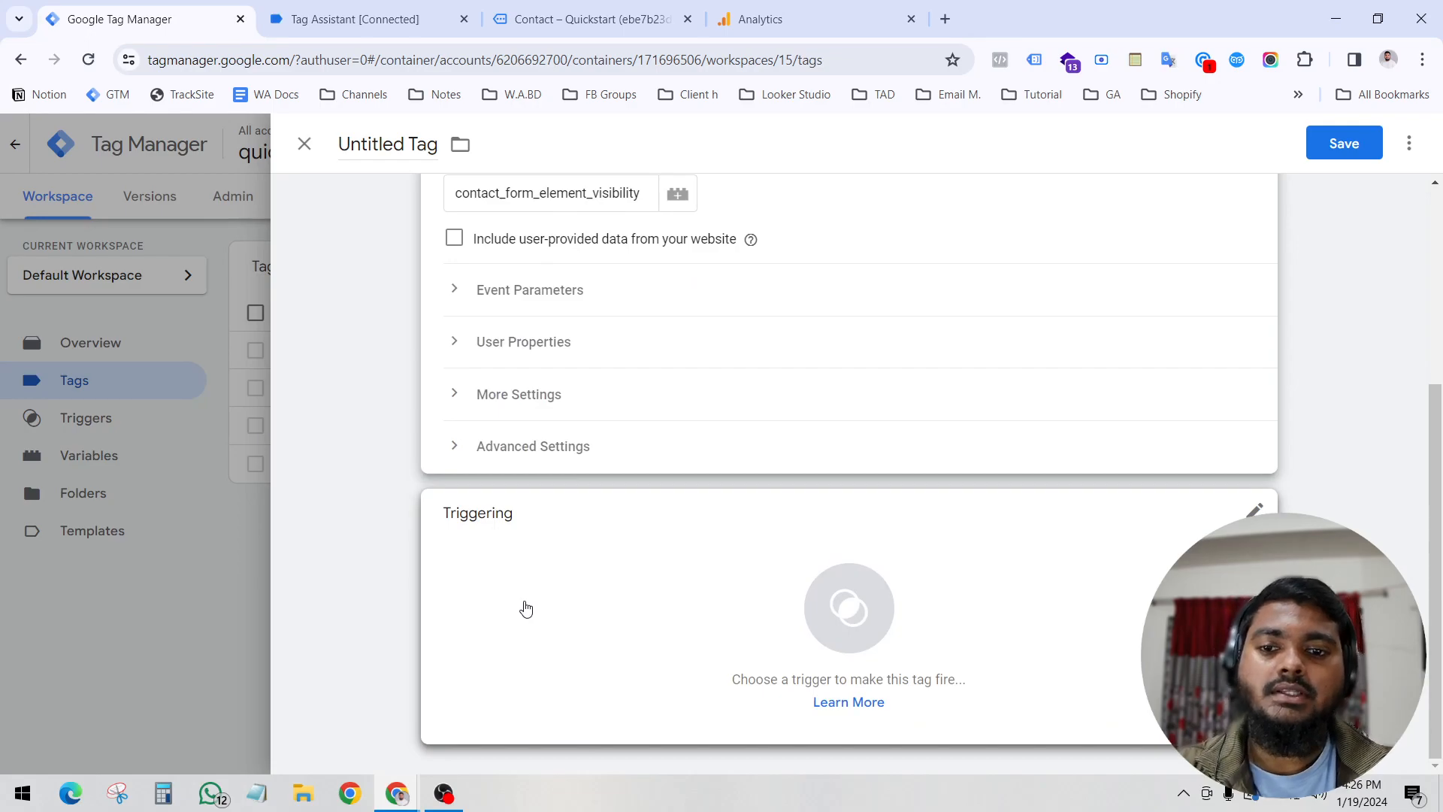
{"action": "left_click", "coordinate": [623, 595]}
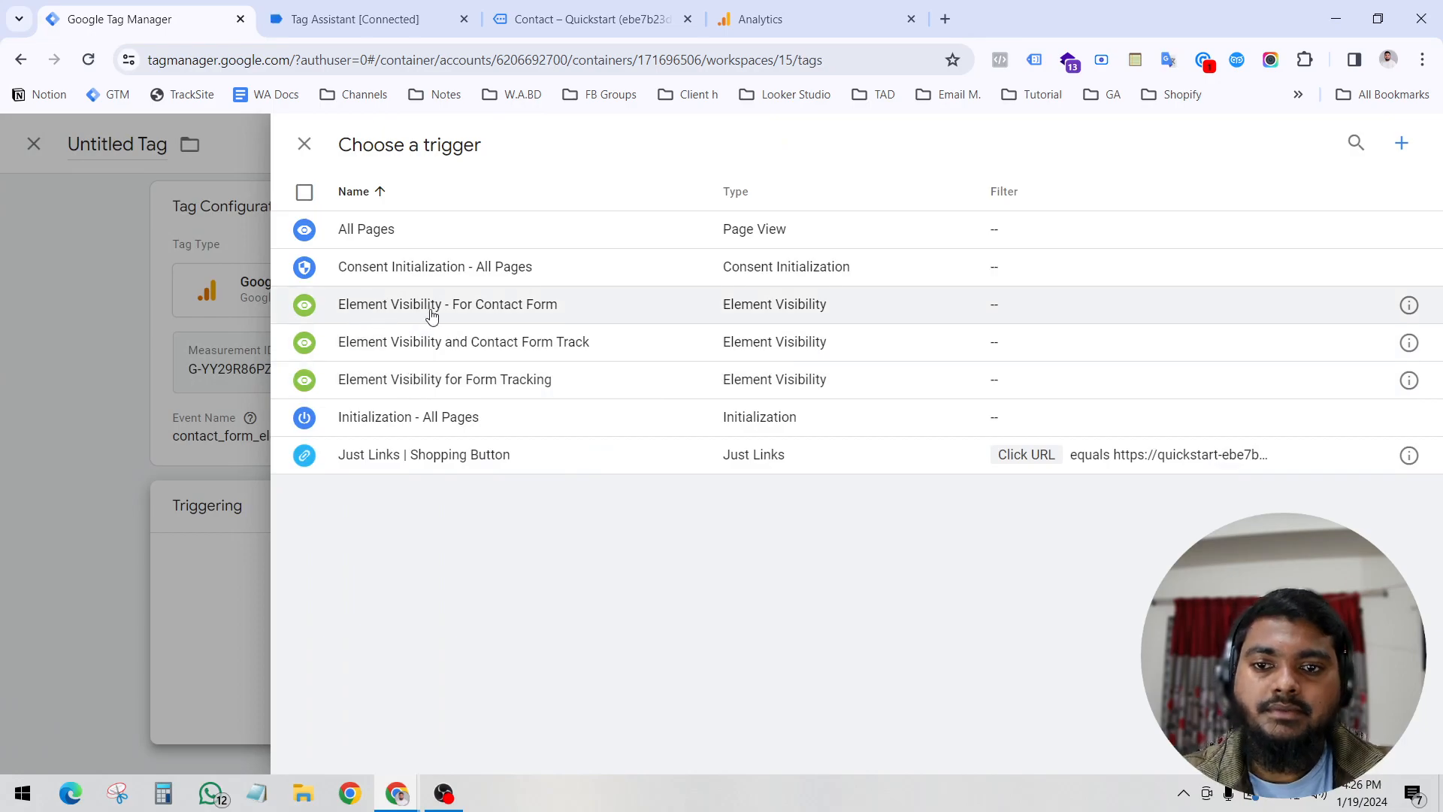
{"action": "left_click", "coordinate": [545, 312]}
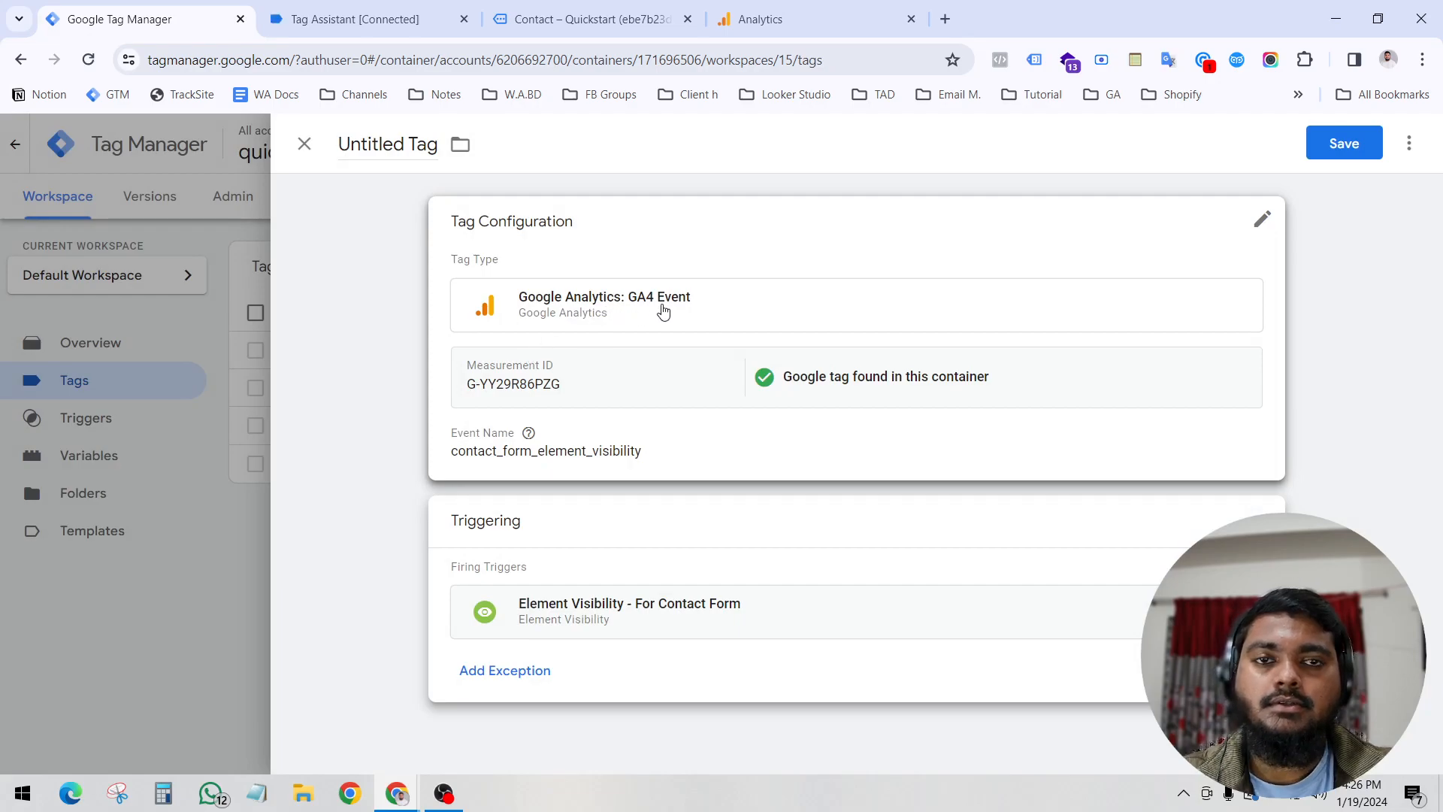
Try to save the tag under the name "Contact Form Submit - Element Visibility".
{"action": "left_click", "coordinate": [1345, 143]}
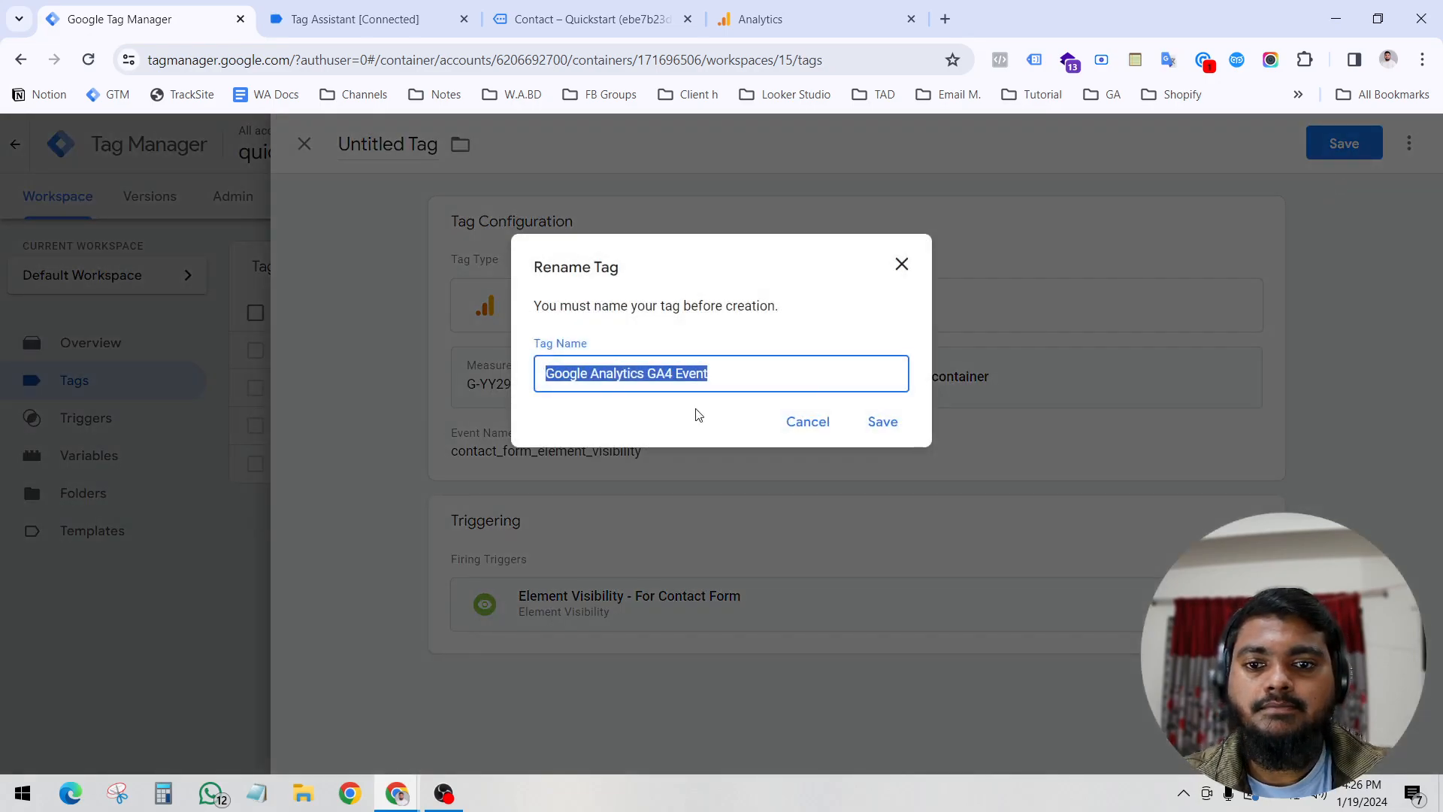
{"action": "left_click", "coordinate": [749, 376]}
{"action": "triple_click", "coordinate": [751, 383]}
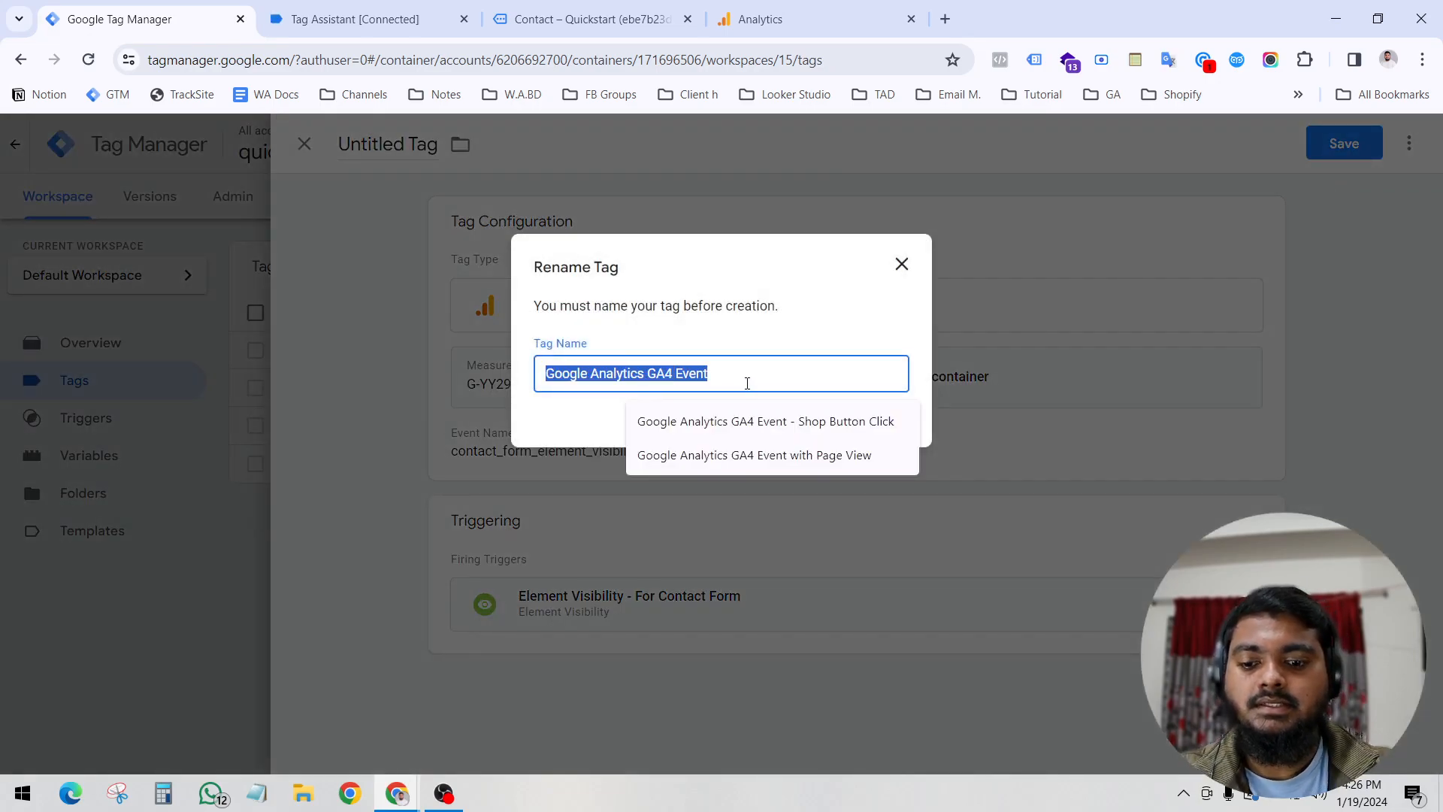
{"action": "type", "text": "Contact"}
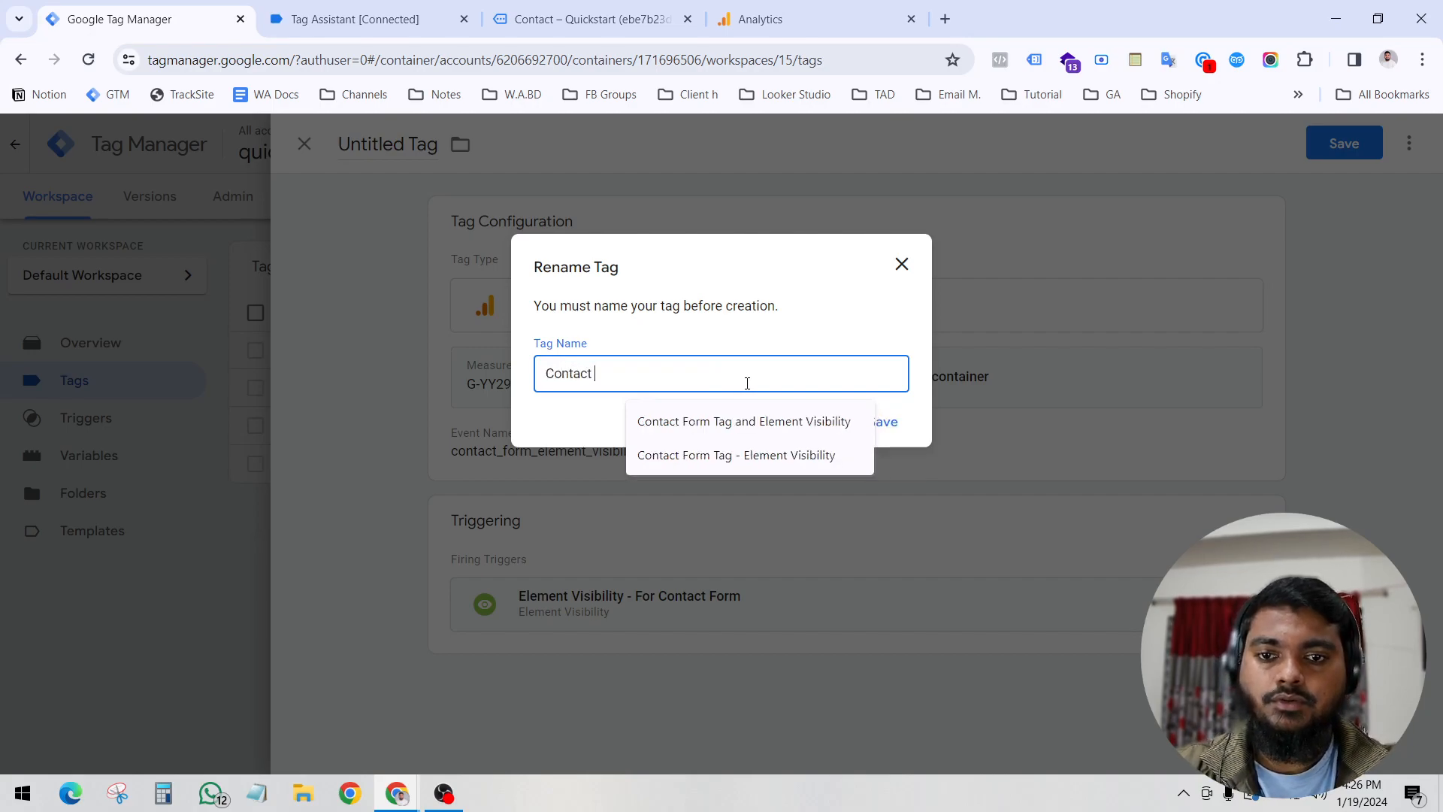
{"action": "type", "text": " Form Submit - Element Visibility"}
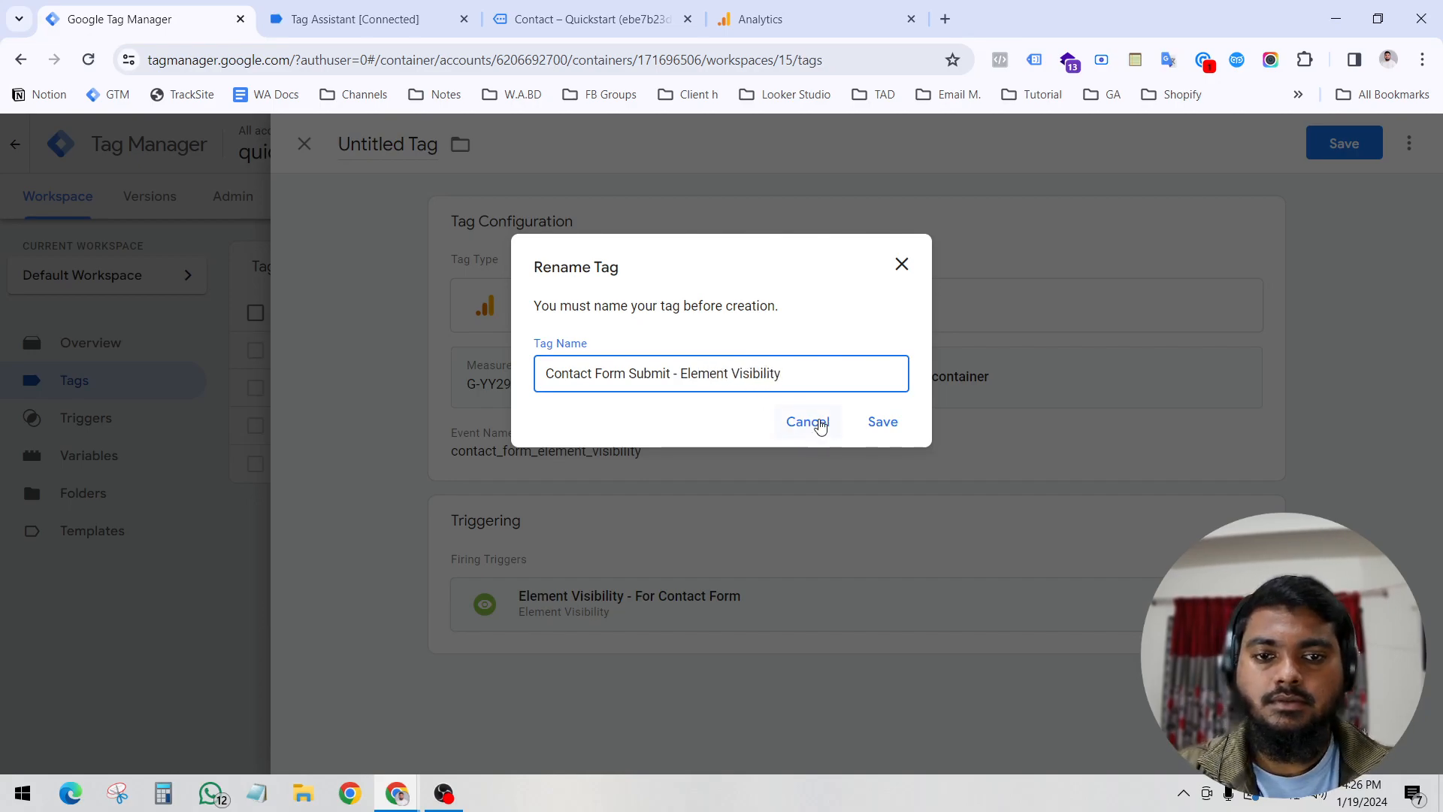
{"action": "left_click", "coordinate": [880, 422]}
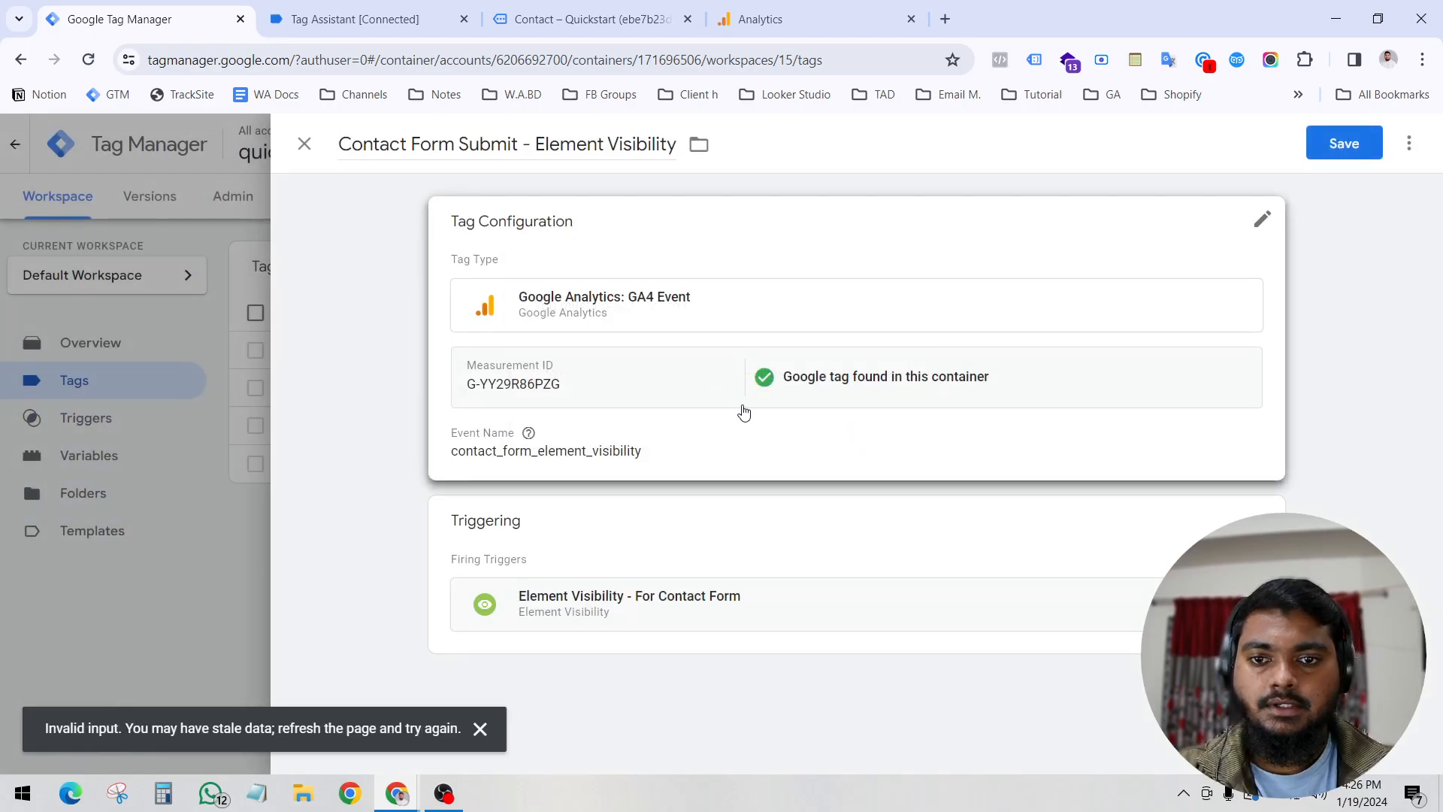
Open the tag configuration for editing and copy its measurement ID and event name for reuse.
{"action": "left_click", "coordinate": [654, 424]}
{"action": "triple_click", "coordinate": [628, 416]}
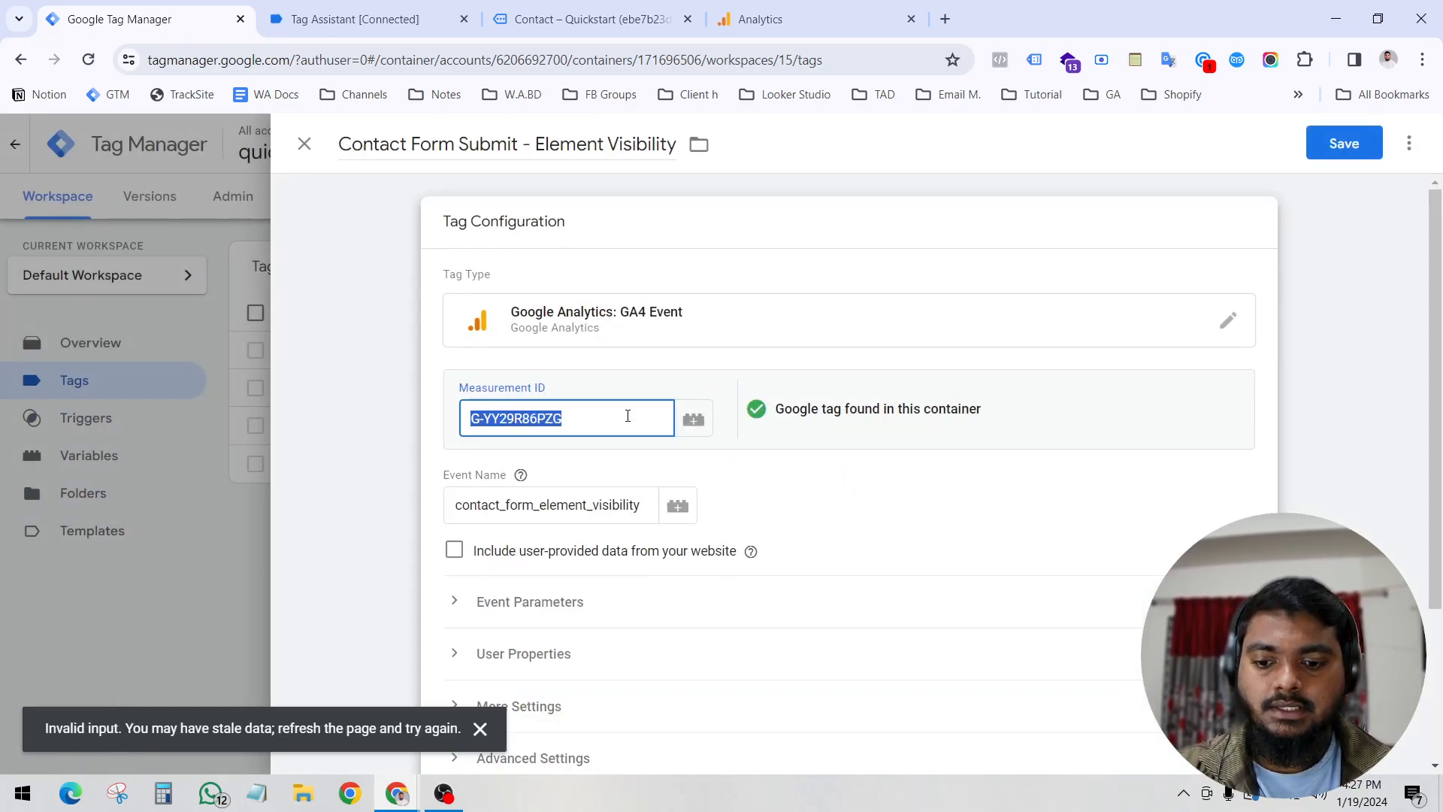
{"action": "triple_click", "coordinate": [618, 506]}
{"action": "key", "text": "super+c"}
Abandon the unsaved tag and create a new tag of type Google Analytics: GA4 Event.
{"action": "left_click", "coordinate": [341, 341]}
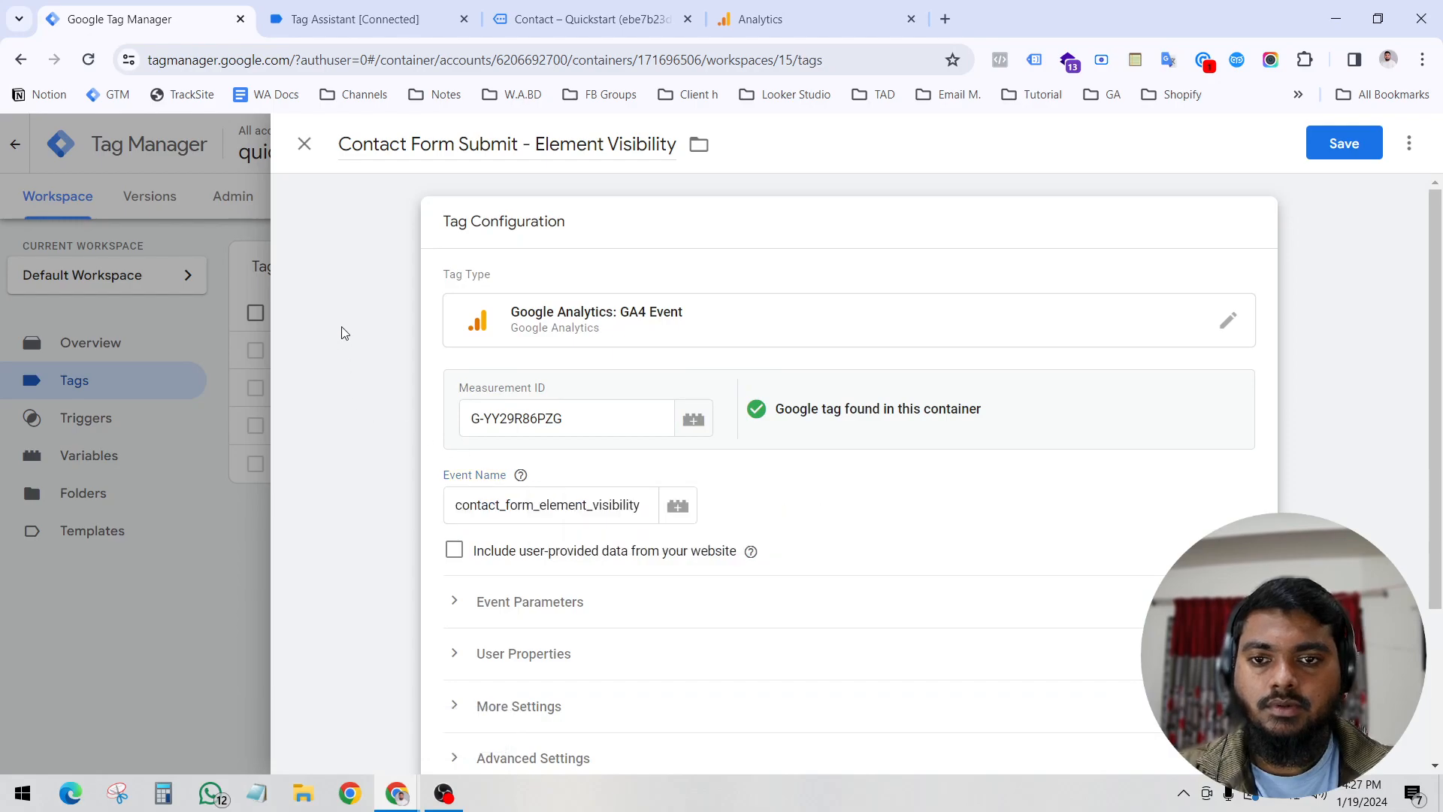
{"action": "left_click", "coordinate": [114, 116]}
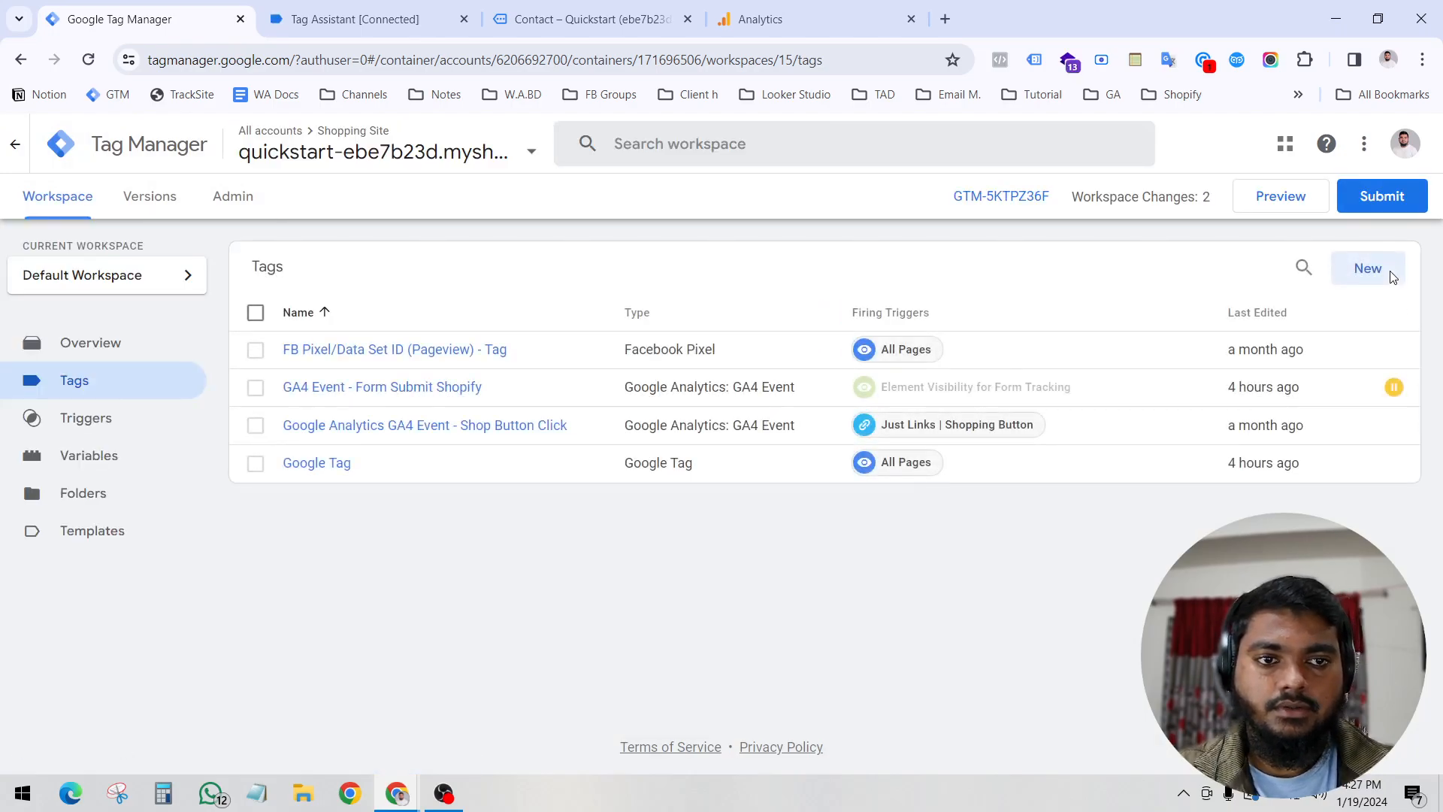
{"action": "left_click", "coordinate": [1343, 284]}
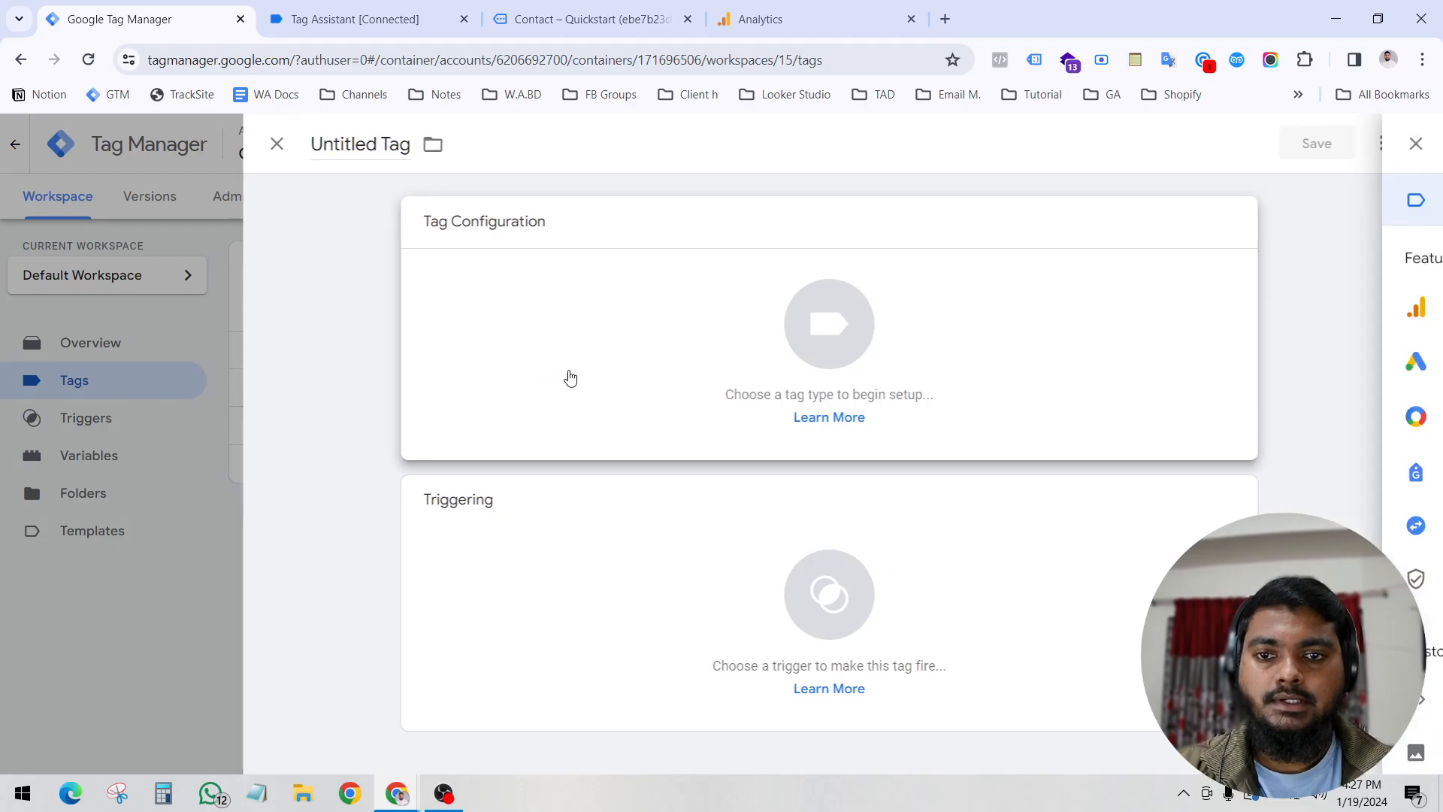
{"action": "left_click", "coordinate": [569, 377]}
{"action": "left_click", "coordinate": [980, 298]}
{"action": "left_click", "coordinate": [980, 331]}
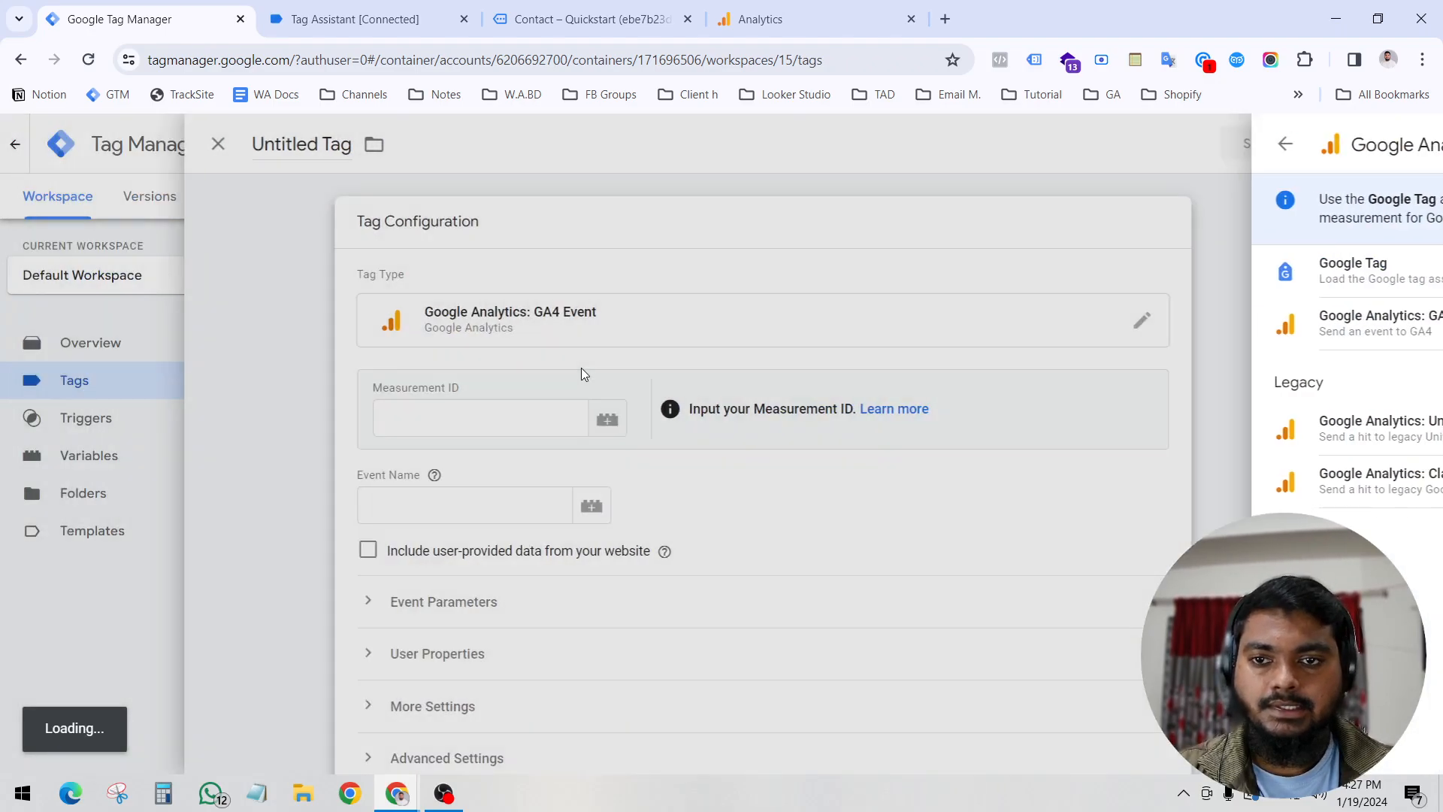
Set the new tag's measurement ID to G-YY29R86PZG and its event name to "contact_form_element_visibility".
{"action": "left_click", "coordinate": [555, 418]}
{"action": "key", "text": "super+v"}
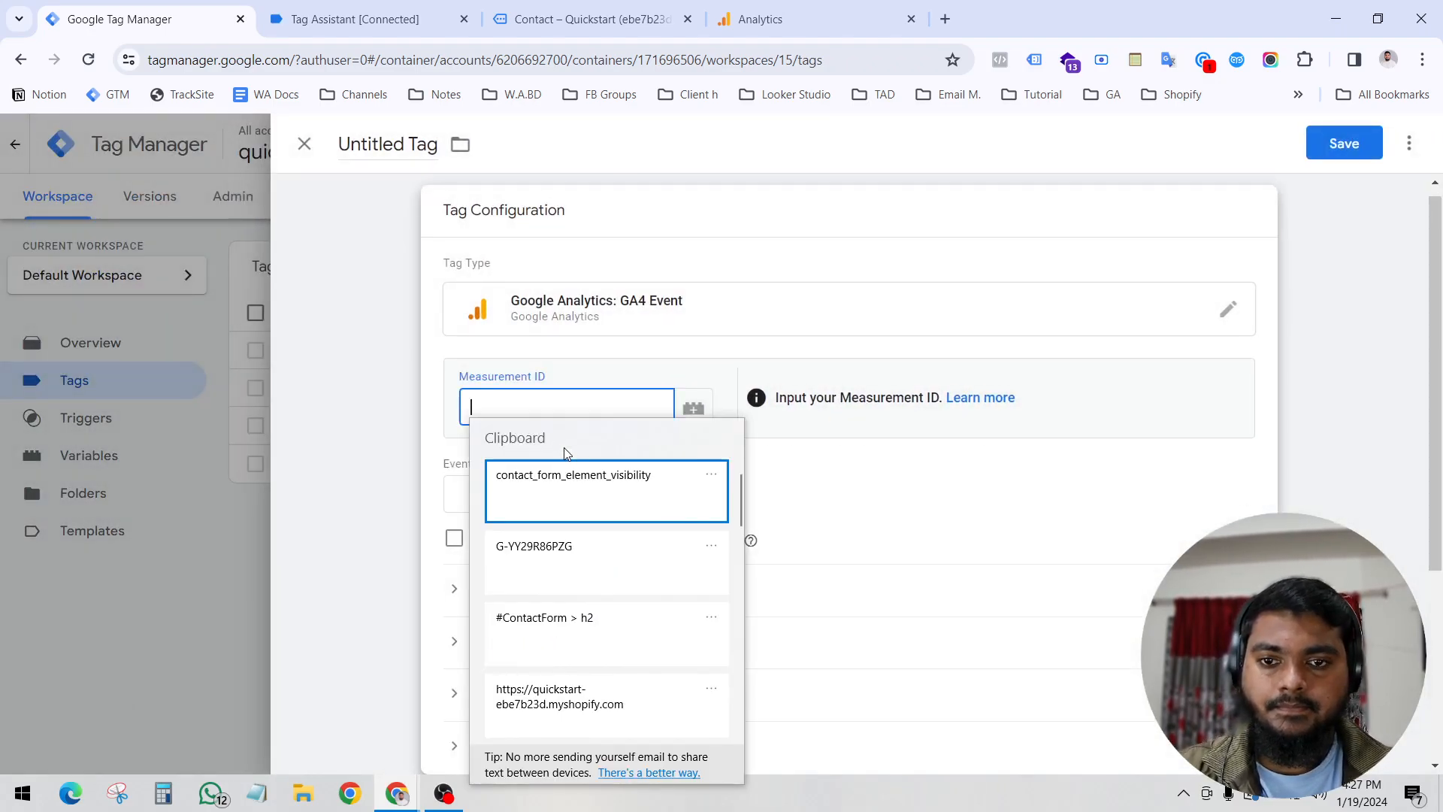
{"action": "left_click", "coordinate": [569, 545]}
{"action": "left_click", "coordinate": [530, 504]}
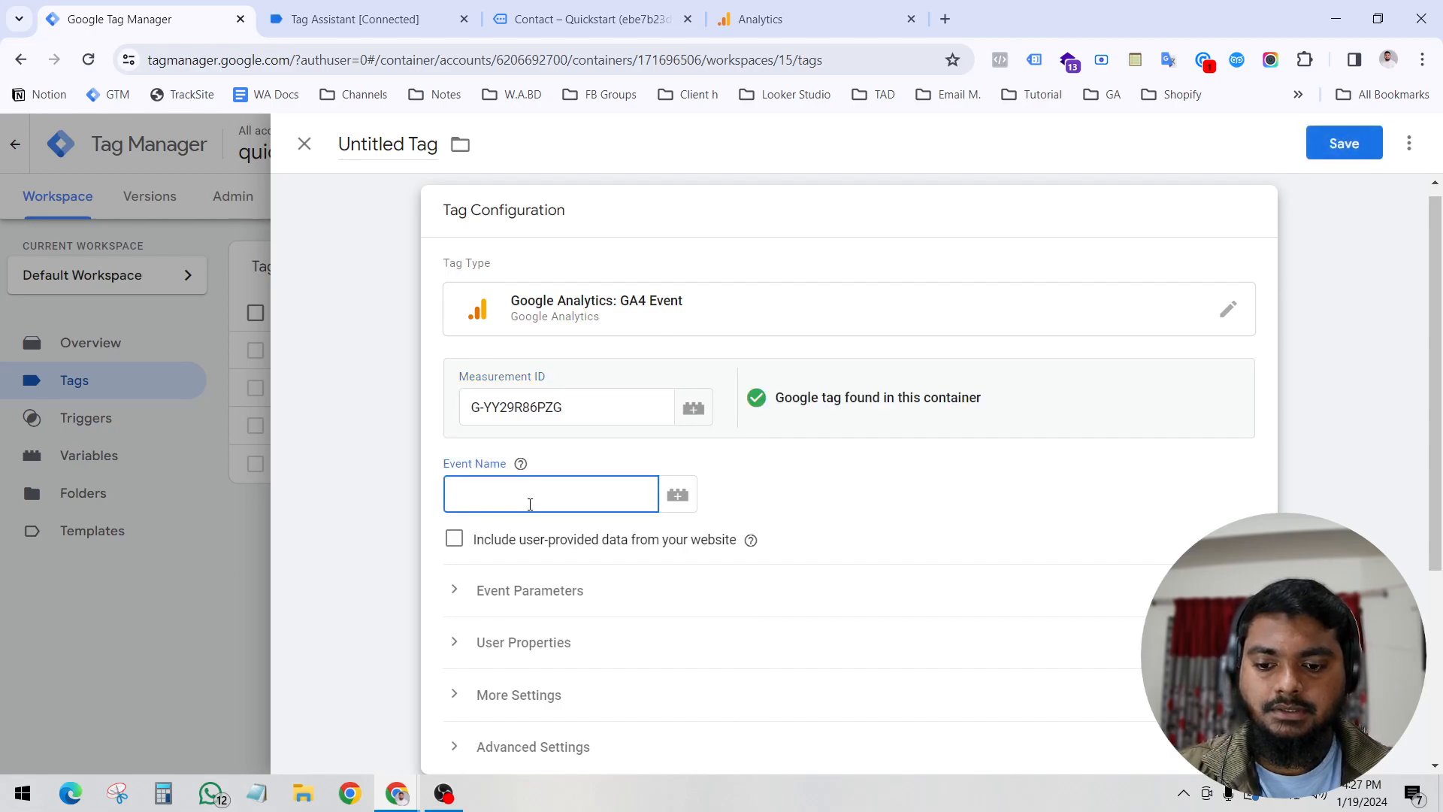
{"action": "key", "text": "super+v"}
{"action": "left_click", "coordinate": [573, 212]}
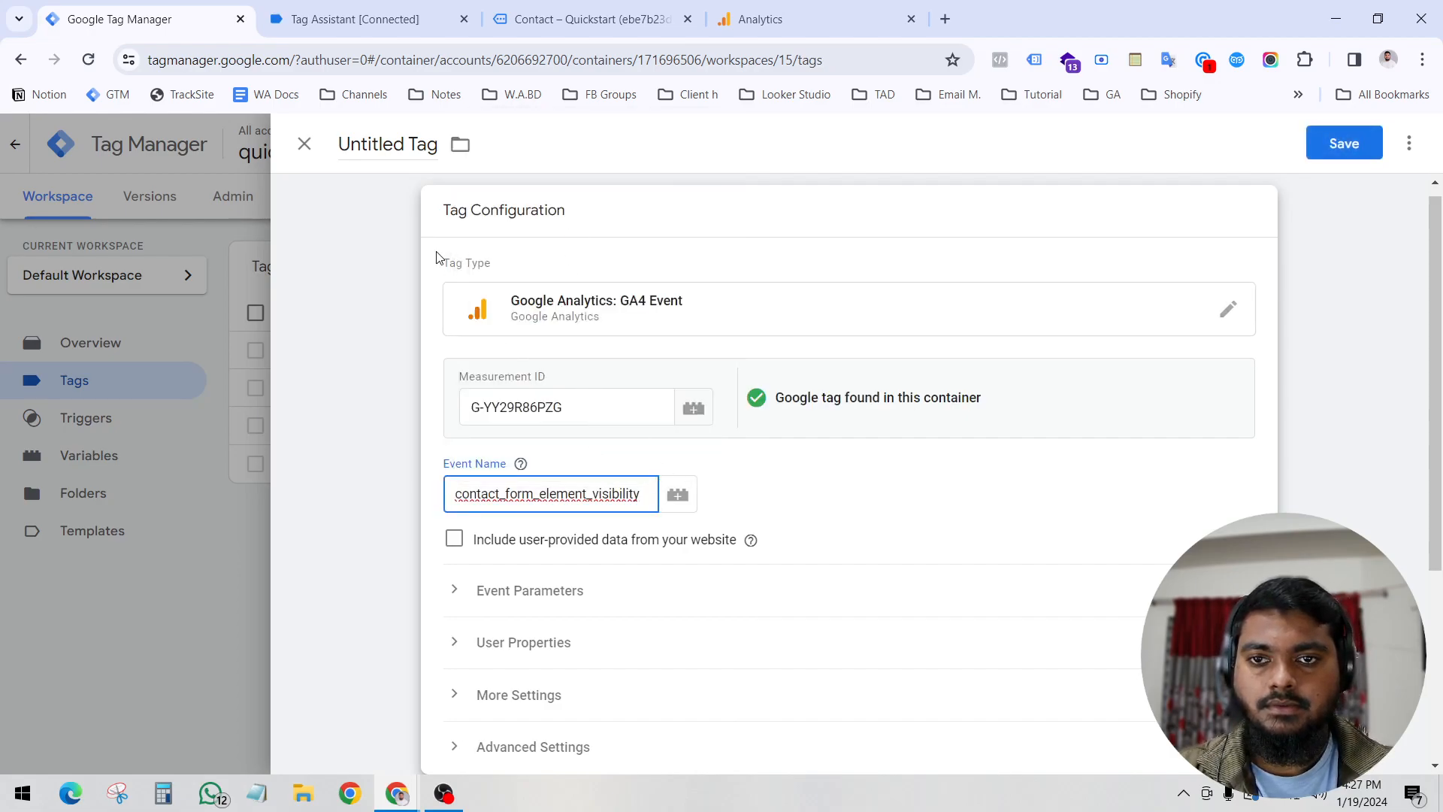
Name the new tag "Contact Form - Element Visibility".
{"action": "left_click", "coordinate": [346, 144]}
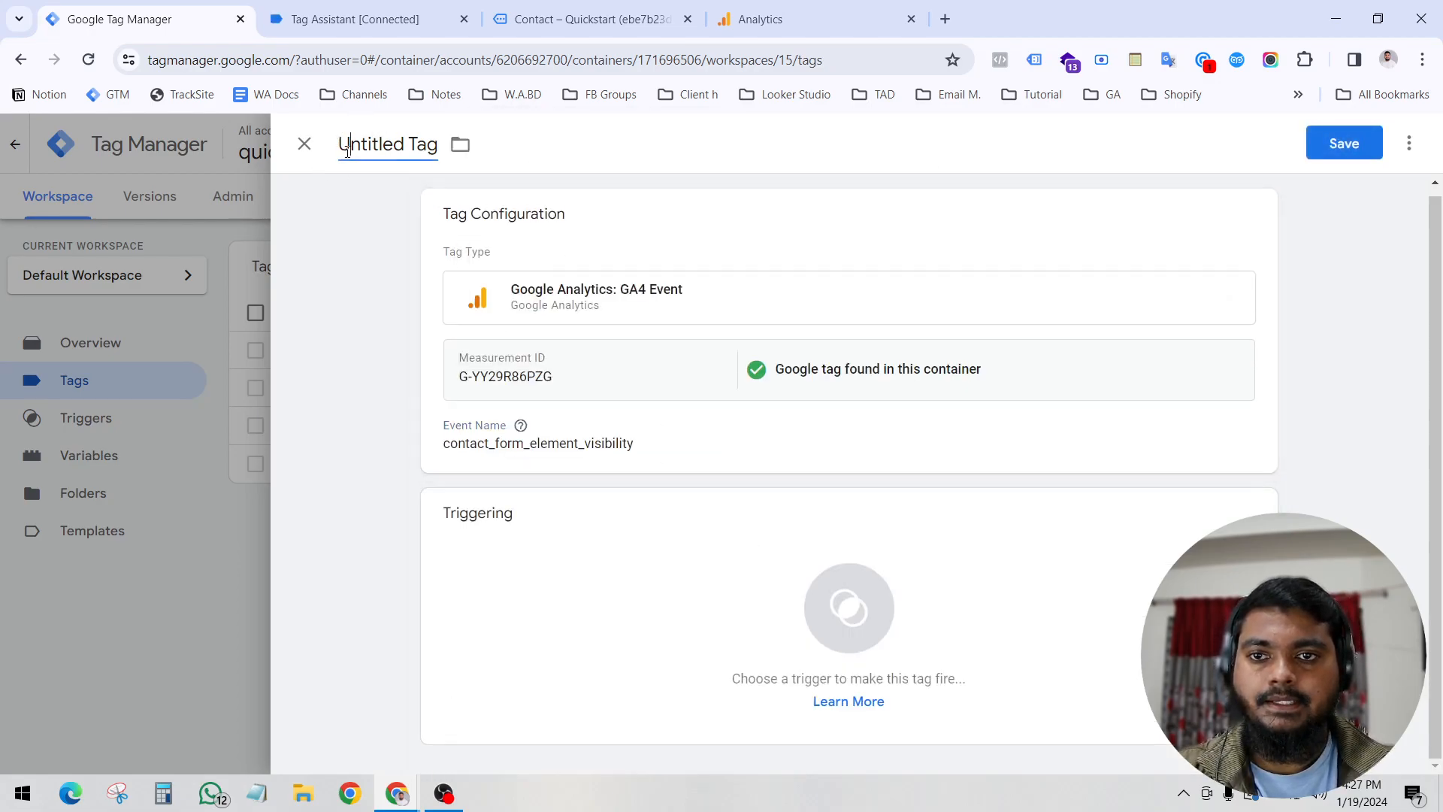
{"action": "type", "text": "Contact Form _"}
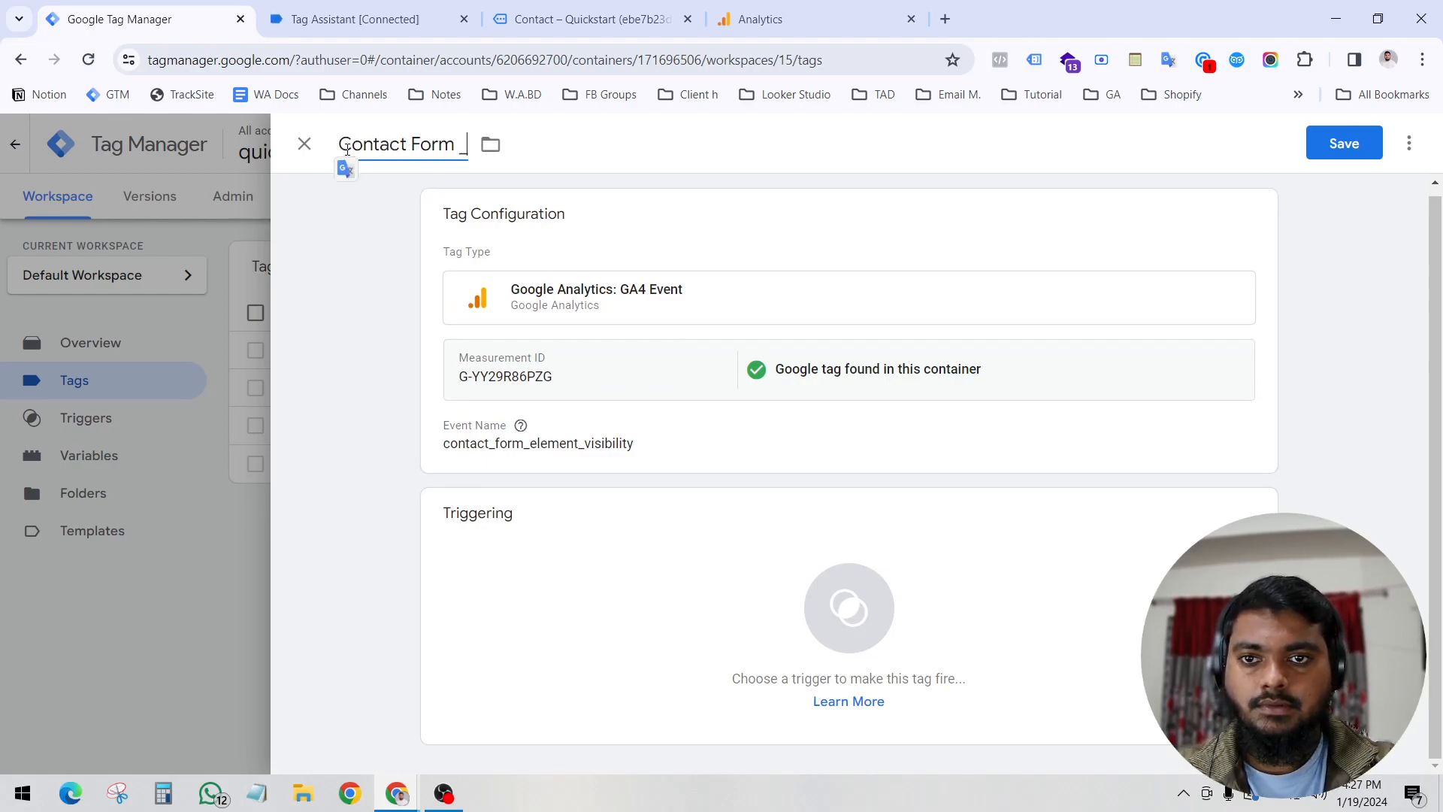
{"action": "key", "text": "BackSpace"}
{"action": "type", "text": "- Eleme"}
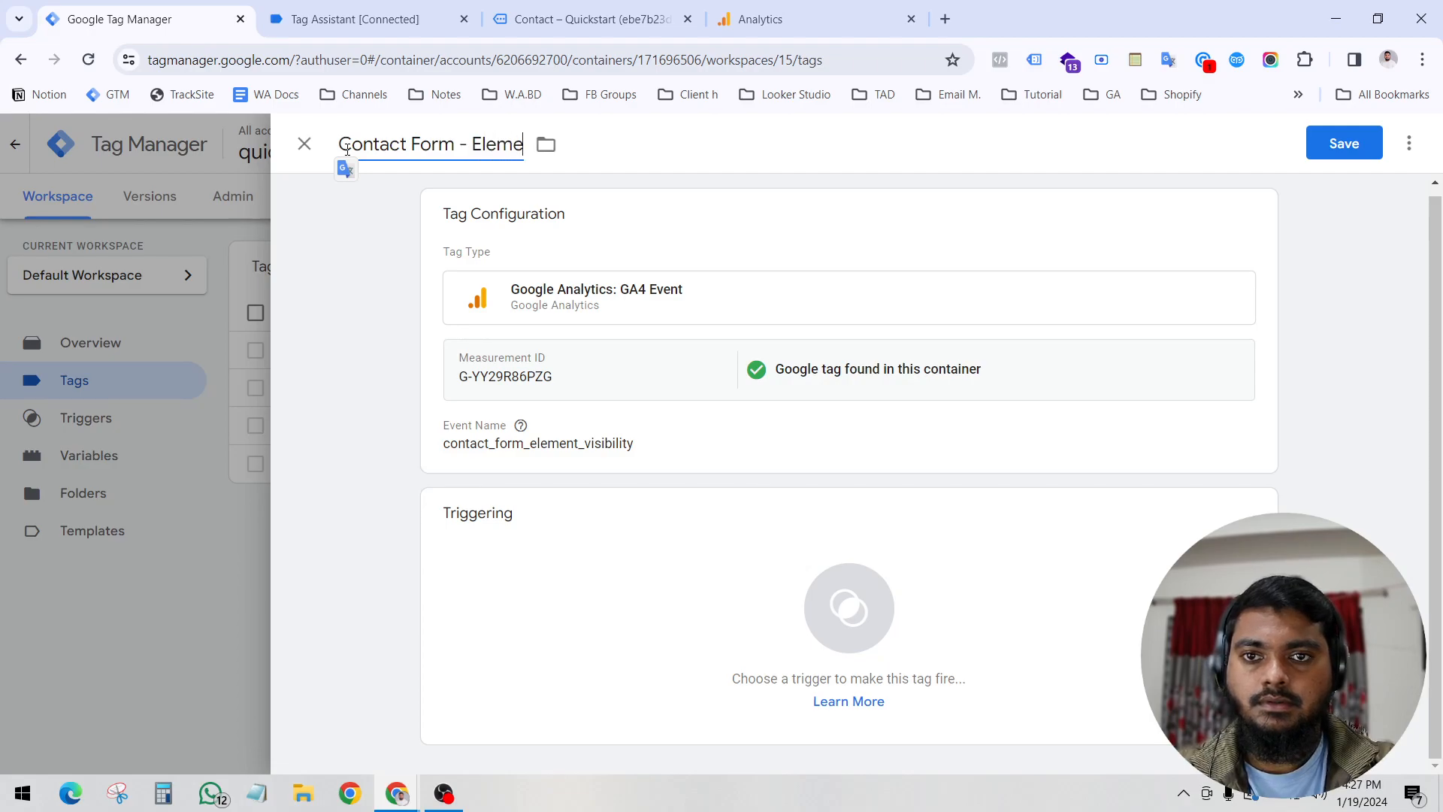
{"action": "type", "text": "nt Visibility"}
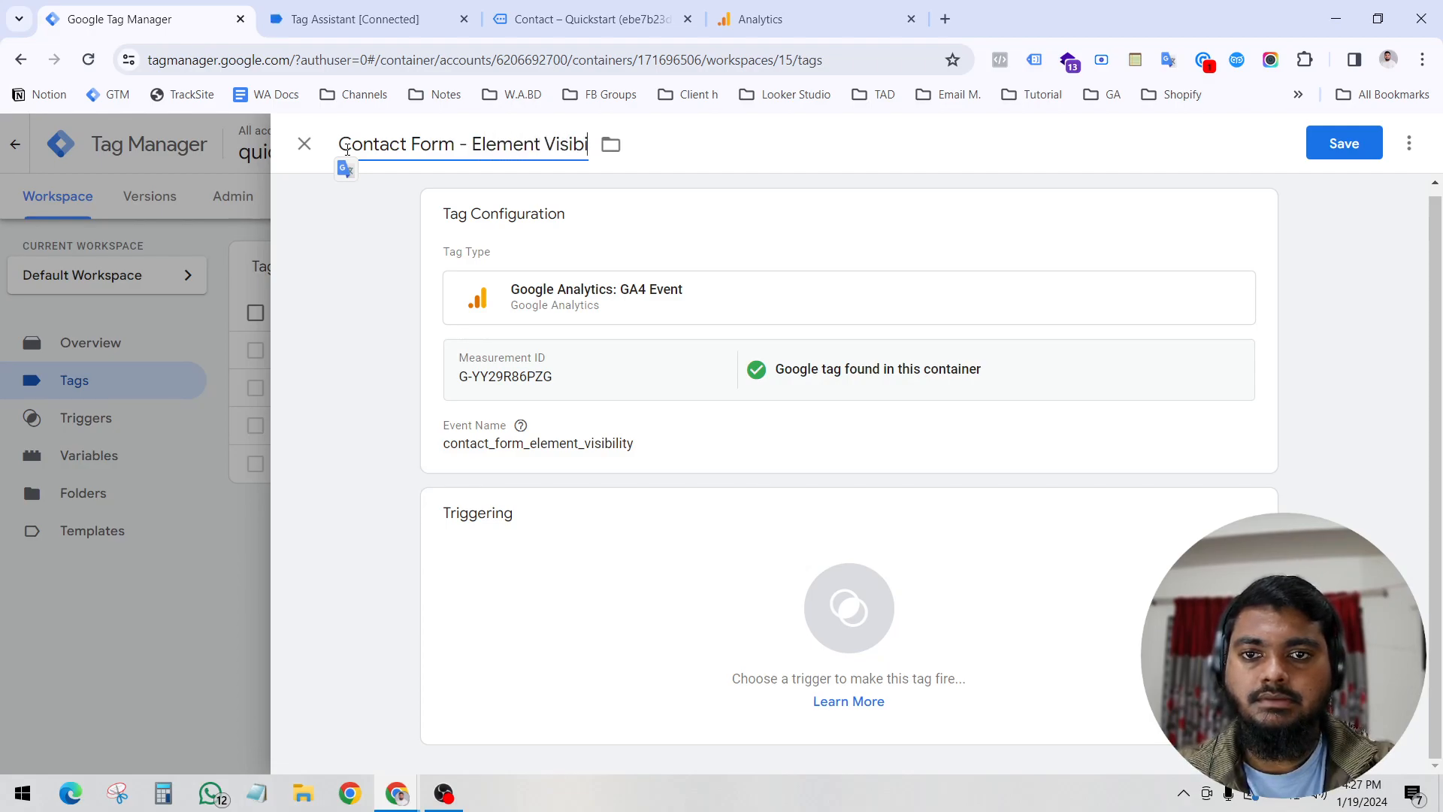
Add "Element Visibility - For Contact Form" as the tag's firing trigger and save the tag.
{"action": "left_click", "coordinate": [1343, 150]}
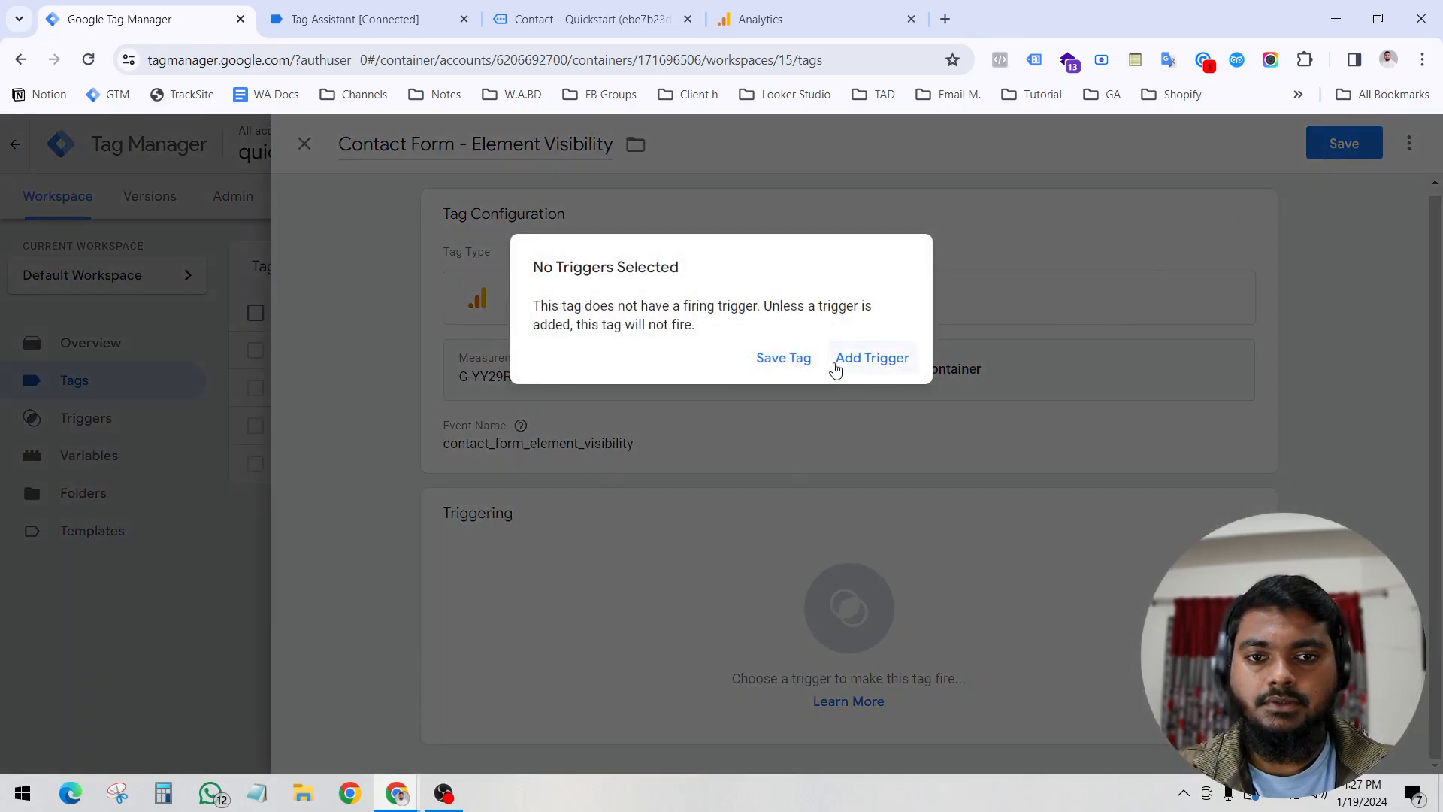
{"action": "left_click", "coordinate": [871, 358]}
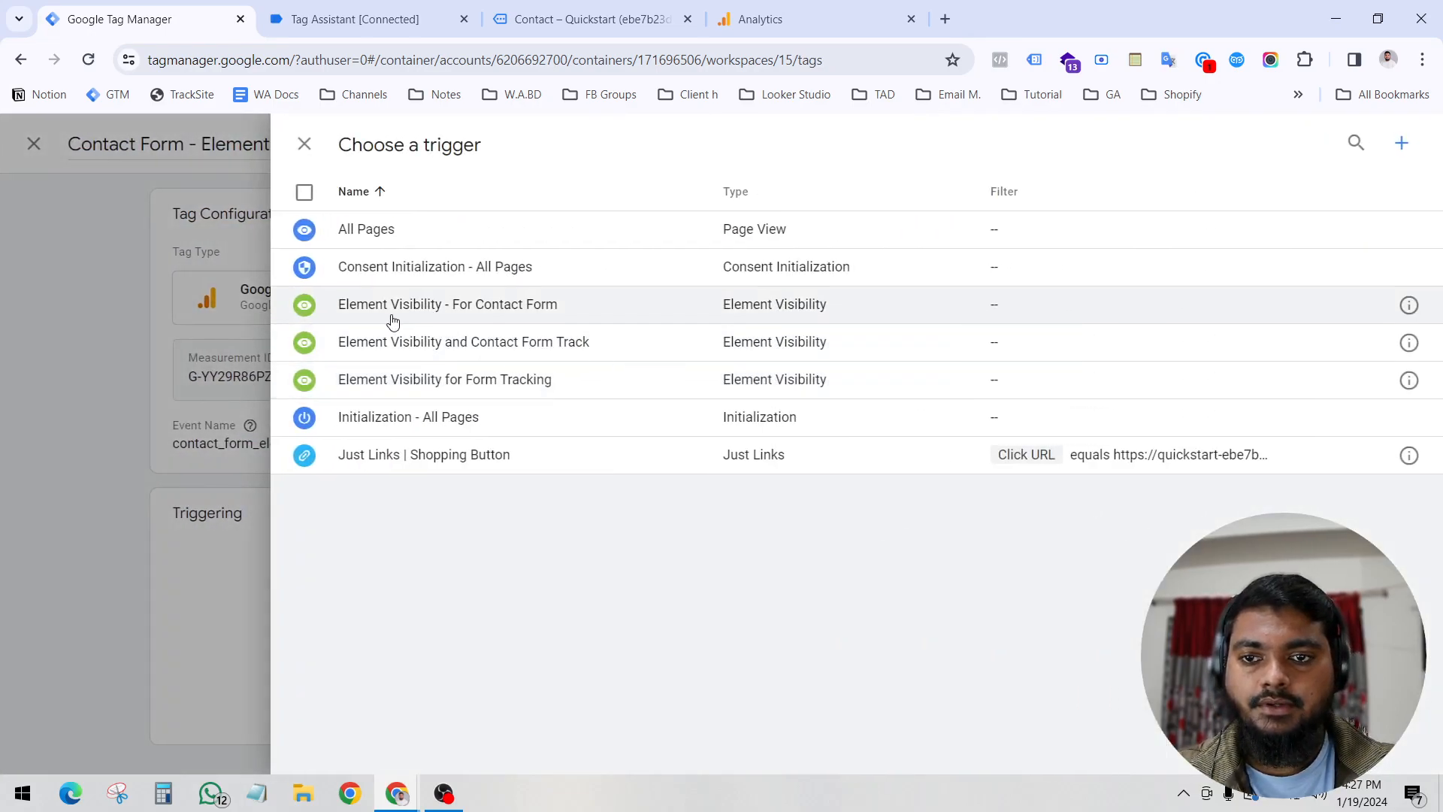
{"action": "left_click", "coordinate": [509, 307]}
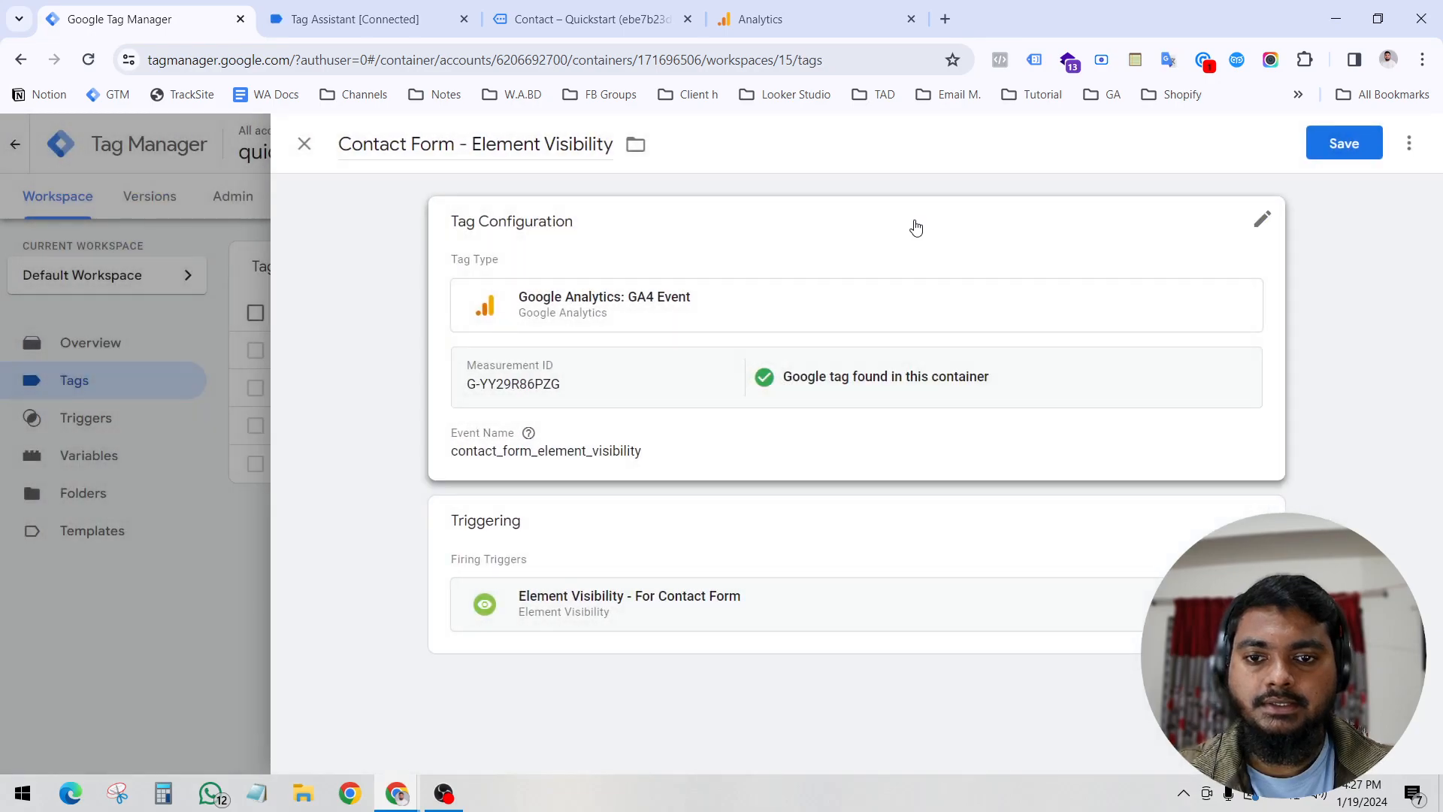
{"action": "left_click", "coordinate": [1332, 135]}
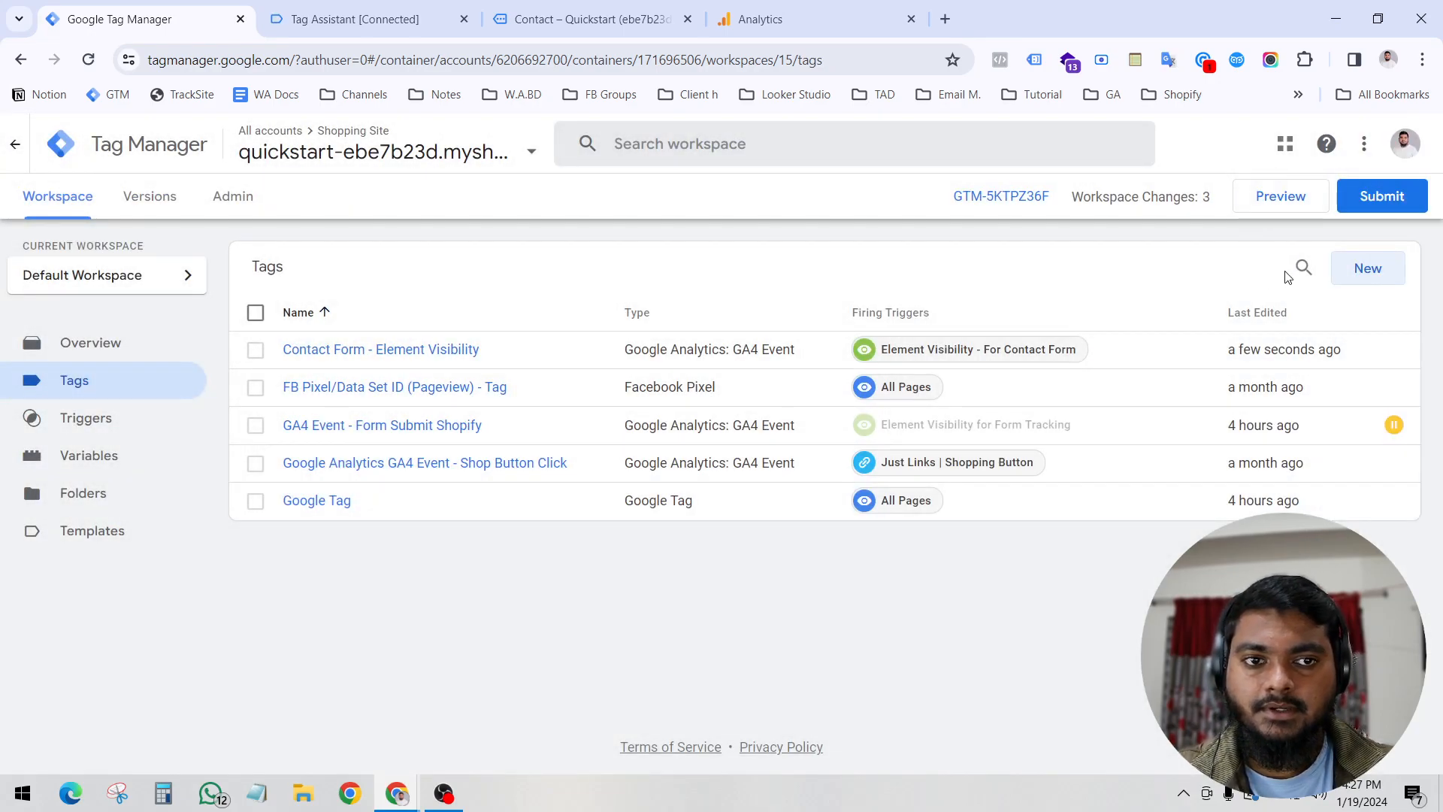
Publish the workspace changes as a version named "Contact Form Submit" and return to the workspace overview.
{"action": "left_click", "coordinate": [1387, 197]}
{"action": "left_click", "coordinate": [594, 373]}
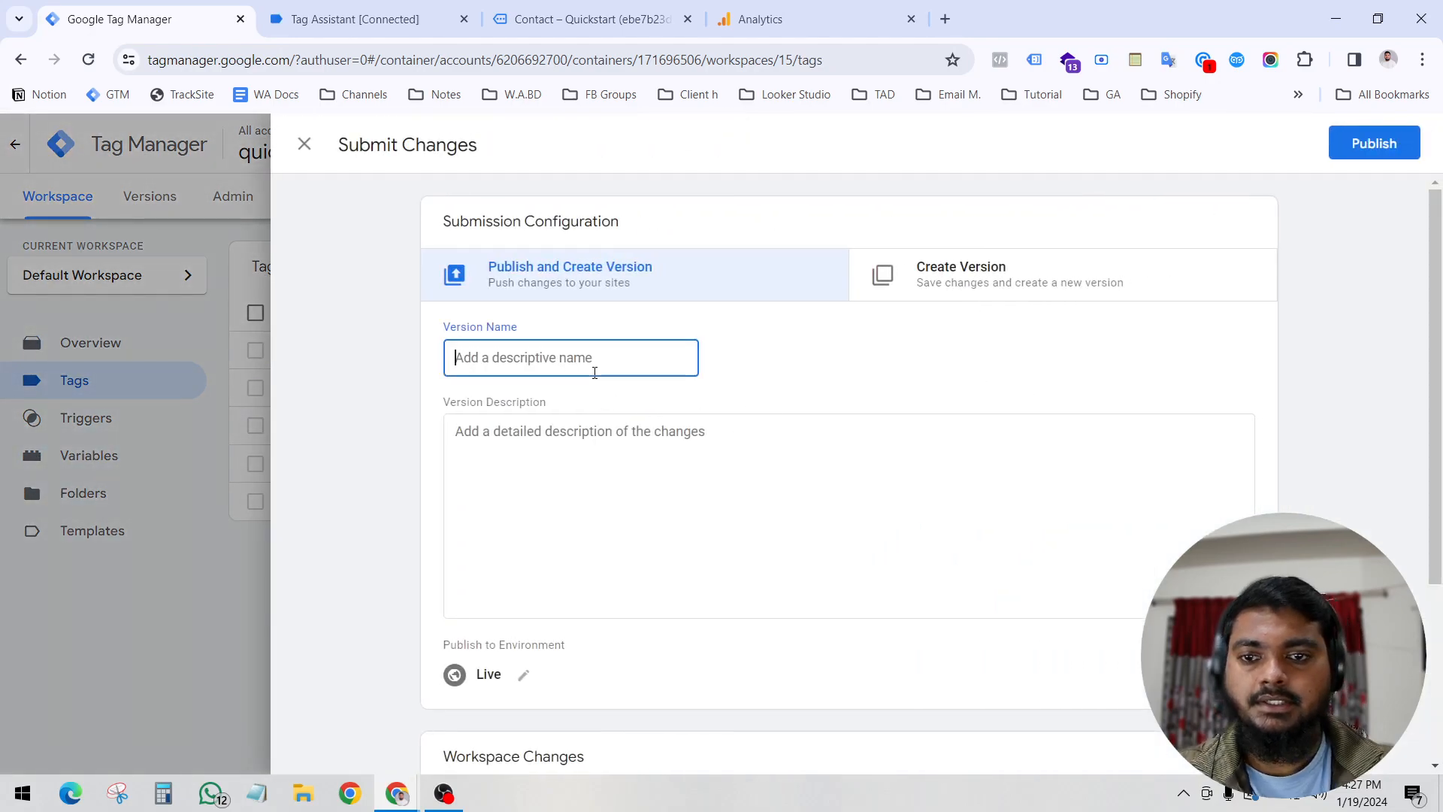
{"action": "type", "text": "COnt"}
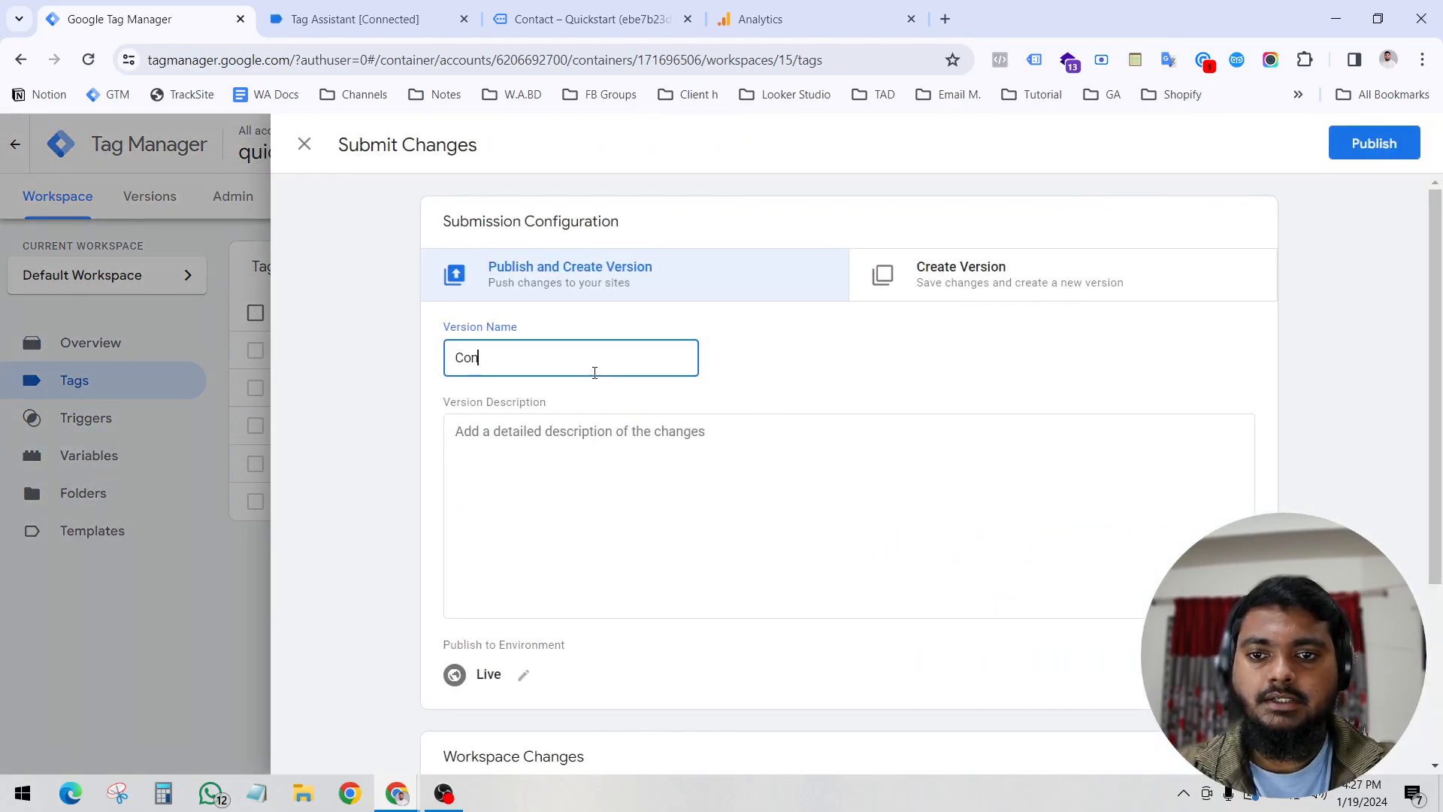
{"action": "type", "text": "act Form Submit"}
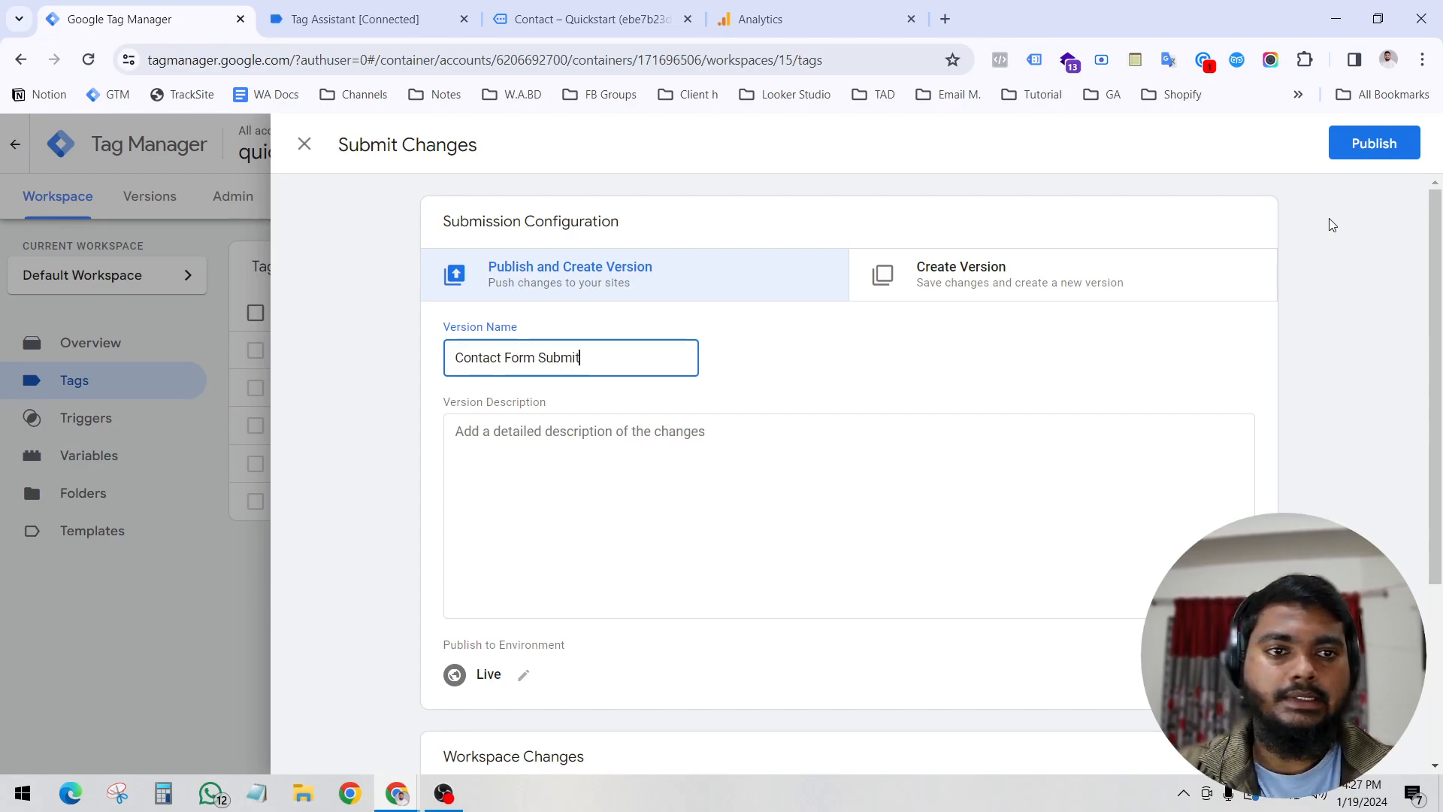
{"action": "left_click", "coordinate": [1375, 151]}
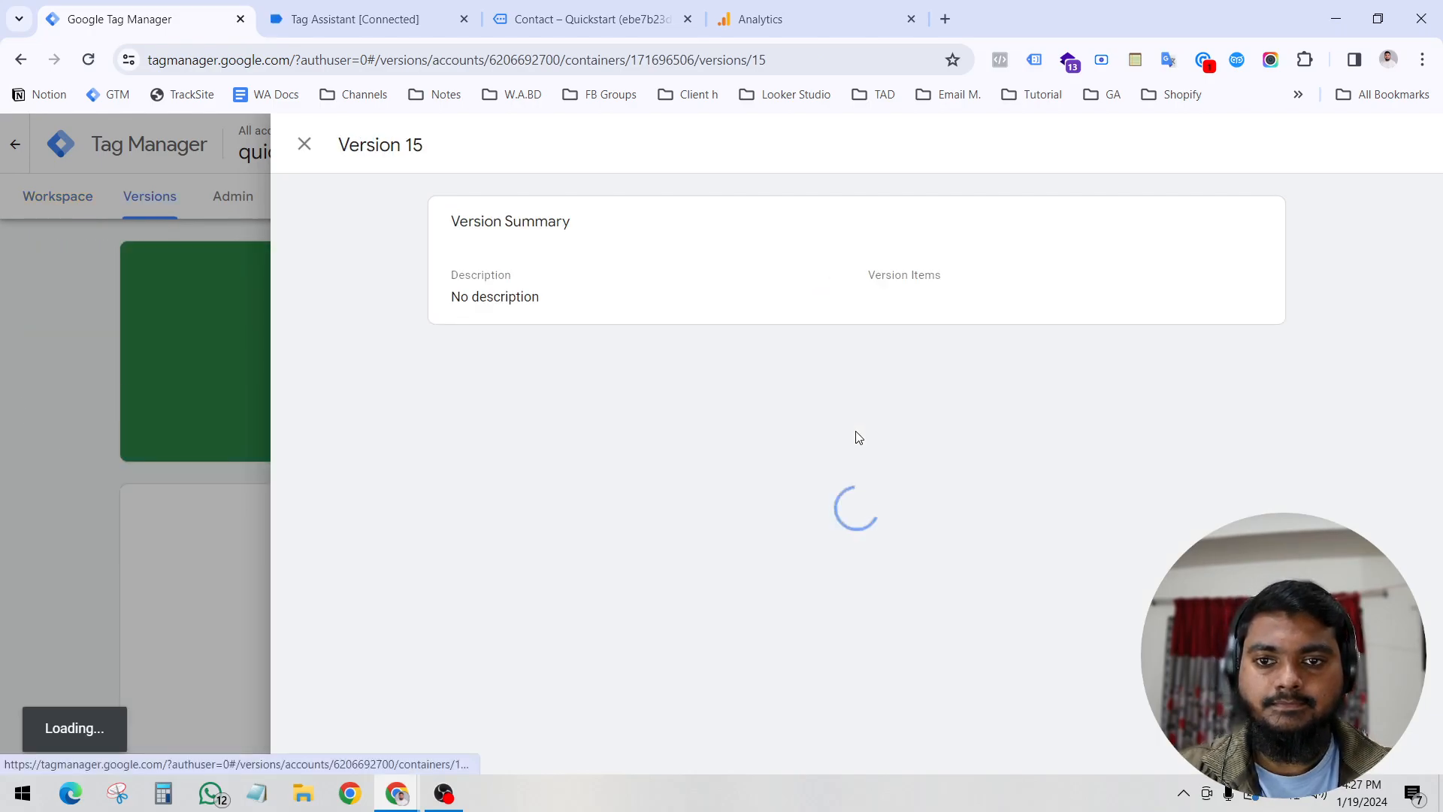
{"action": "left_click", "coordinate": [305, 144]}
{"action": "left_click", "coordinate": [54, 201]}
Switch to Google Analytics and open DebugView from the Shopping Site property's admin settings.
{"action": "left_click", "coordinate": [833, 14]}
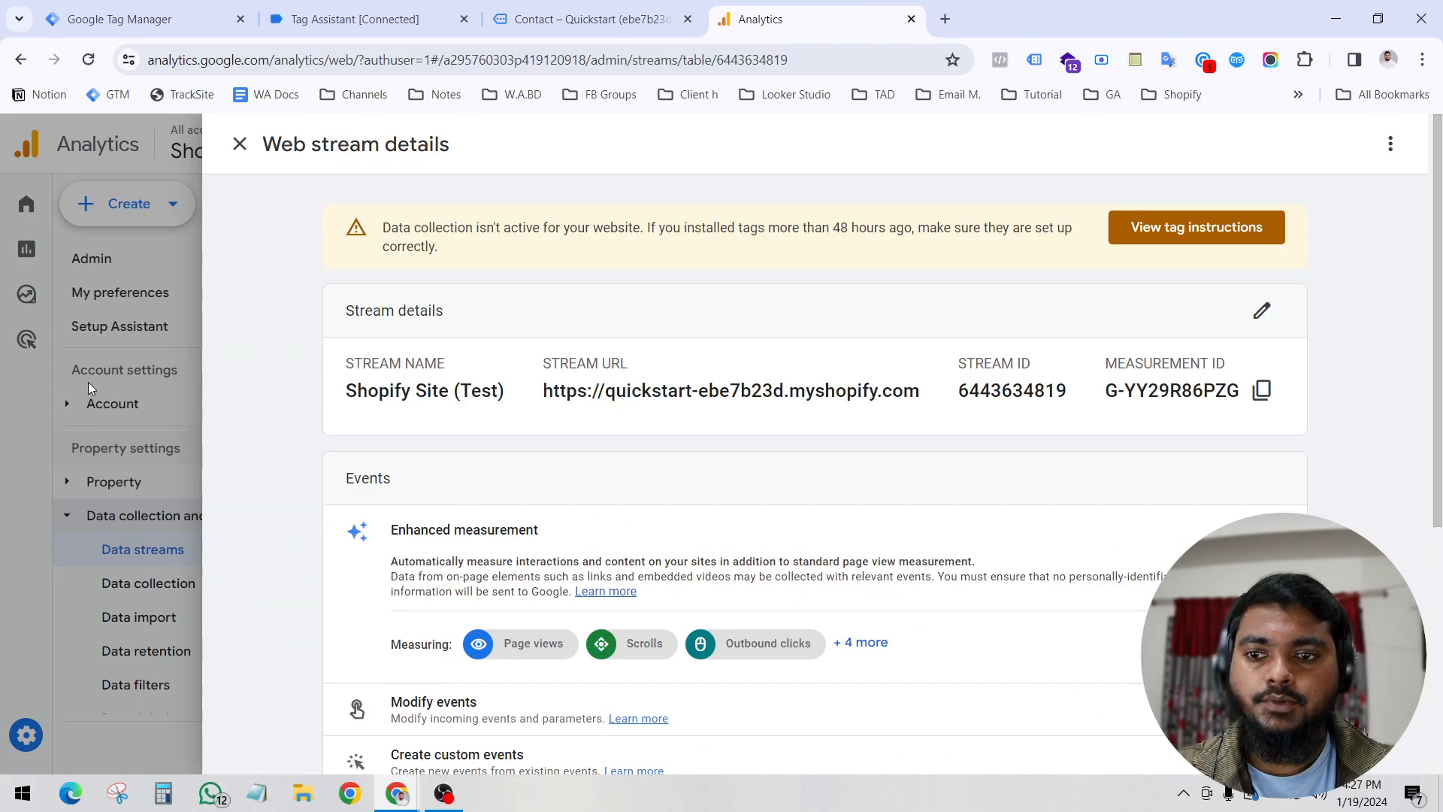
{"action": "left_click", "coordinate": [90, 382]}
{"action": "left_click", "coordinate": [108, 548]}
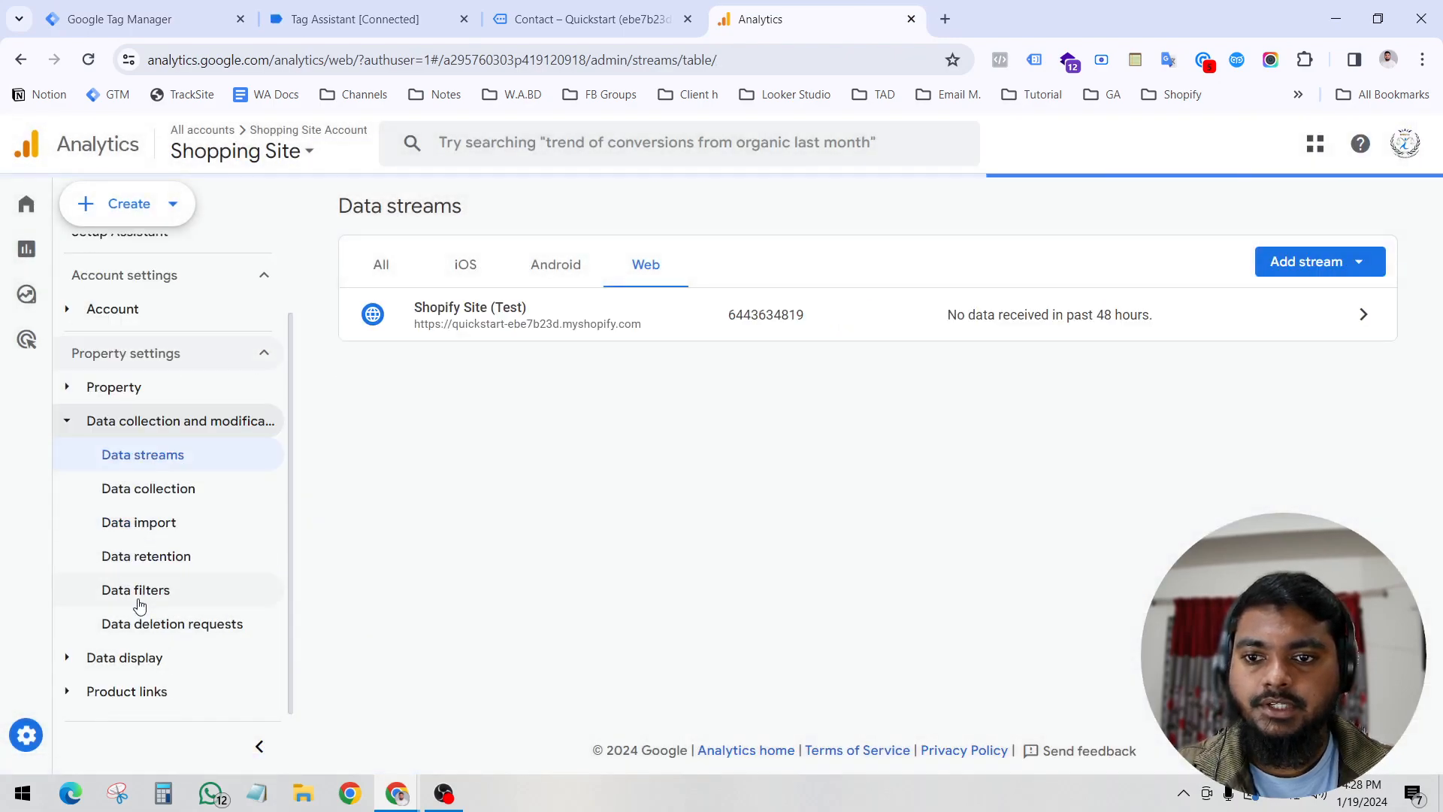
{"action": "scroll", "coordinate": [143, 361], "scroll_direction": "up", "scroll_amount": 2}
{"action": "left_click", "coordinate": [103, 259]}
{"action": "scroll", "coordinate": [150, 593], "scroll_direction": "down", "scroll_amount": 2}
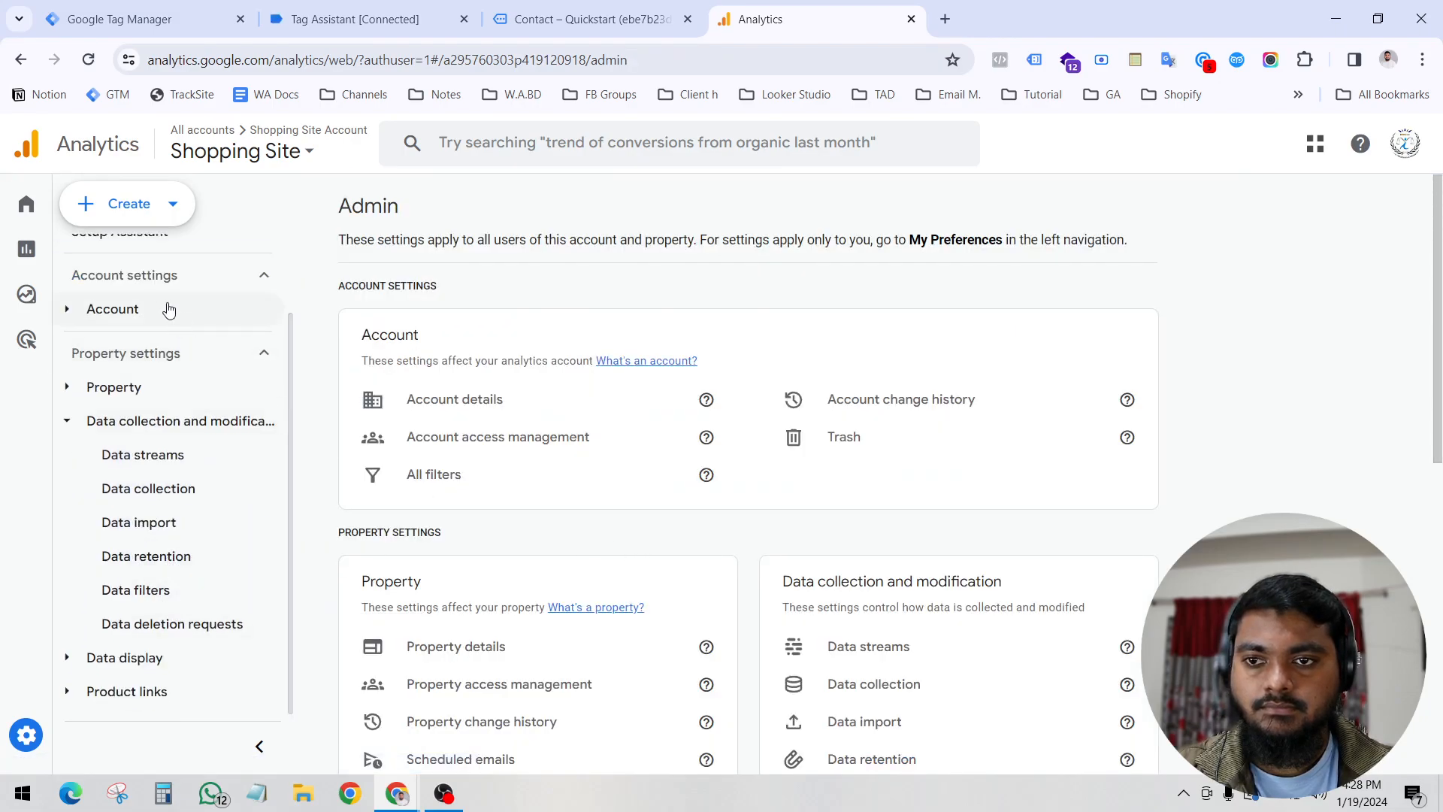
{"action": "scroll", "coordinate": [525, 499], "scroll_direction": "down", "scroll_amount": 8}
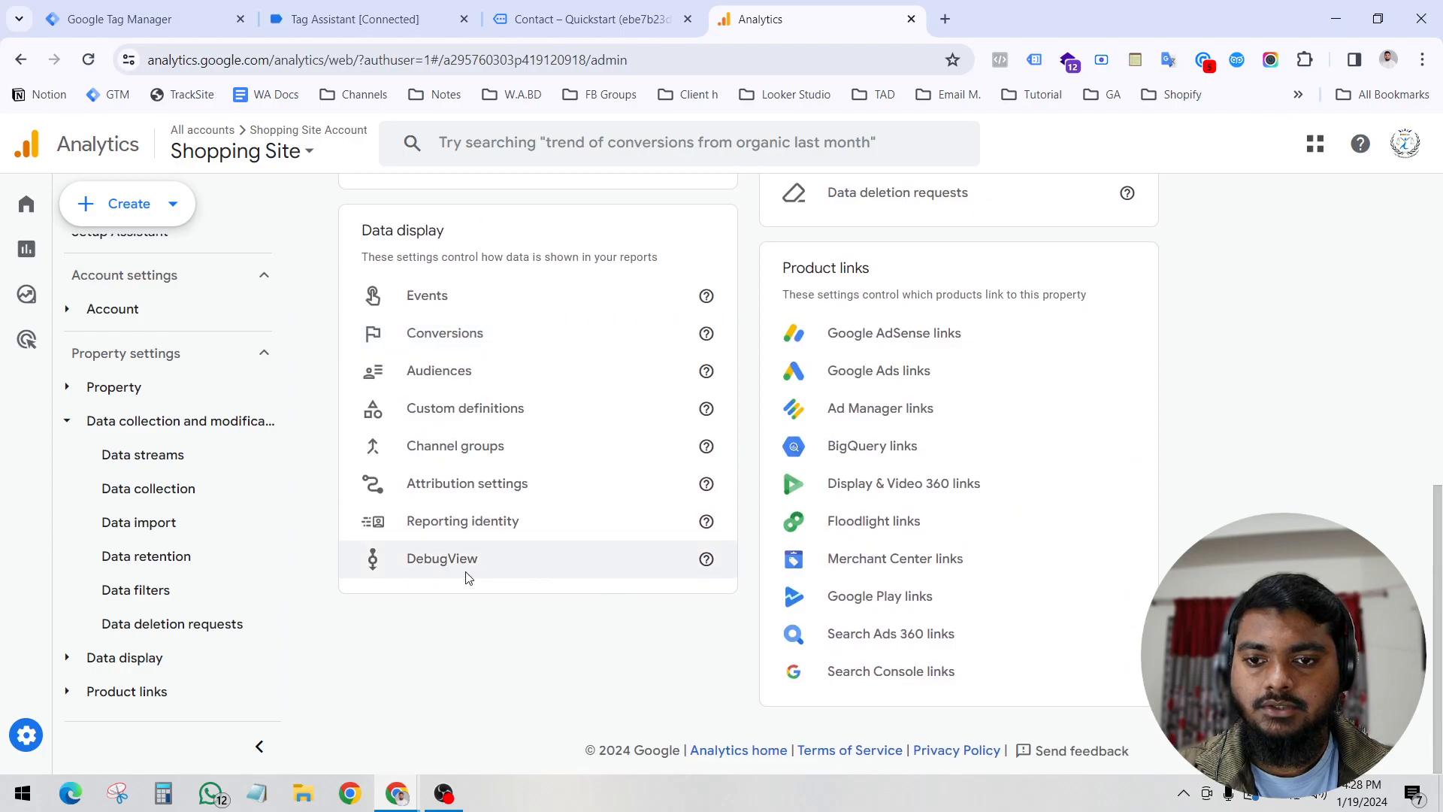
{"action": "left_click", "coordinate": [443, 564]}
Close the old store and Tag Assistant pages and connect a fresh Tag Manager preview to the Shopify store.
{"action": "left_click", "coordinate": [608, 8]}
{"action": "middle_click", "coordinate": [608, 8]}
{"action": "middle_click", "coordinate": [380, 6]}
{"action": "left_click", "coordinate": [127, 12]}
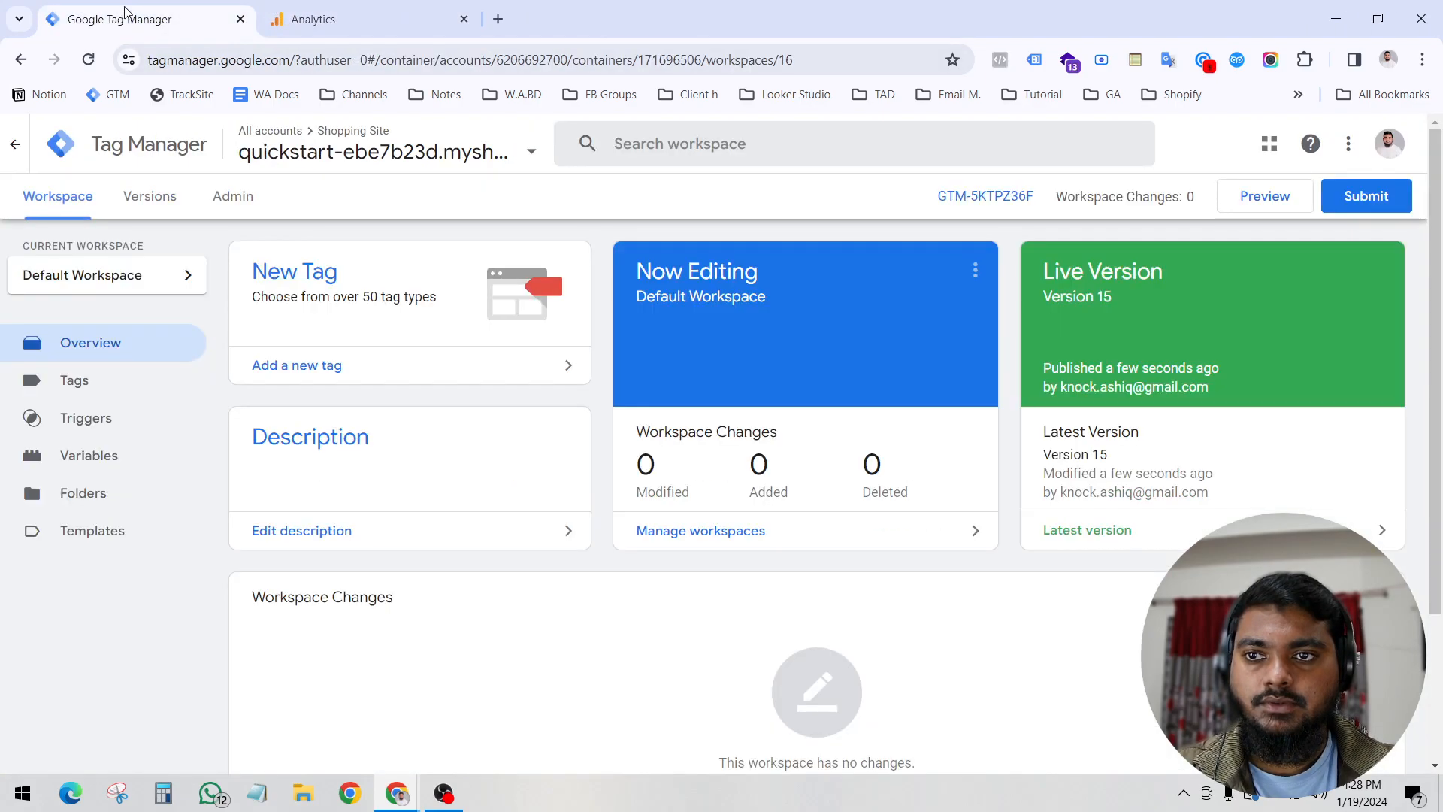
{"action": "left_click", "coordinate": [1263, 197]}
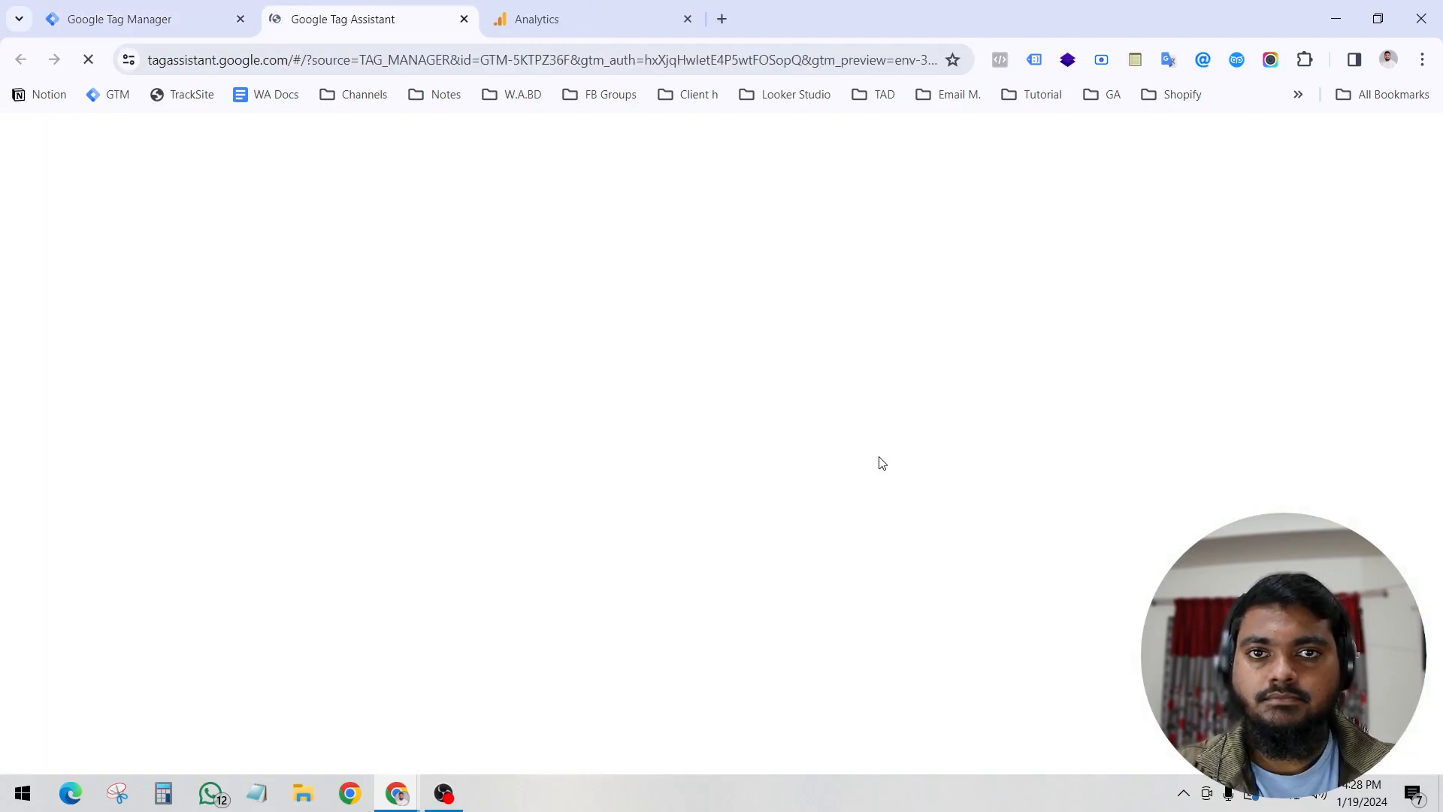
{"action": "left_click", "coordinate": [718, 617]}
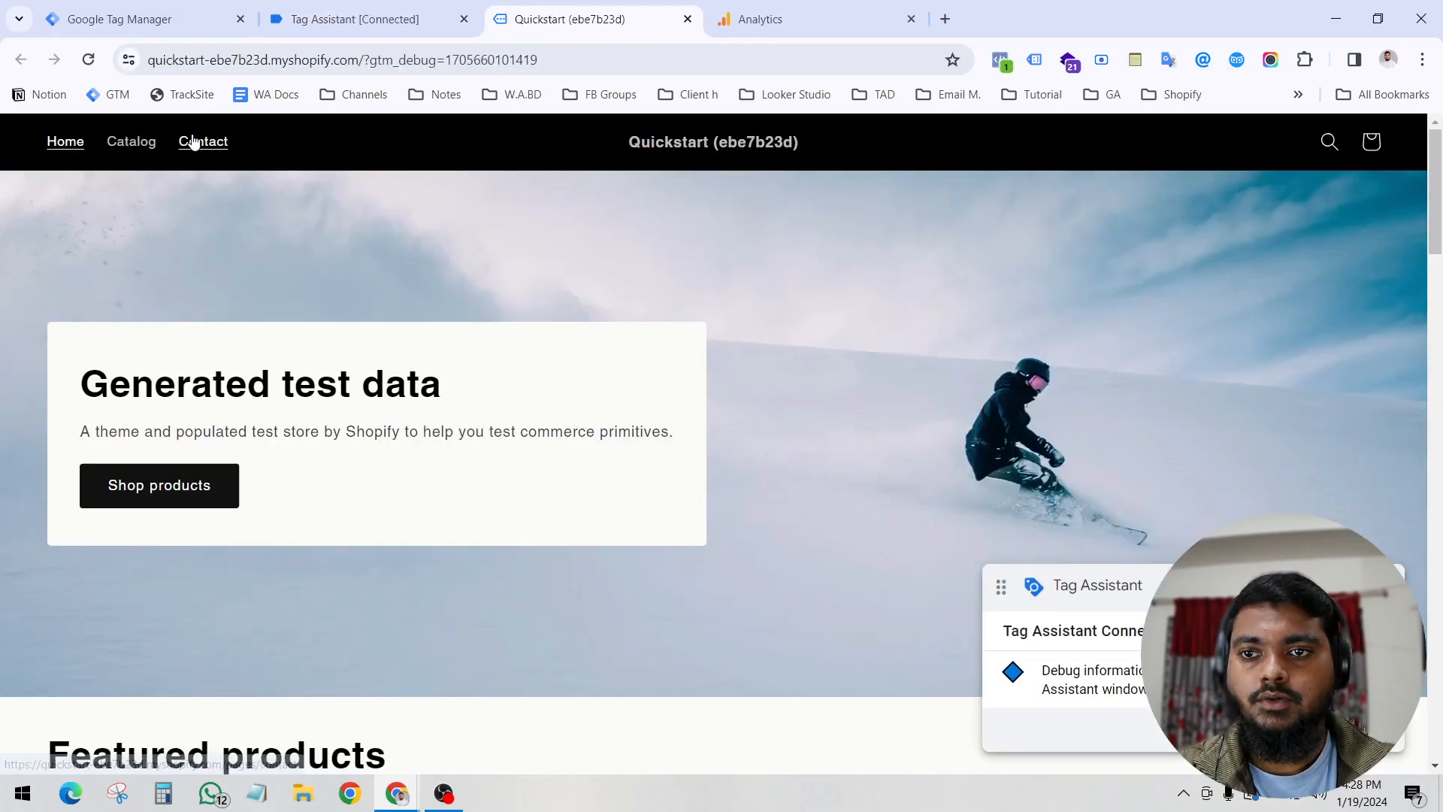
Fill in the store's contact form with a name, email and phone number, plus the comment "Test Data".
{"action": "left_click", "coordinate": [203, 141]}
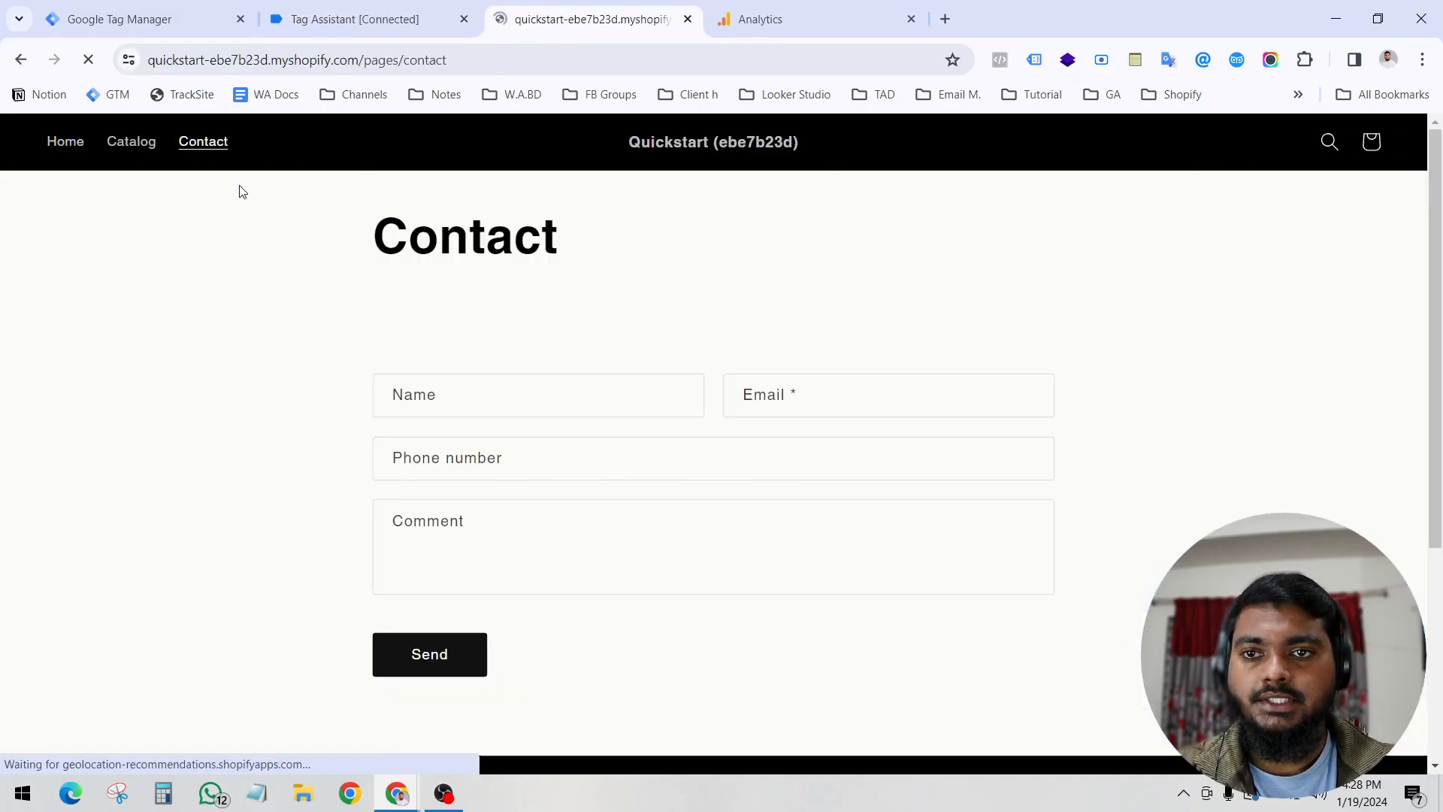
{"action": "left_click", "coordinate": [526, 406]}
{"action": "left_click", "coordinate": [534, 454]}
{"action": "left_click", "coordinate": [500, 531]}
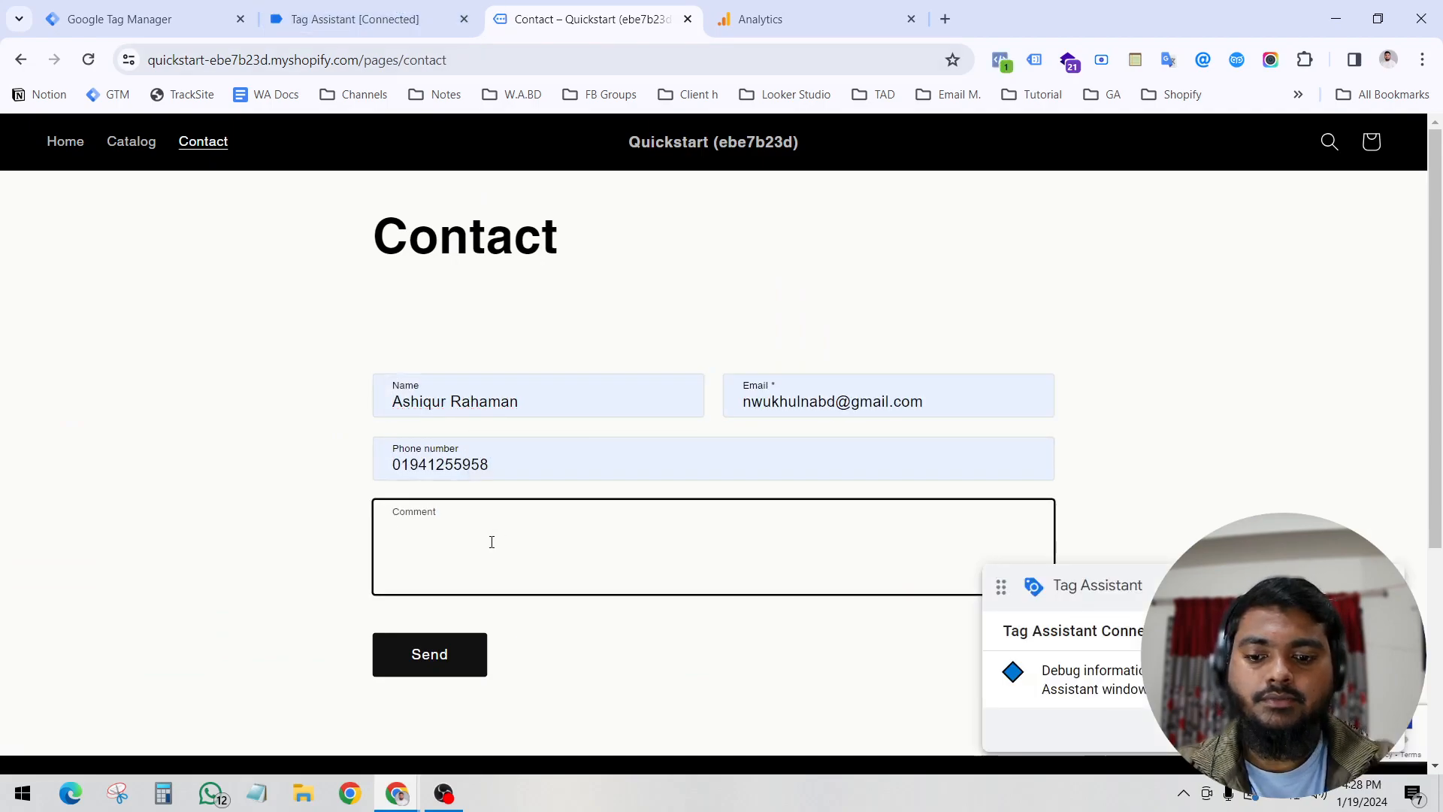
{"action": "type", "text": "Test Data"}
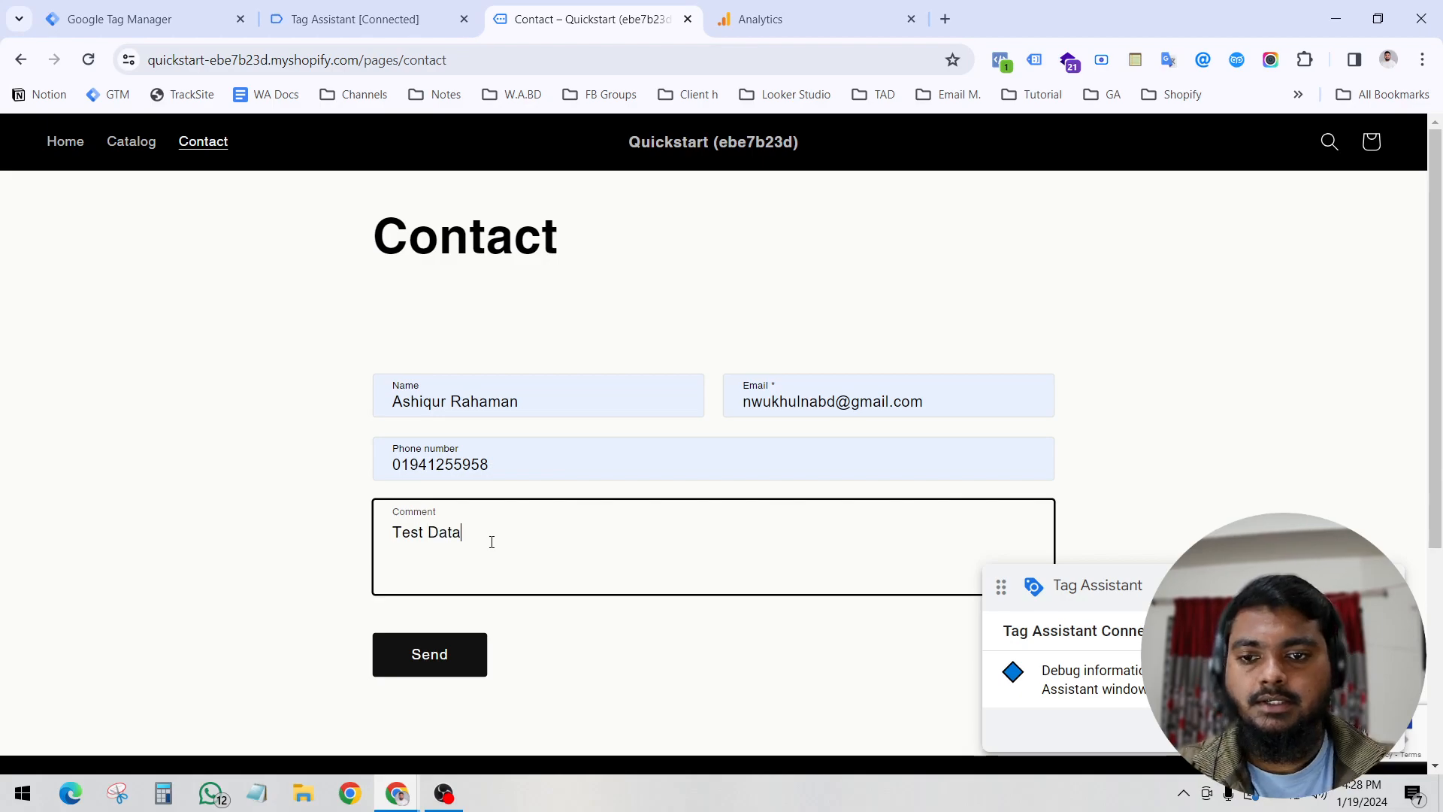
{"action": "left_click", "coordinate": [354, 517]}
Continue into the connected Tag Assistant session and check which tags fired before the form submission.
{"action": "left_click", "coordinate": [277, 23]}
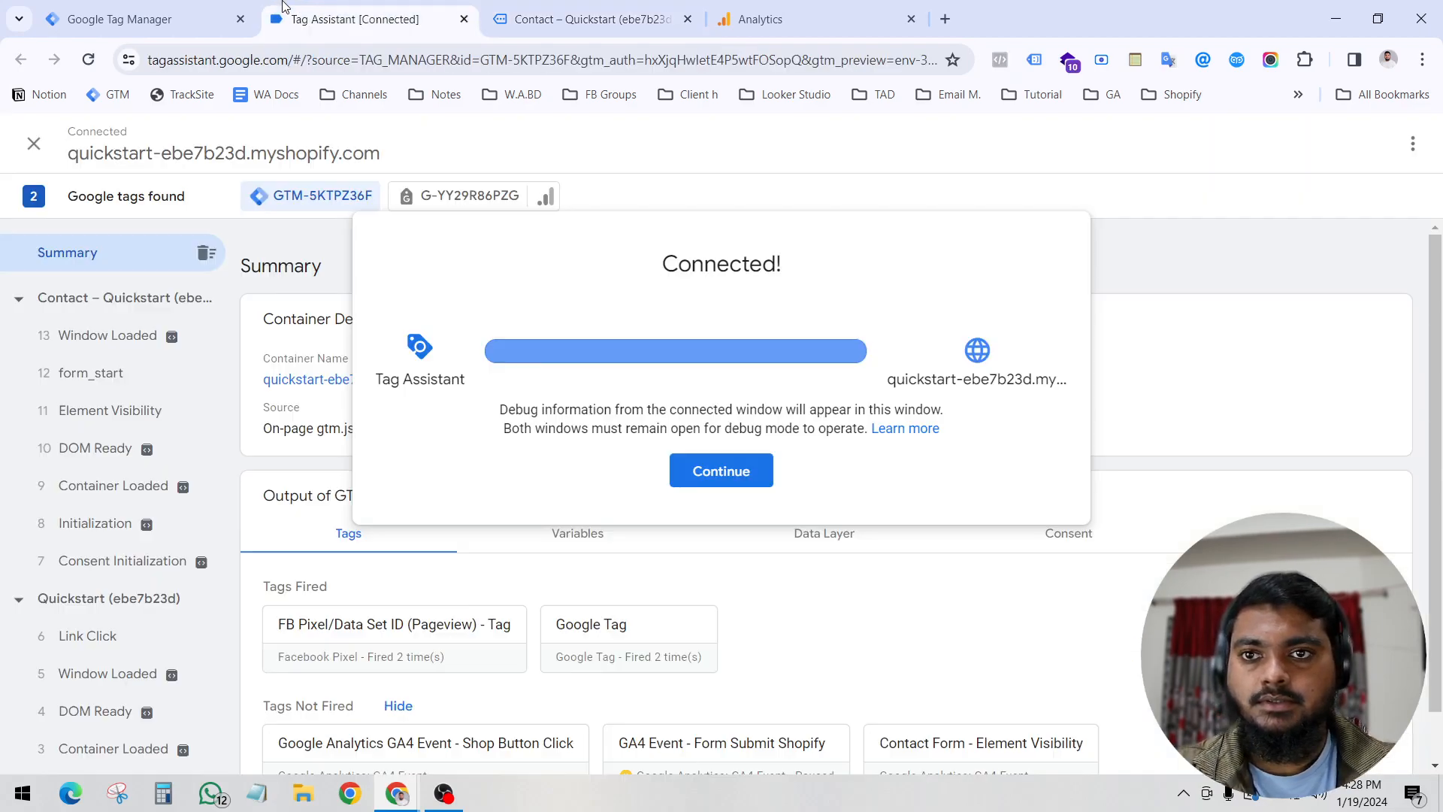
{"action": "left_click", "coordinate": [721, 471]}
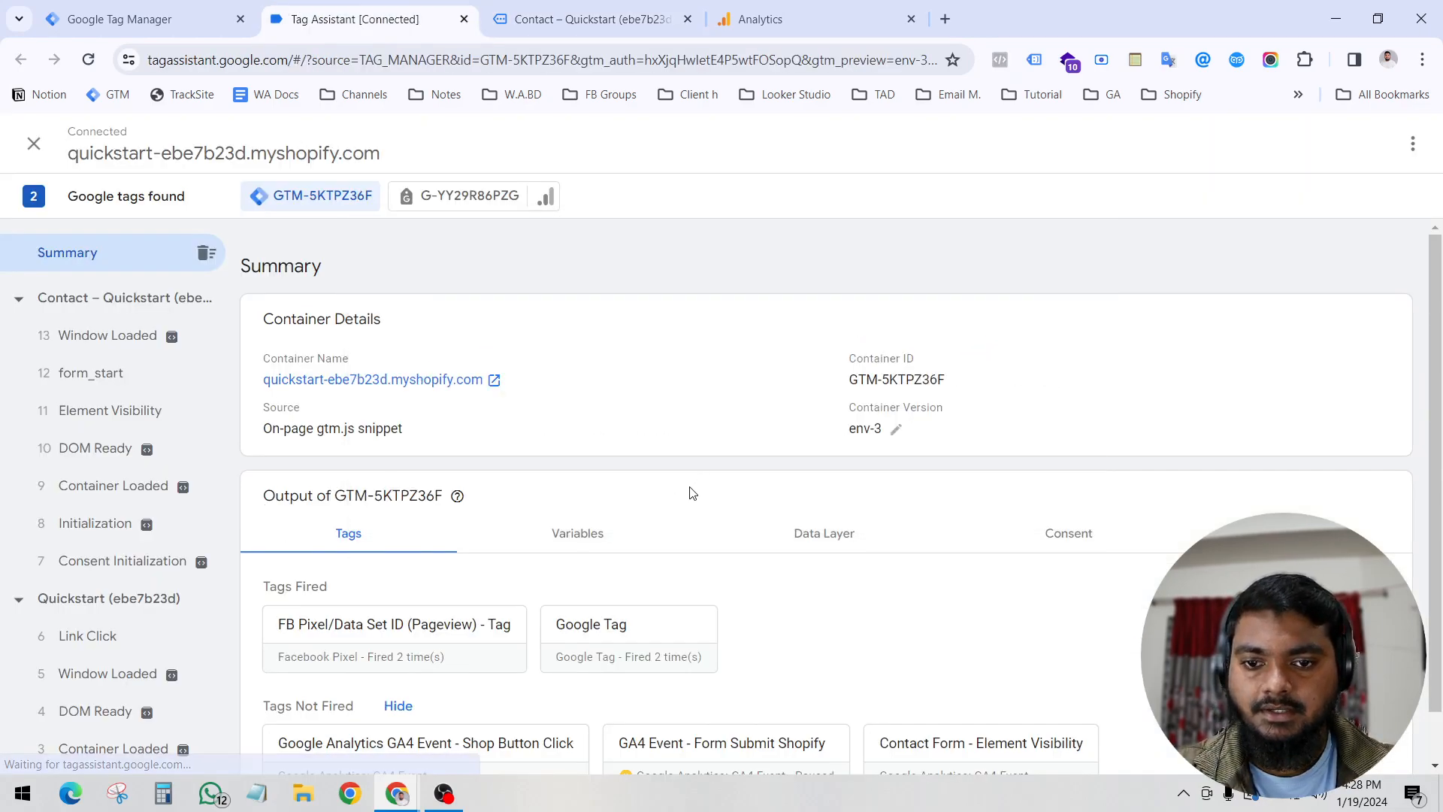
{"action": "scroll", "coordinate": [689, 489], "scroll_direction": "down", "scroll_amount": 2}
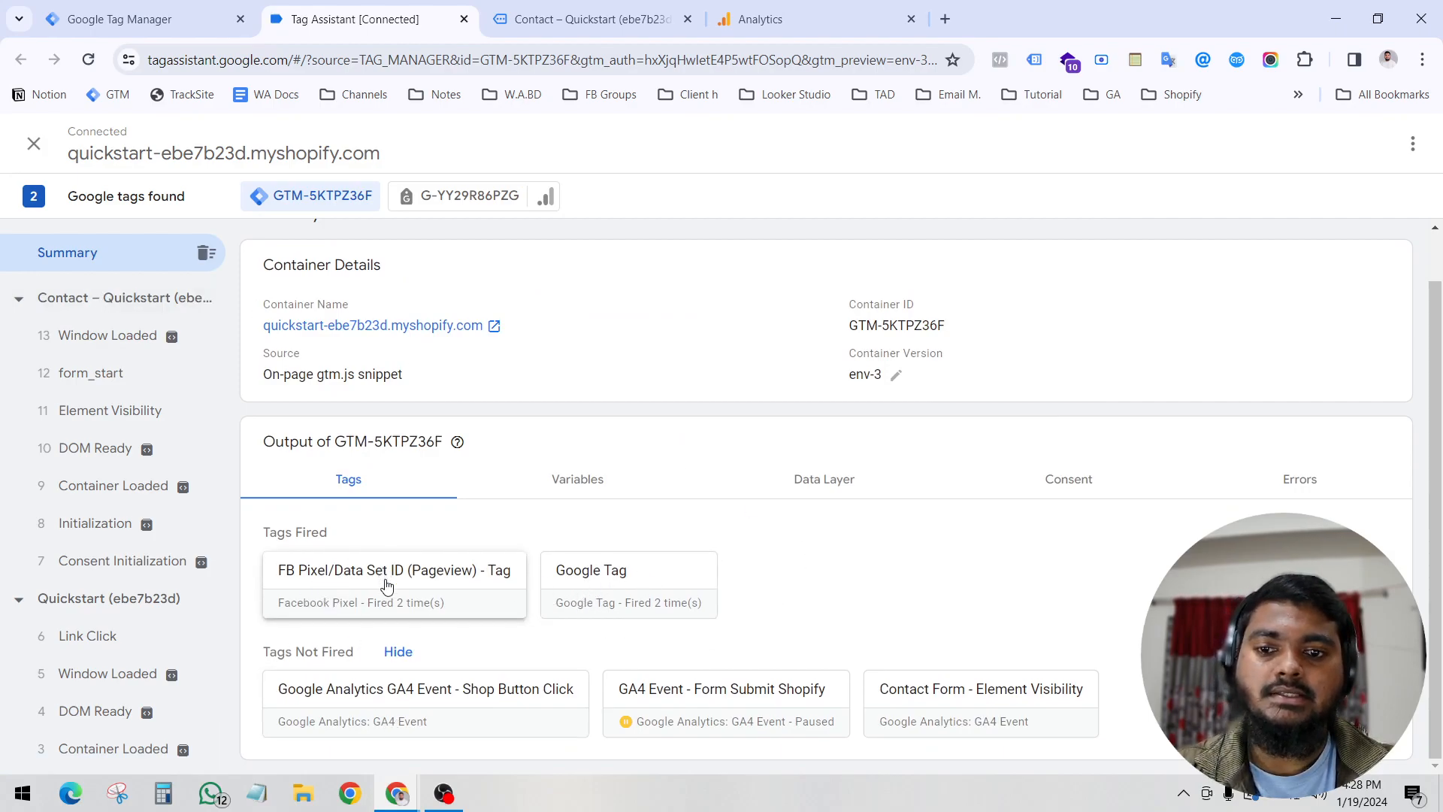
Send the filled-in contact form on the Shopify store and check Tag Assistant for newly fired tags.
{"action": "left_click", "coordinate": [583, 19]}
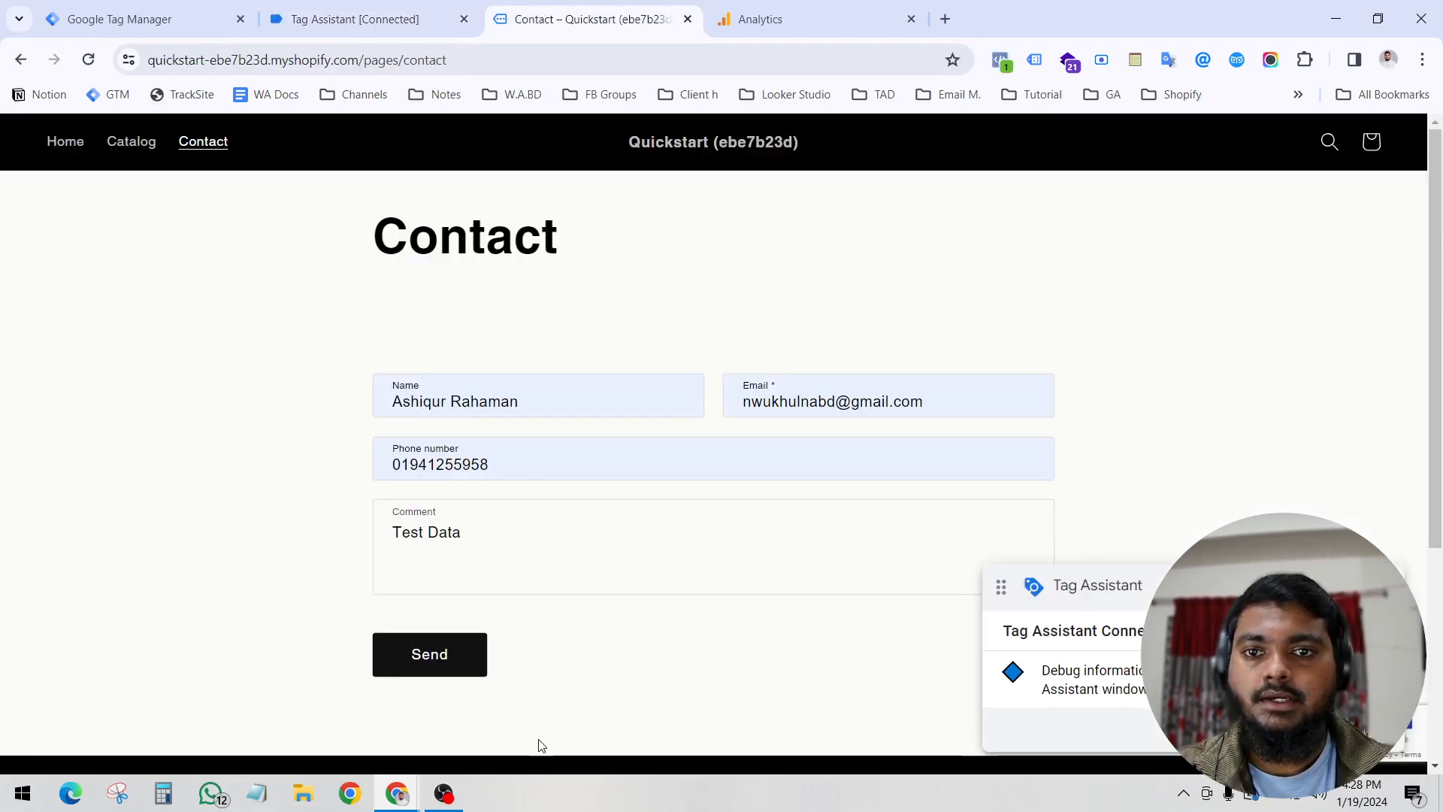
{"action": "left_click", "coordinate": [465, 657]}
{"action": "left_click", "coordinate": [376, 23]}
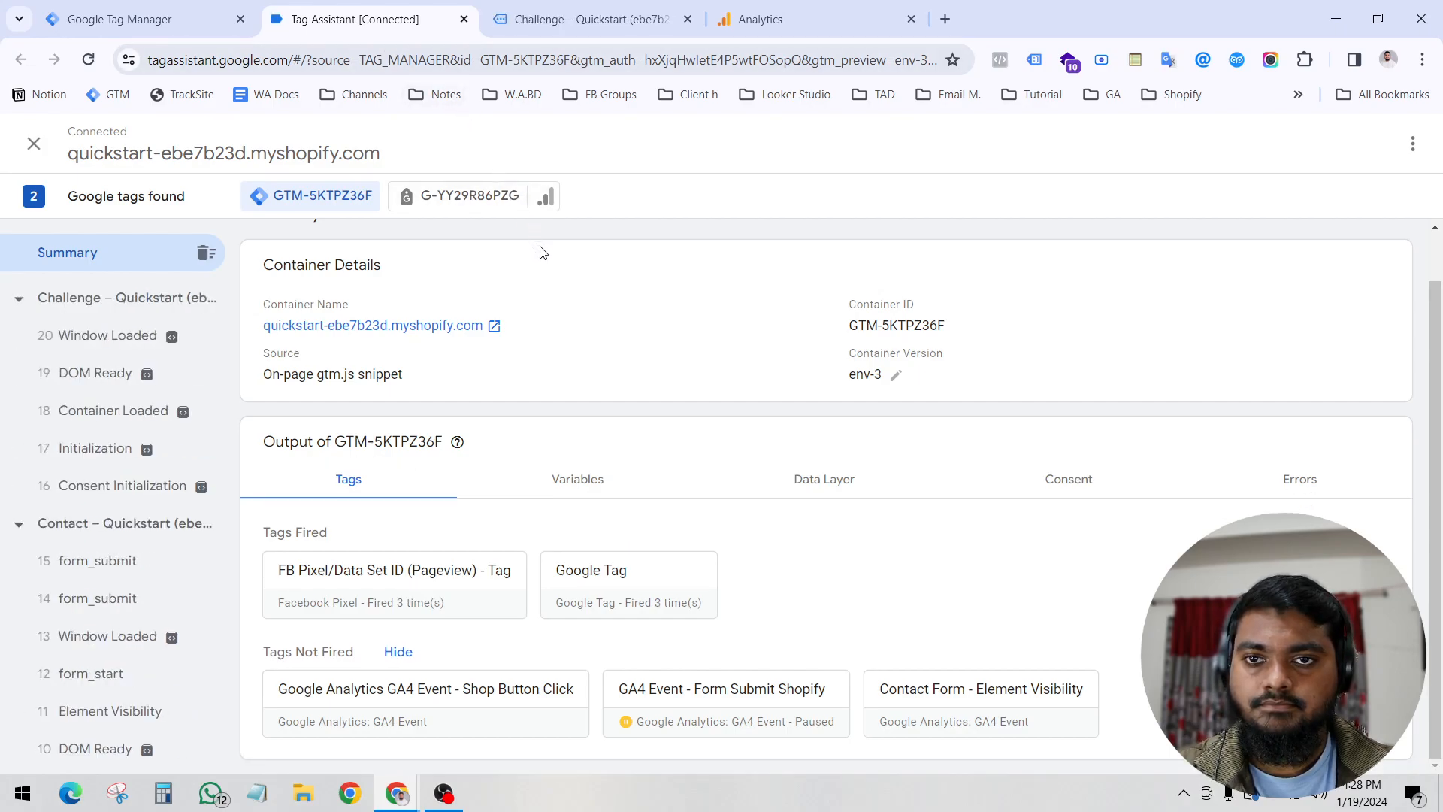
Return to the store's challenge page, complete the traffic lights verification and submit the contact form.
{"action": "left_click", "coordinate": [585, 21]}
{"action": "left_click", "coordinate": [596, 312]}
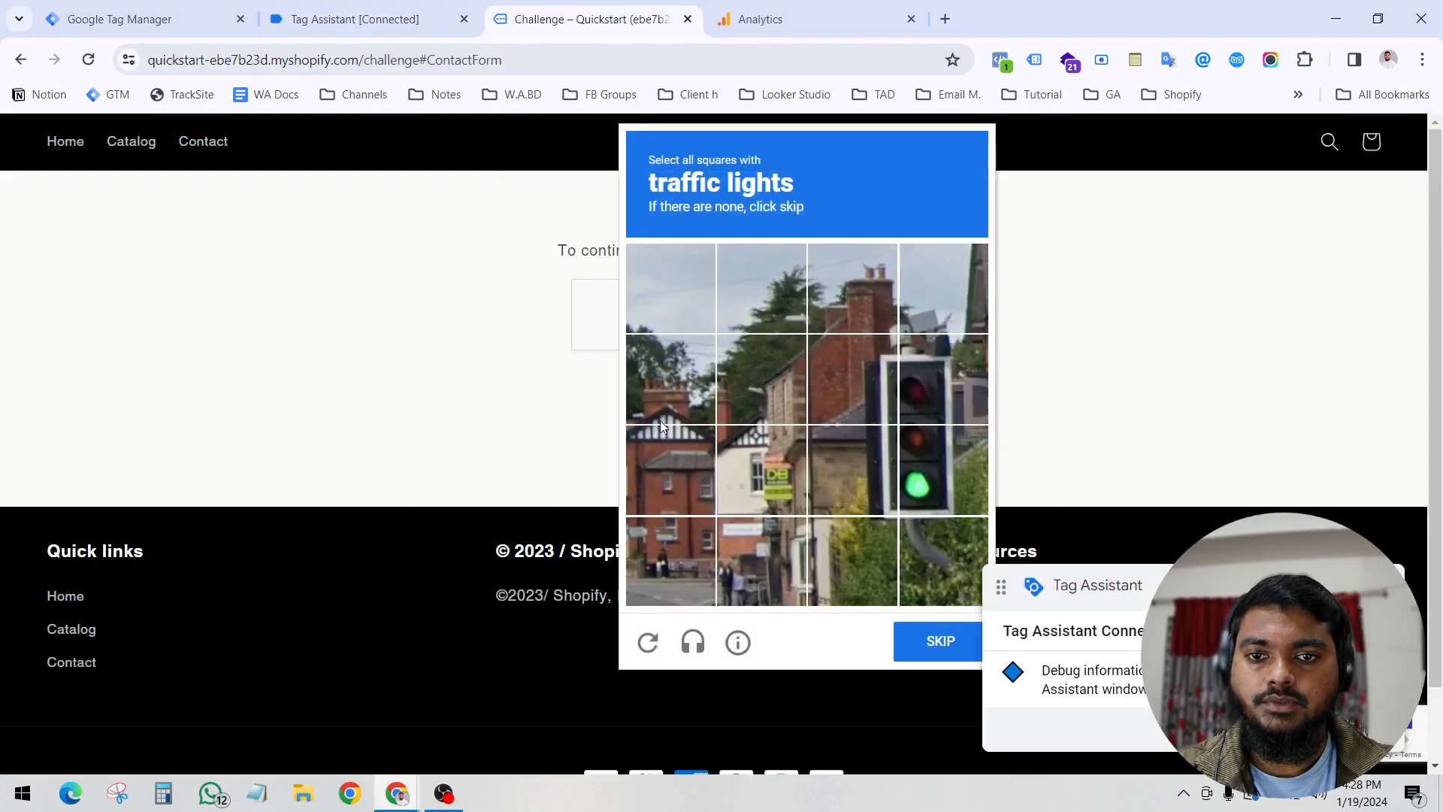
{"action": "left_click", "coordinate": [941, 468]}
{"action": "left_click", "coordinate": [852, 470]}
{"action": "left_click", "coordinate": [852, 380]}
{"action": "left_click", "coordinate": [944, 380]}
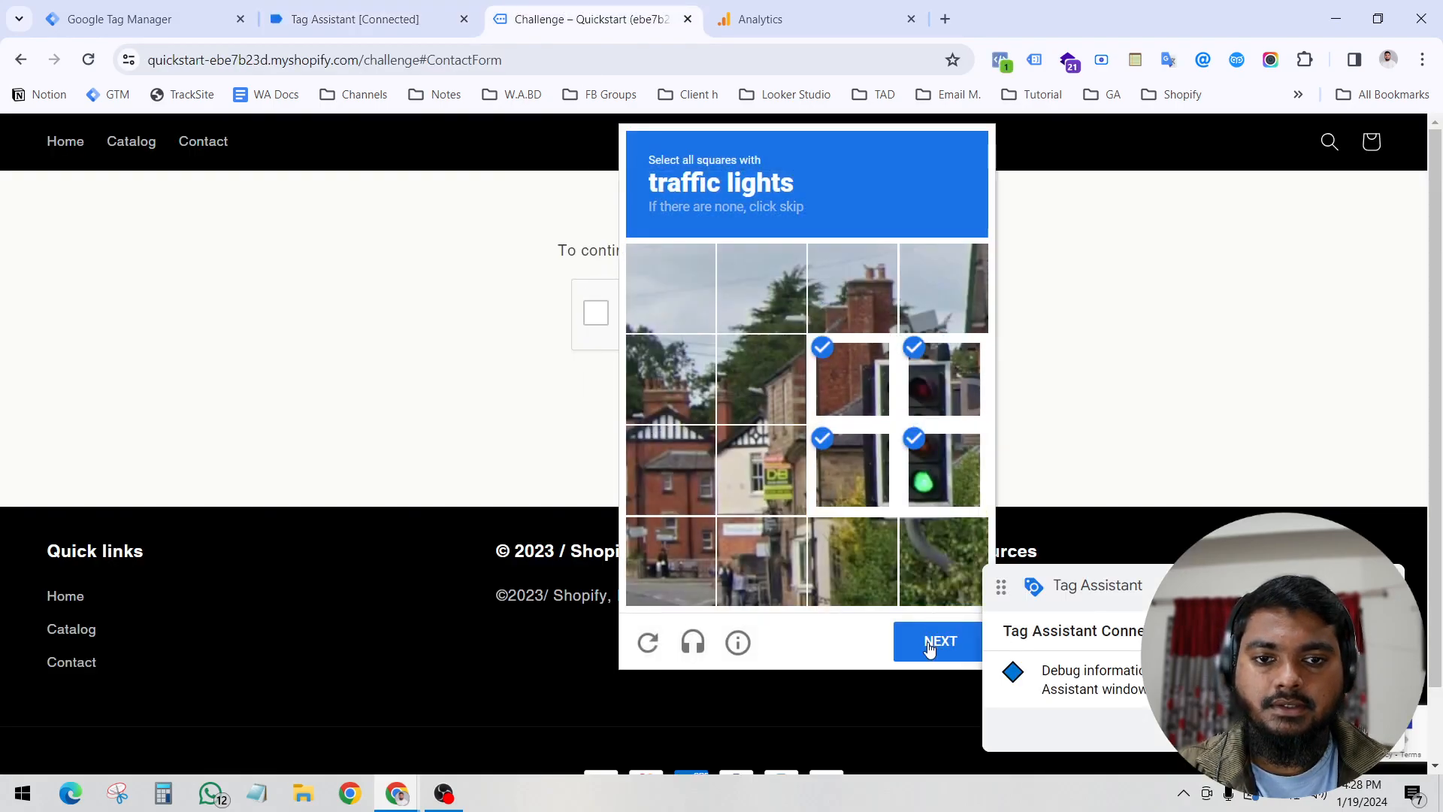
{"action": "left_click", "coordinate": [924, 643]}
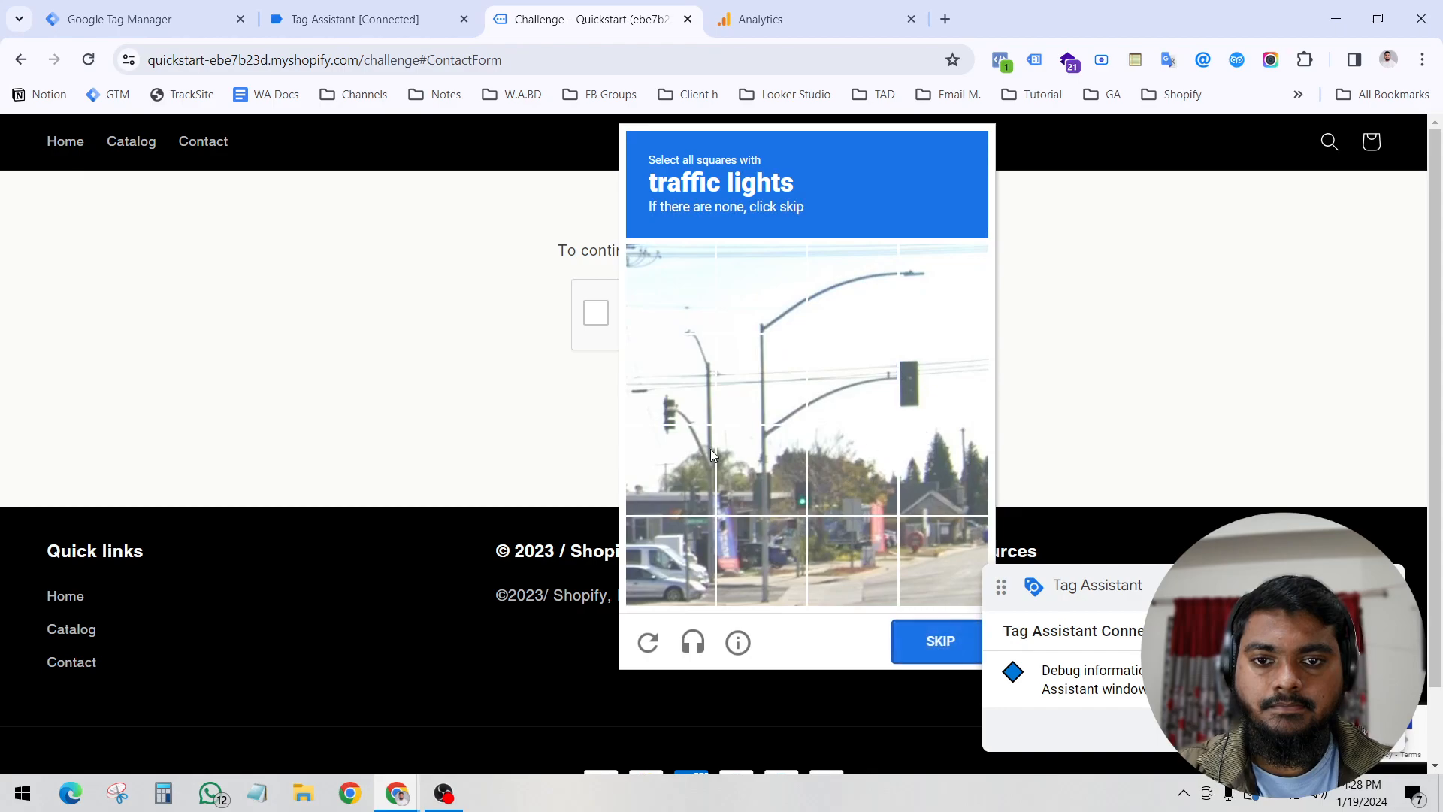
{"action": "left_click", "coordinate": [712, 454]}
{"action": "left_click", "coordinate": [925, 412]}
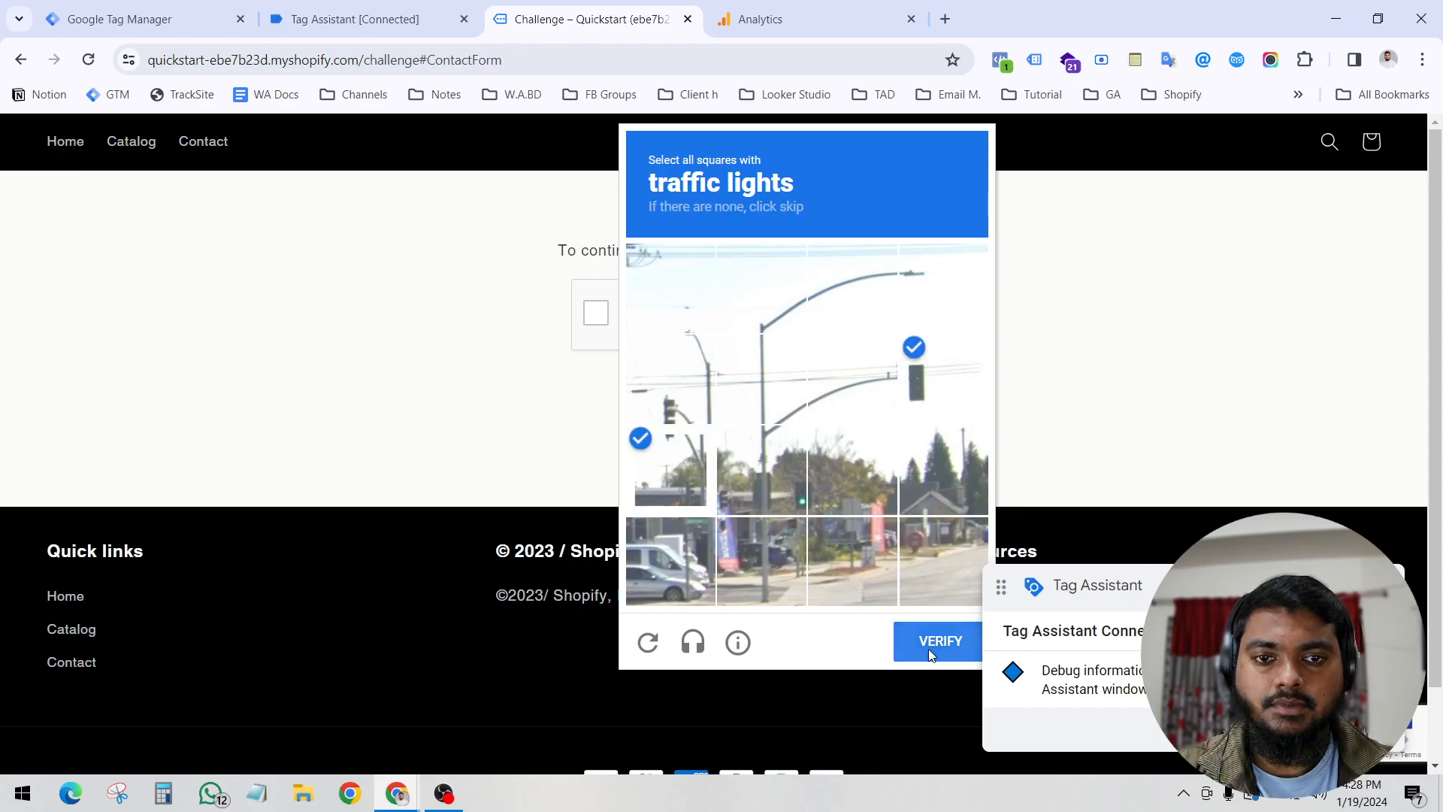
{"action": "left_click", "coordinate": [929, 651]}
{"action": "left_click", "coordinate": [715, 392]}
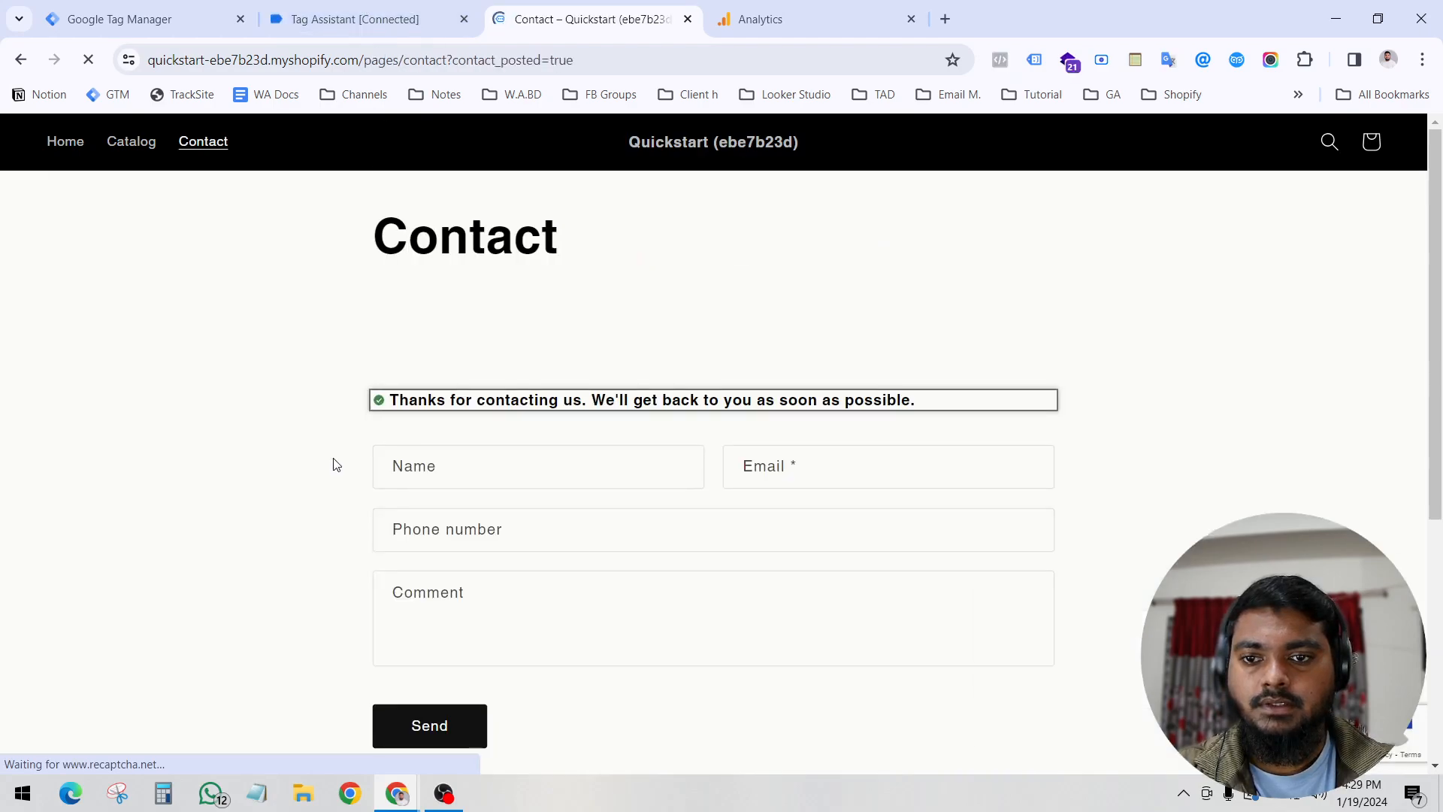
Examine the contact form's thank-you message and check in Tag Assistant whether the Contact Form - Element Visibility tag fired.
{"action": "left_click_drag", "start_coordinate": [391, 399], "coordinate": [923, 409]}
{"action": "left_click", "coordinate": [703, 321]}
{"action": "left_click", "coordinate": [363, 29]}
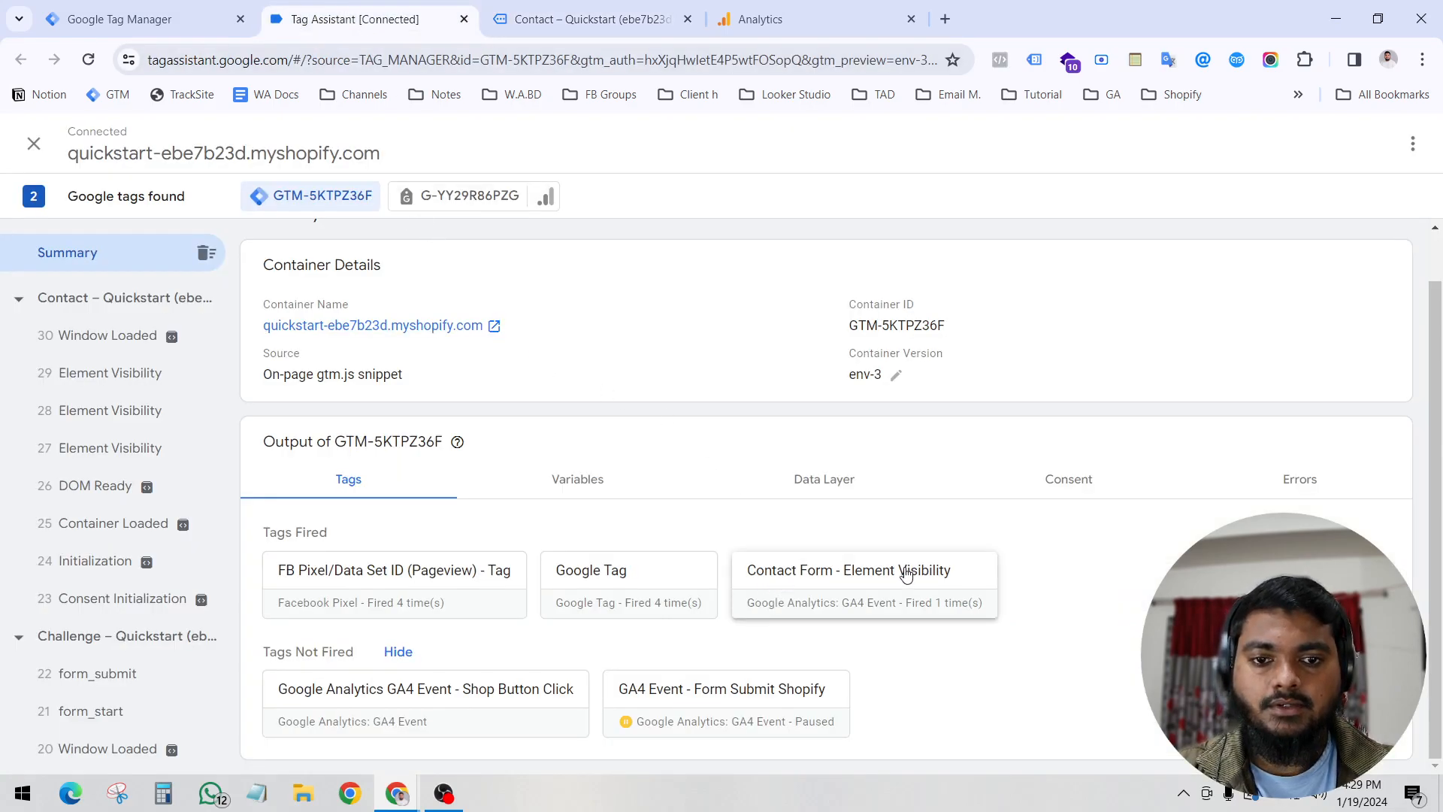
Review the submitted contact page, then switch to Google Analytics DebugView and open the contact_form_element_visibility event's parameters.
{"action": "left_click", "coordinate": [539, 7]}
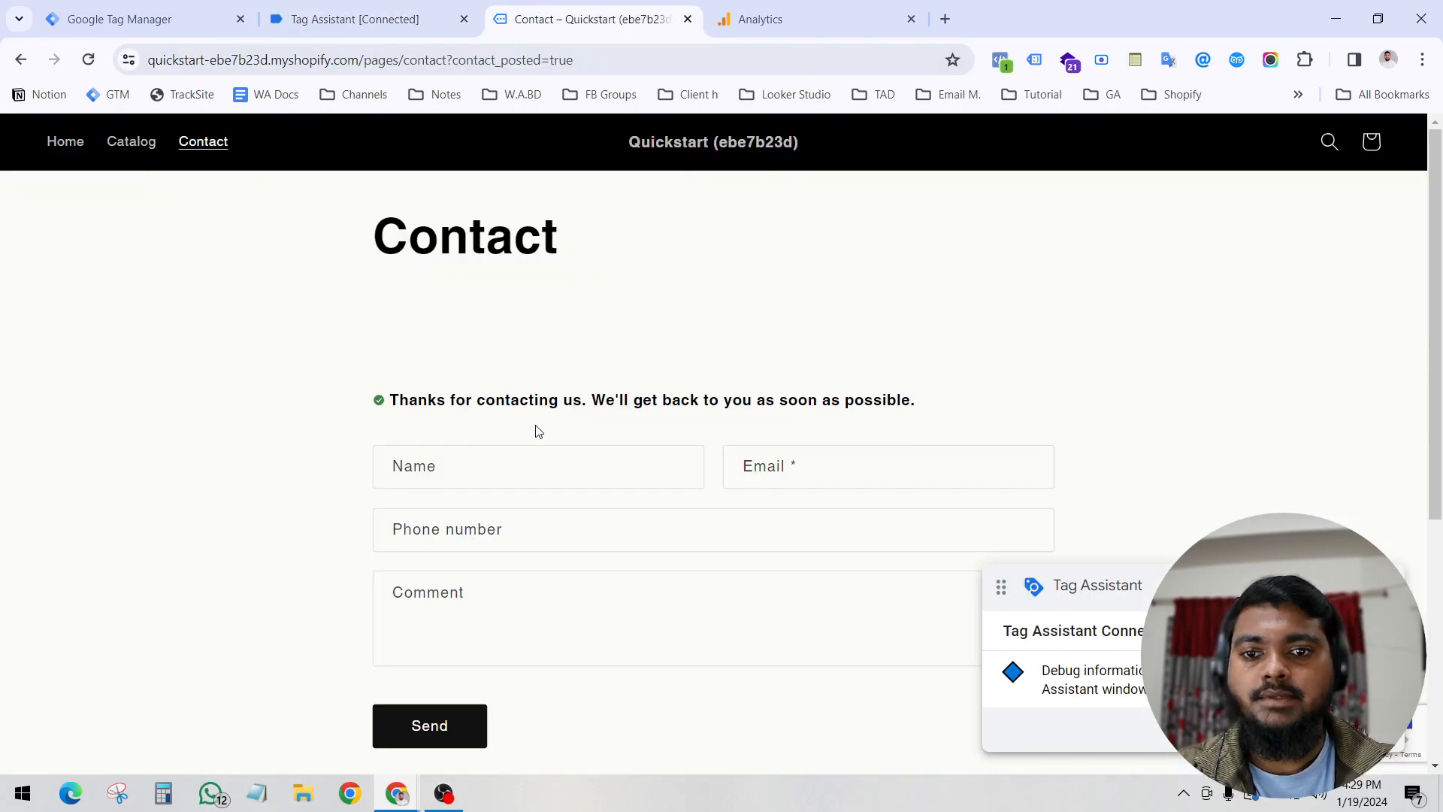
{"action": "scroll", "coordinate": [589, 416], "scroll_direction": "down", "scroll_amount": 3}
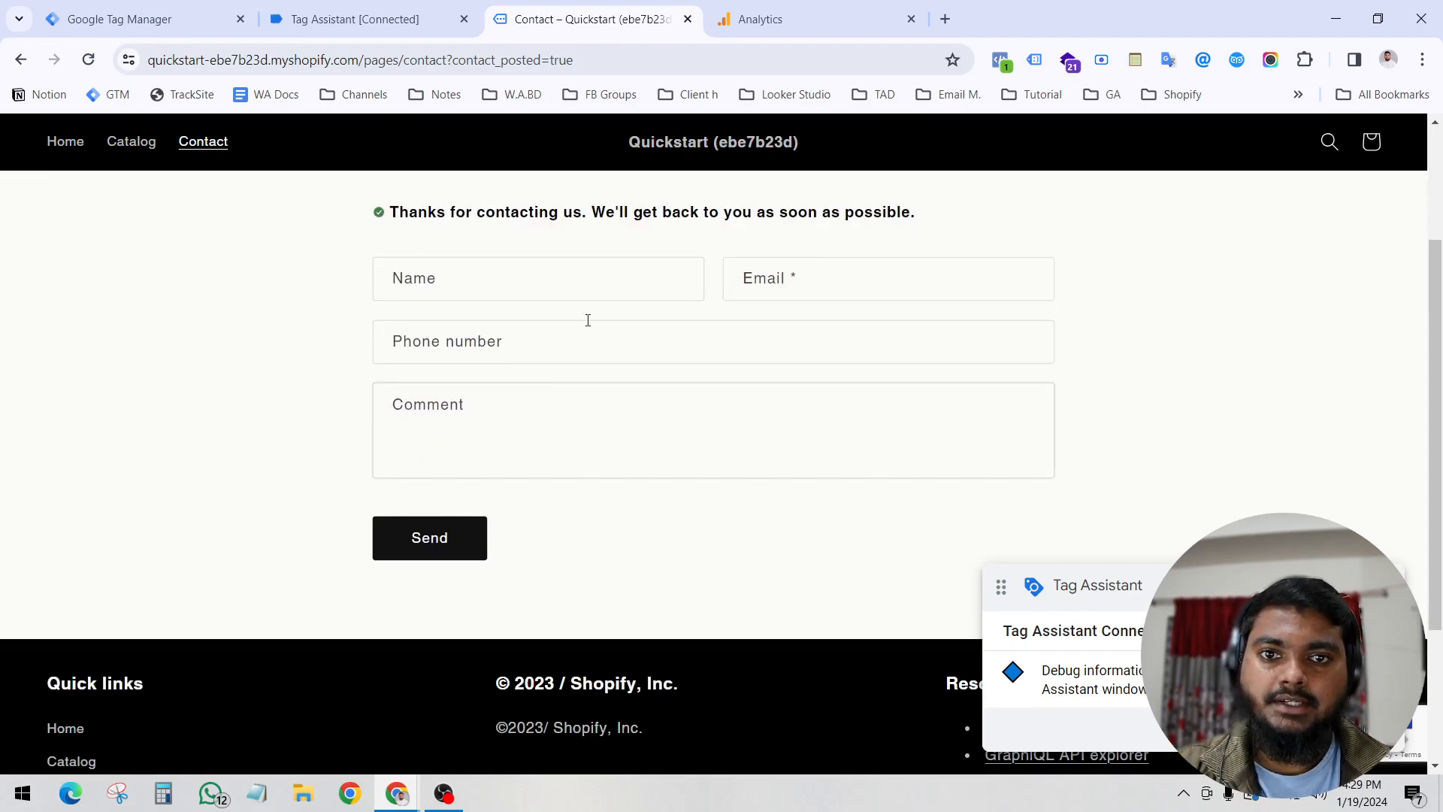
{"action": "left_click", "coordinate": [798, 16]}
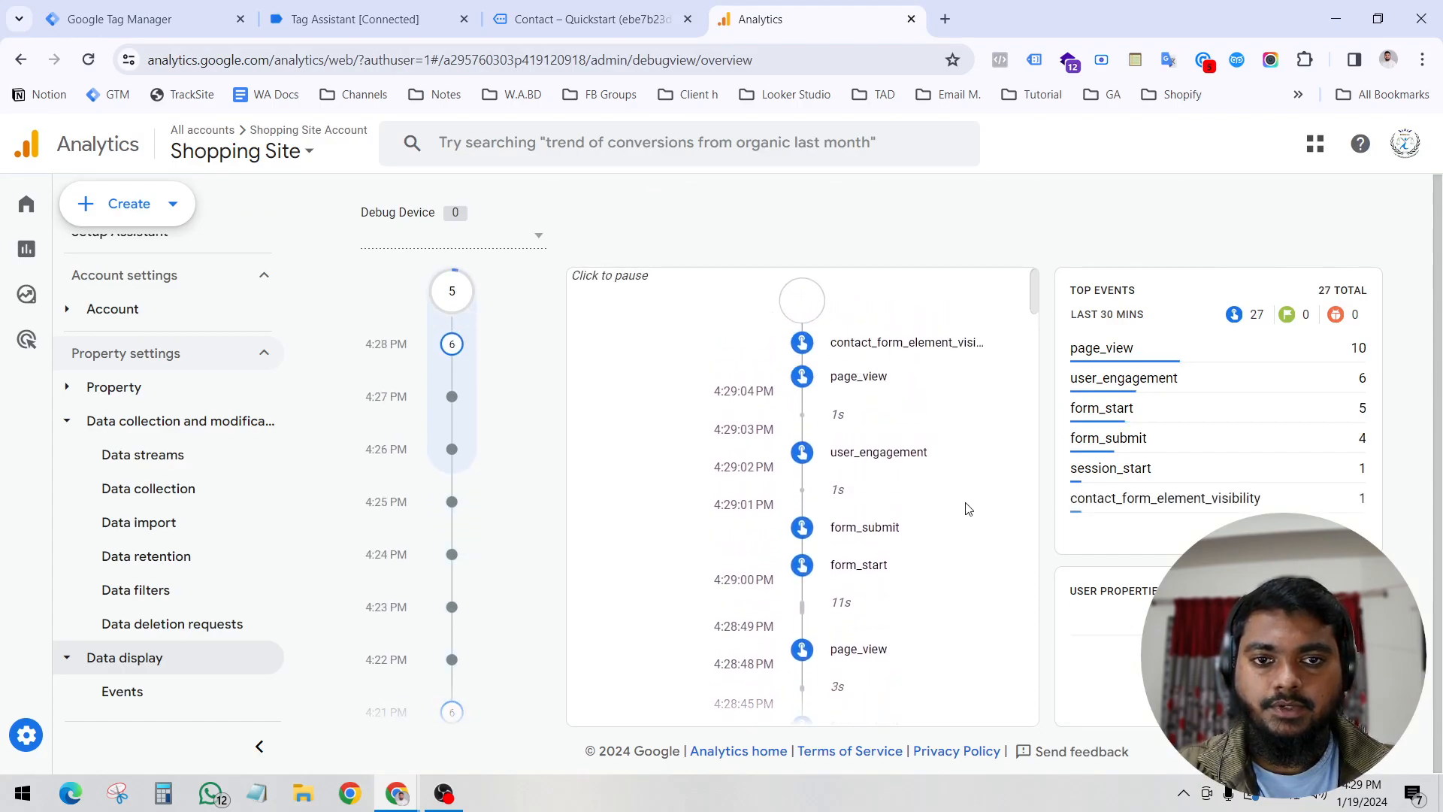
{"action": "left_click", "coordinate": [881, 397]}
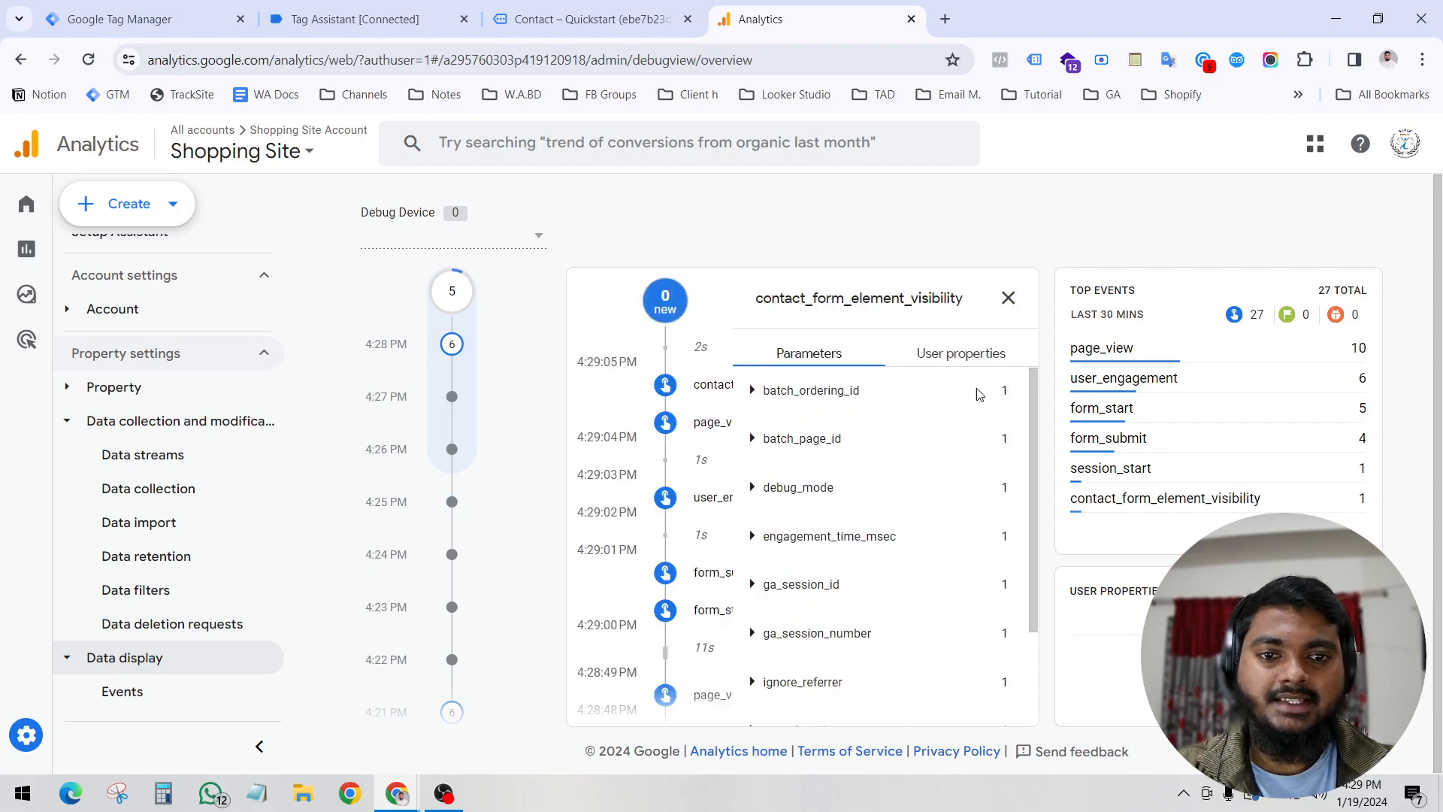